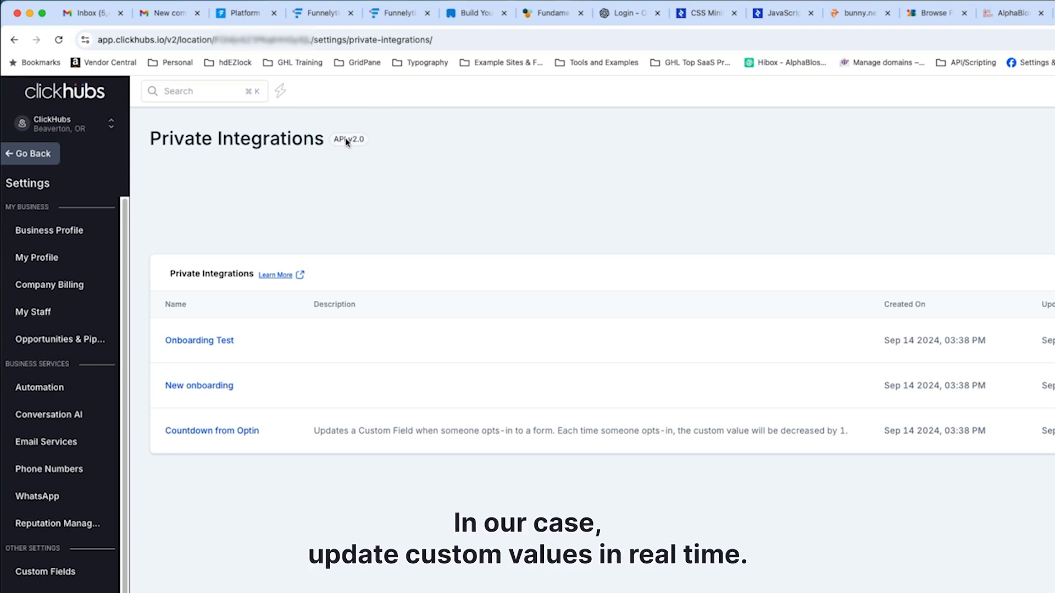
Open the Custom Code action of the 001. Countdown Test workflow and examine its premium notice, property keys, mapped values and JavaScript code
click(864, 14)
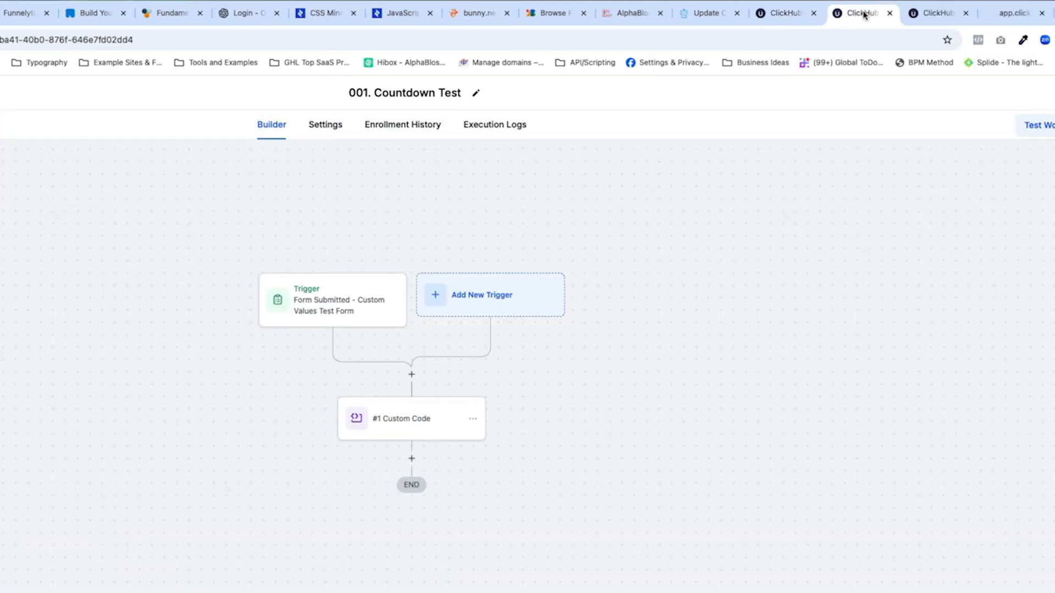
click(417, 423)
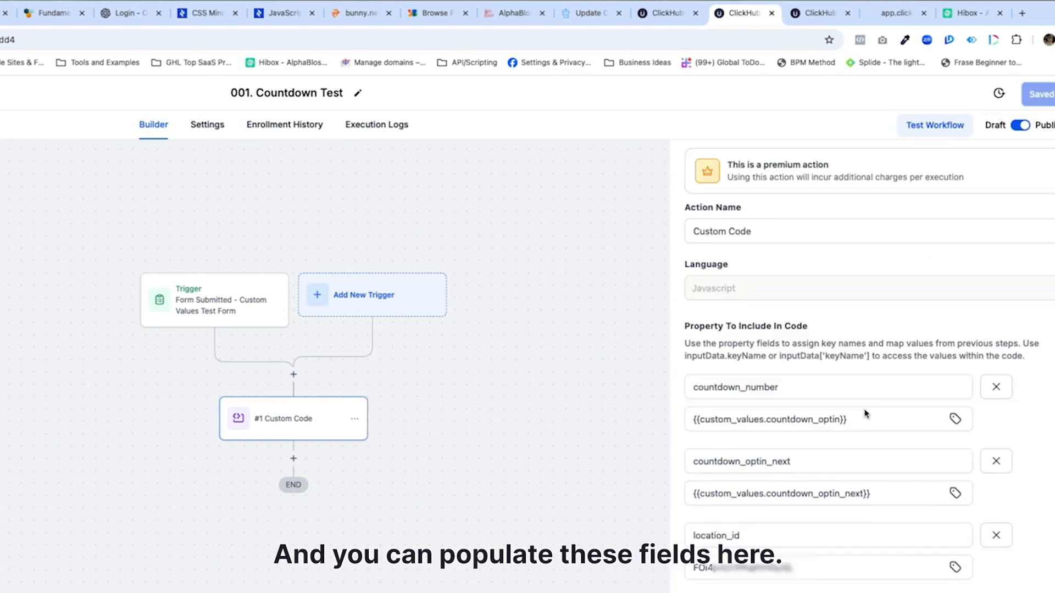
scroll(971, 311, down, 3)
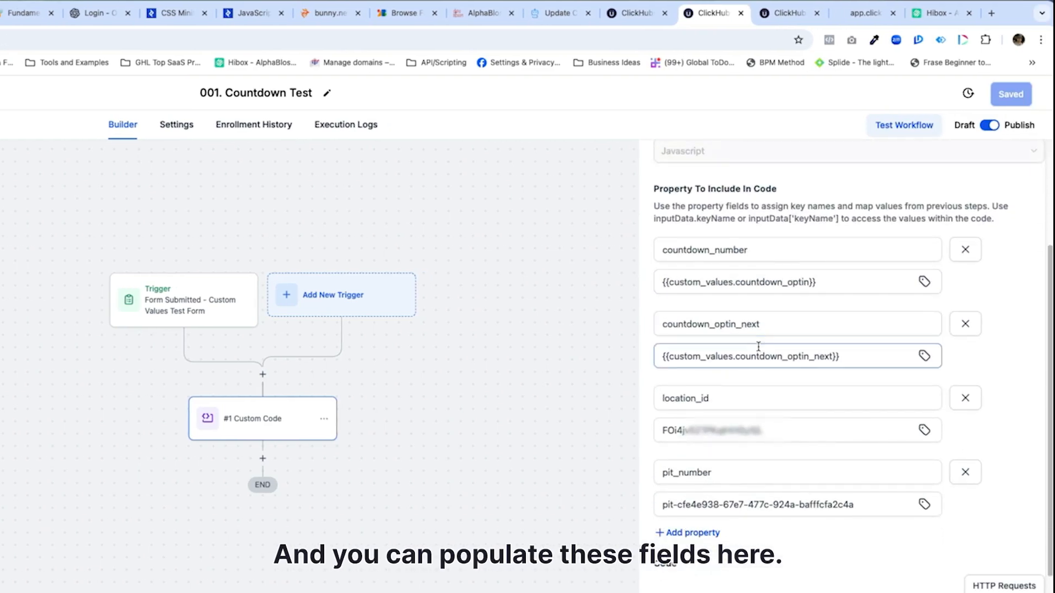
scroll(817, 499, down, 1)
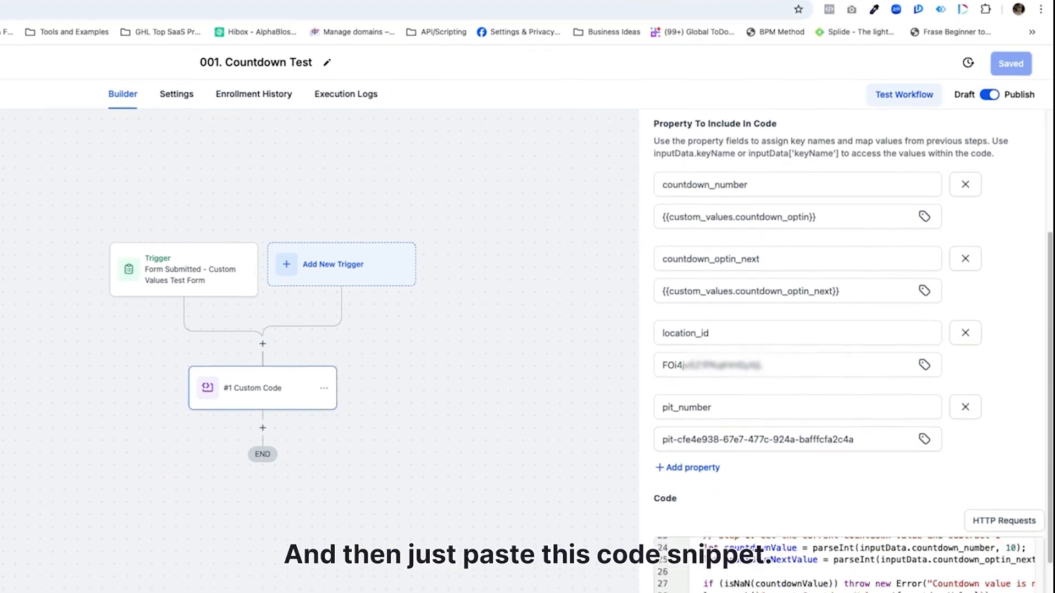
click(844, 462)
scroll(843, 461, up, 2)
scroll(843, 462, up, 3)
scroll(844, 461, down, 8)
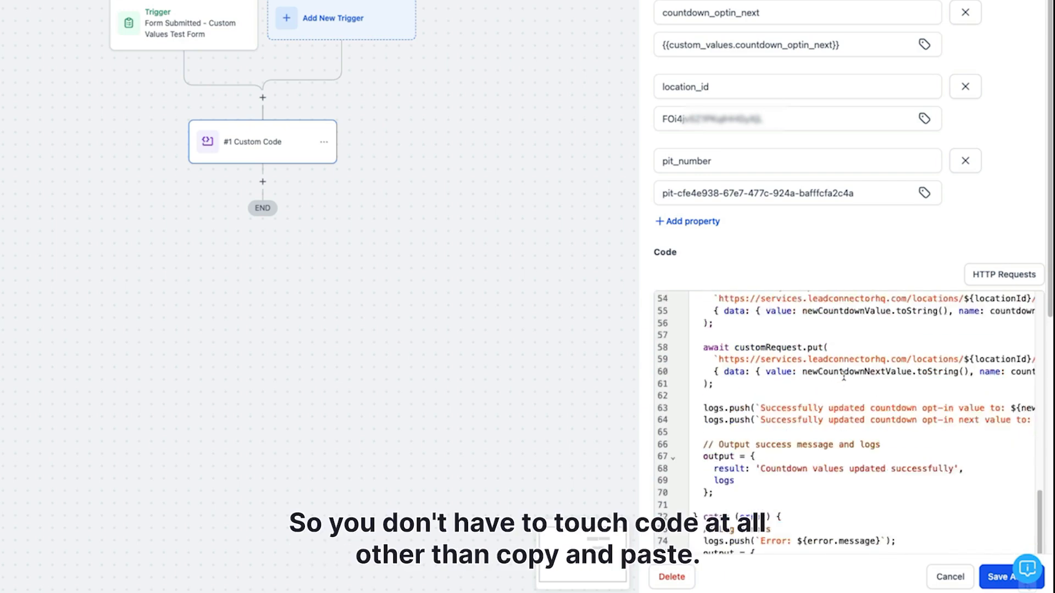
scroll(844, 377, down, 1)
scroll(844, 377, up, 9)
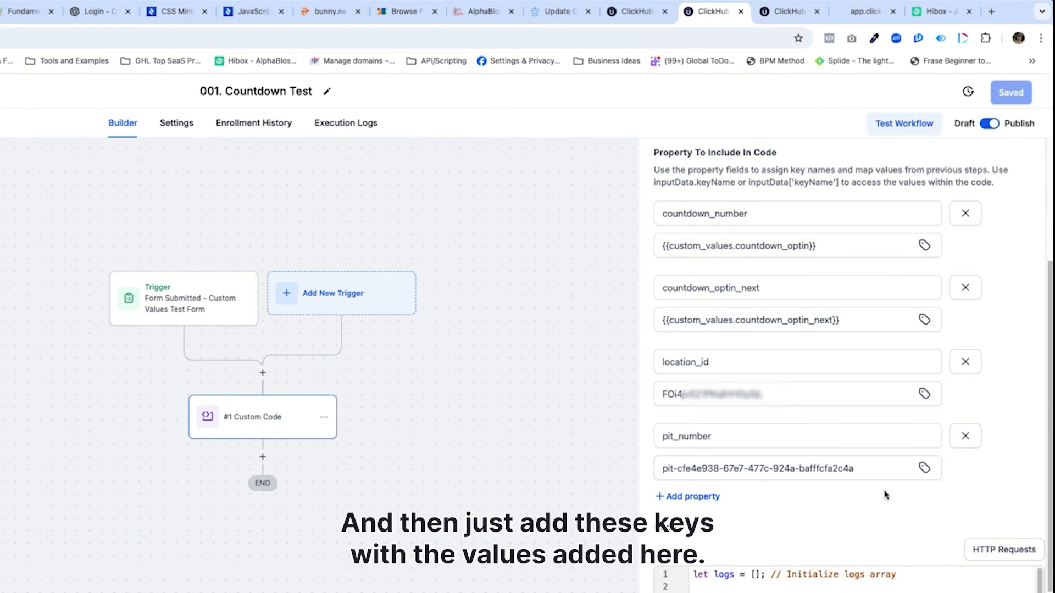
scroll(840, 517, up, 5)
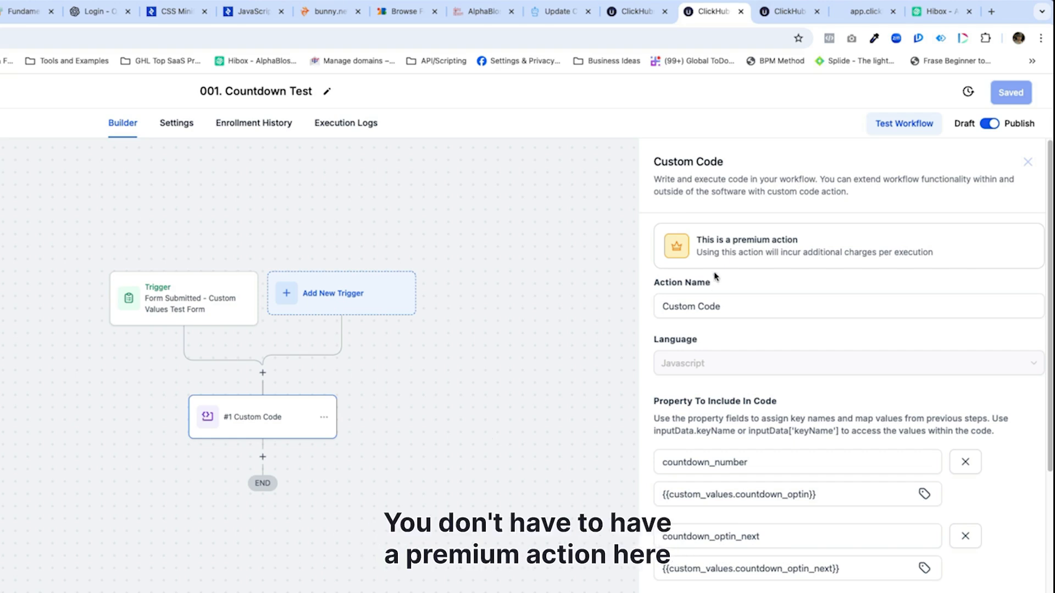
scroll(890, 399, down, 4)
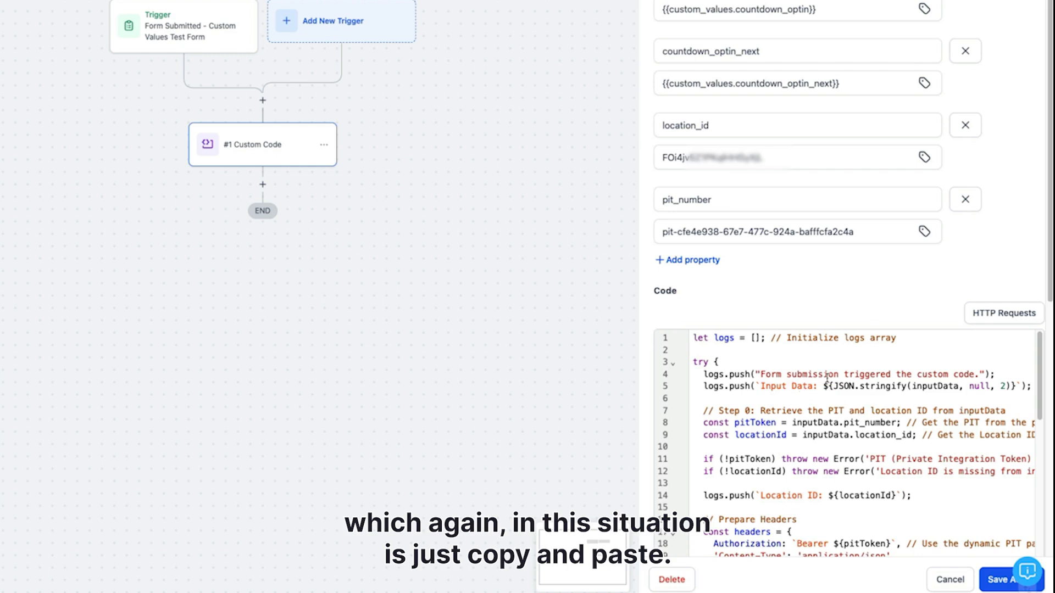
scroll(857, 412, down, 5)
scroll(857, 413, up, 5)
scroll(856, 297, up, 1)
scroll(855, 315, up, 4)
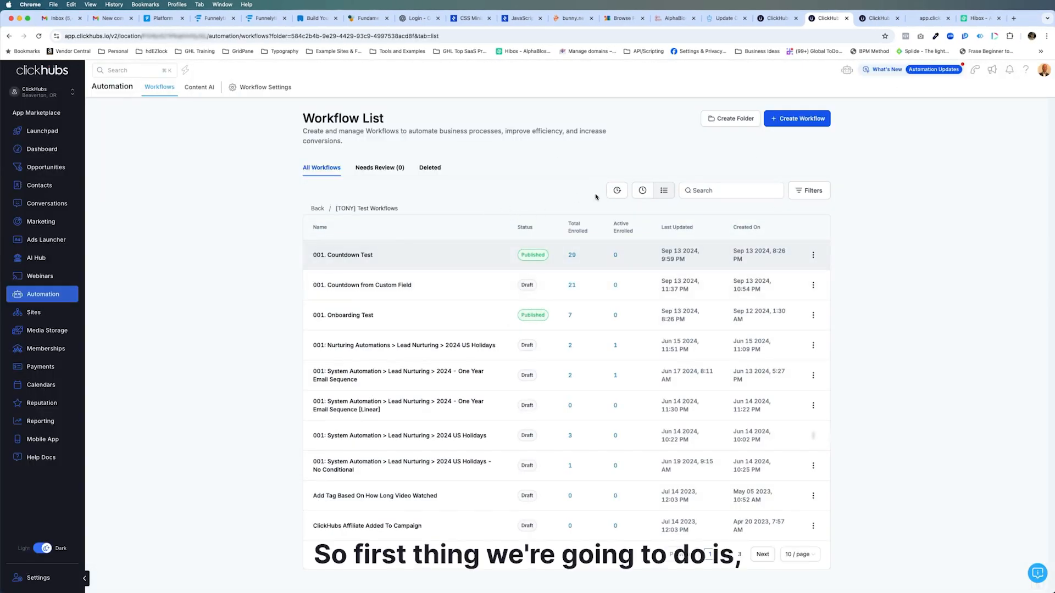
Go to the Custom Values settings and open the Test Values folder
click(776, 18)
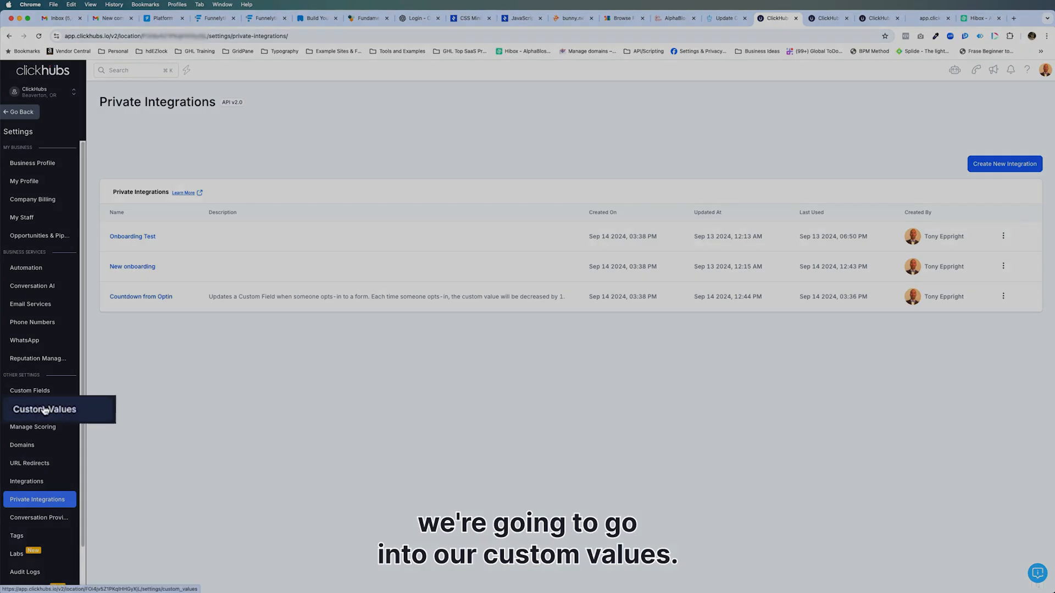
click(44, 409)
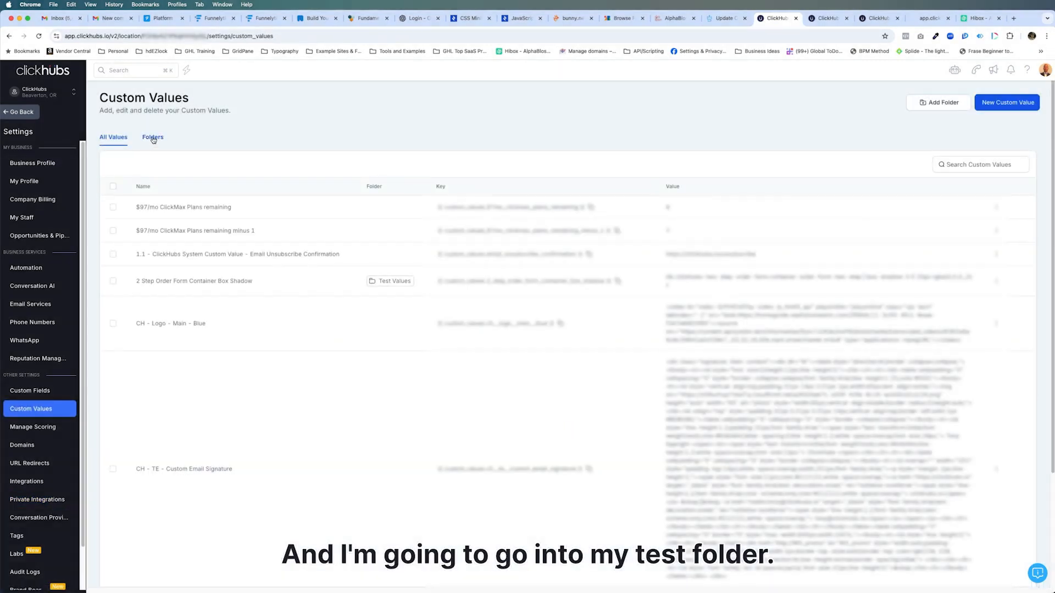
click(152, 137)
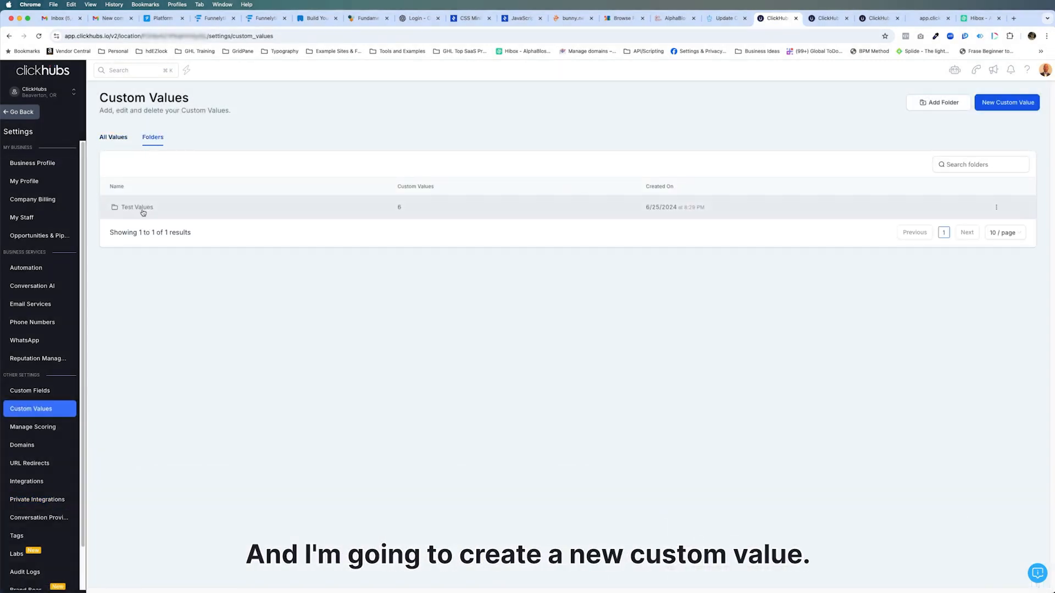
click(143, 212)
Create a custom value named Countdown Timer with the value 30 in the Test Values folder and highlight its key
click(1003, 103)
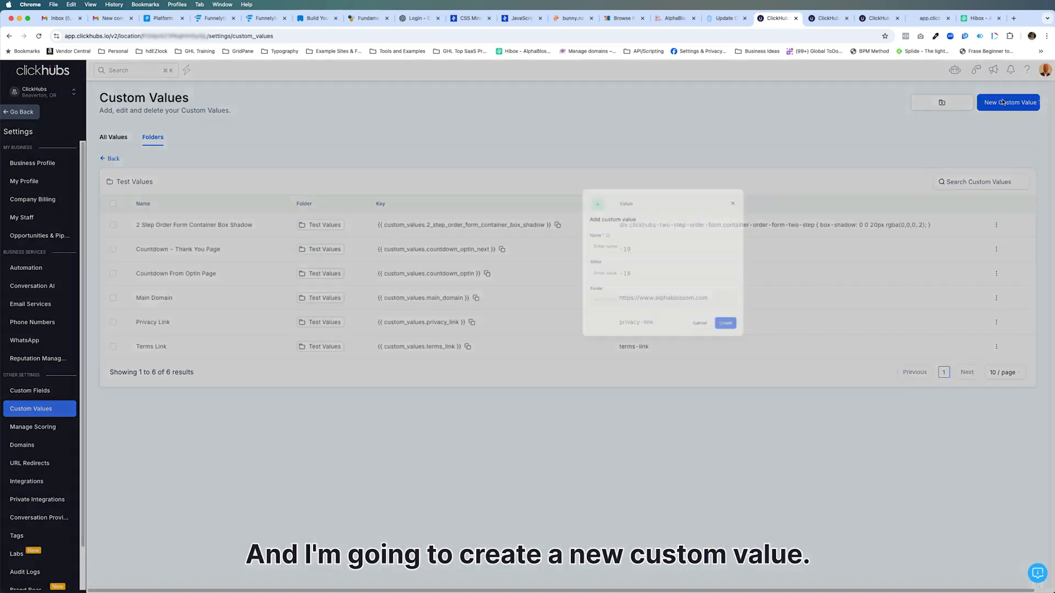
click(587, 299)
text(con)
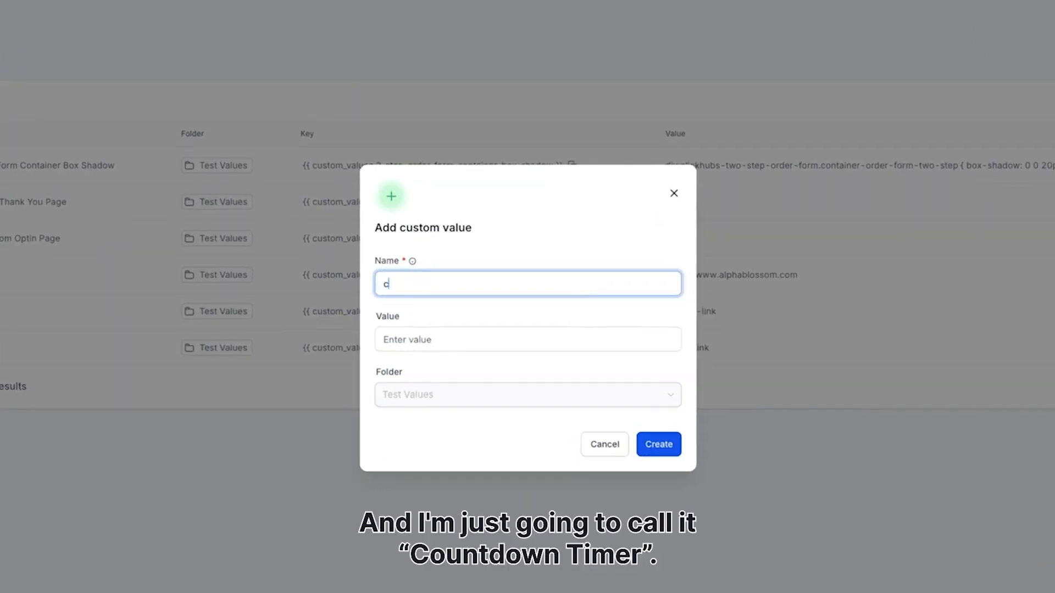
key(BackSpace)
key(BackSpace)
key(BackSpace)
text(Countdown Time)
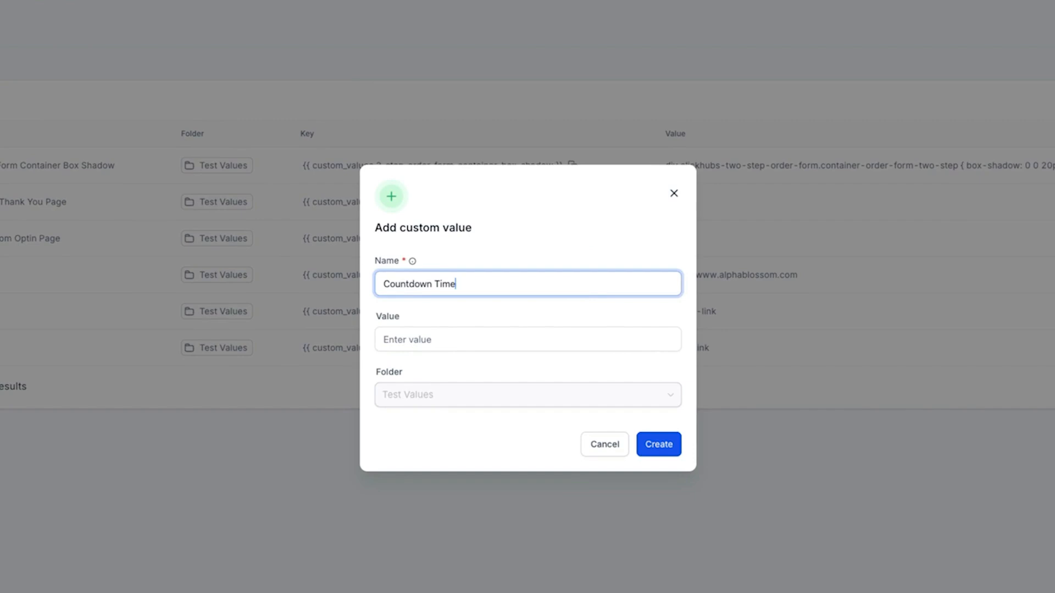
text(r)
click(463, 333)
text(3)
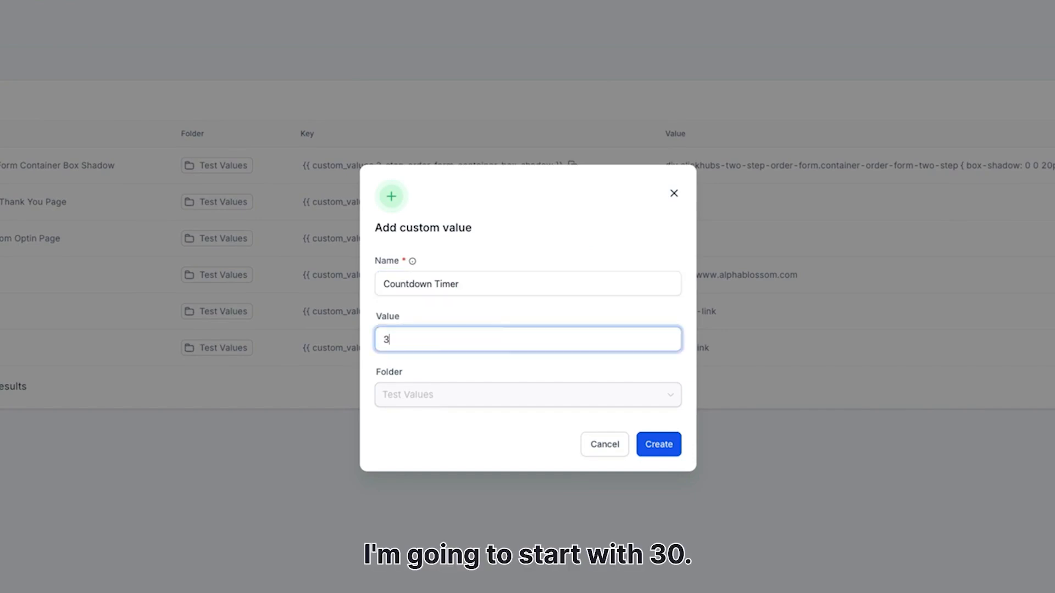
text(0)
click(650, 451)
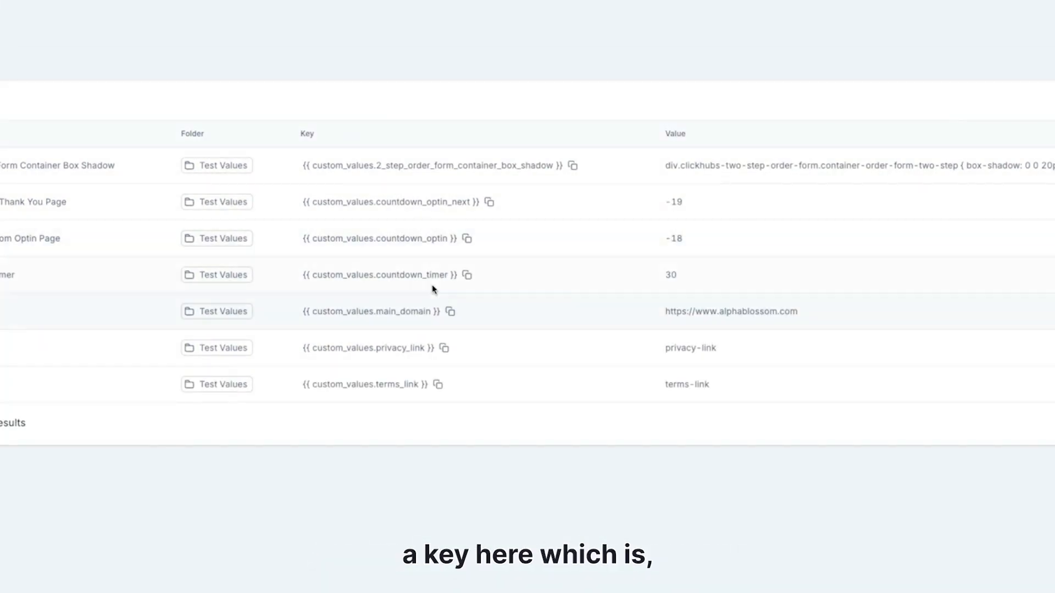
drag(301, 276, 460, 280)
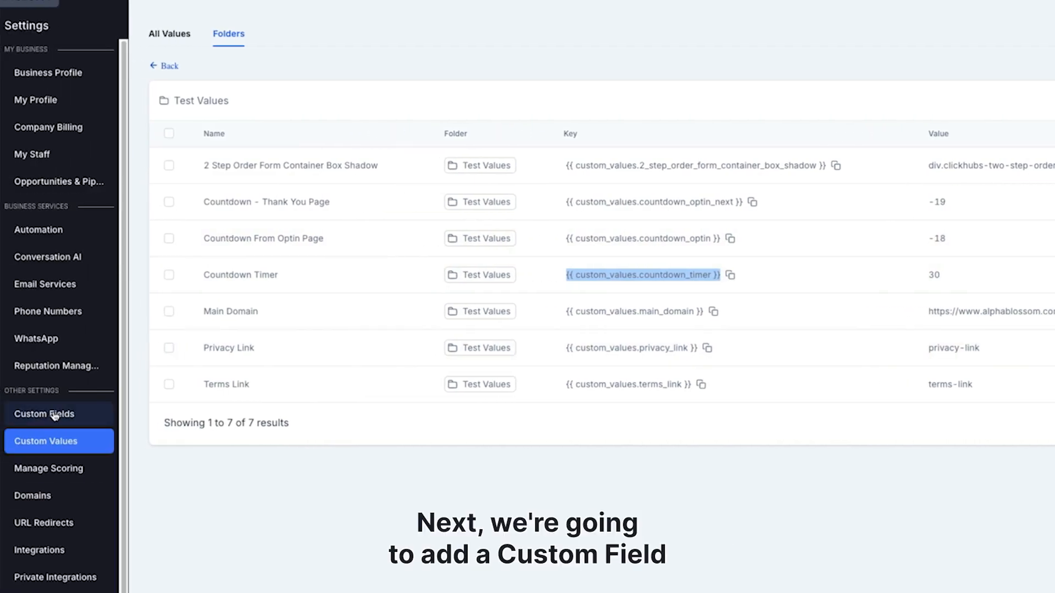
Start a new Number custom field for the Contact object and name it Countdown Timer
click(55, 416)
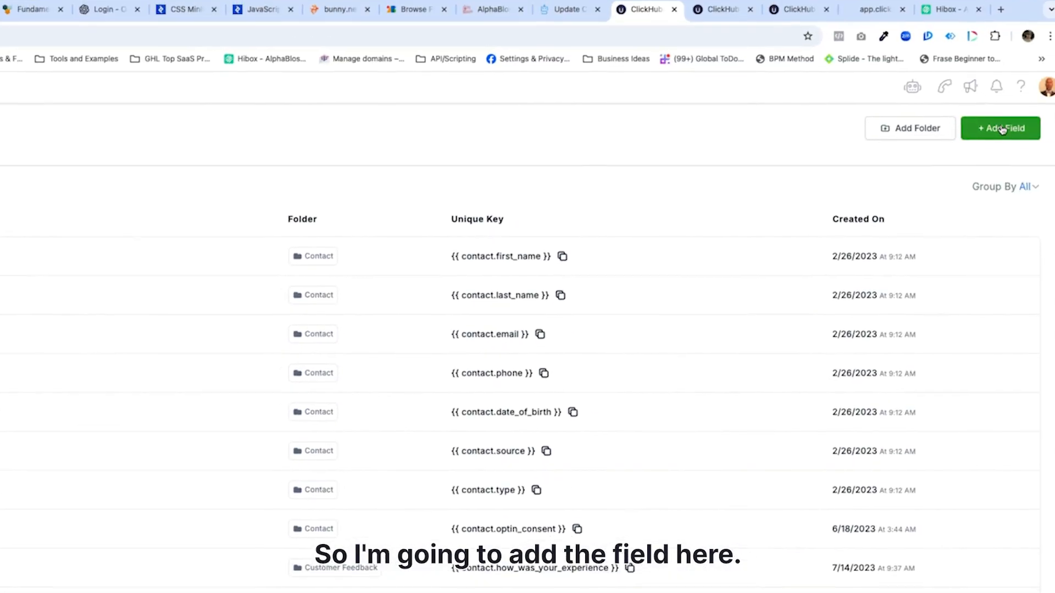
click(1009, 126)
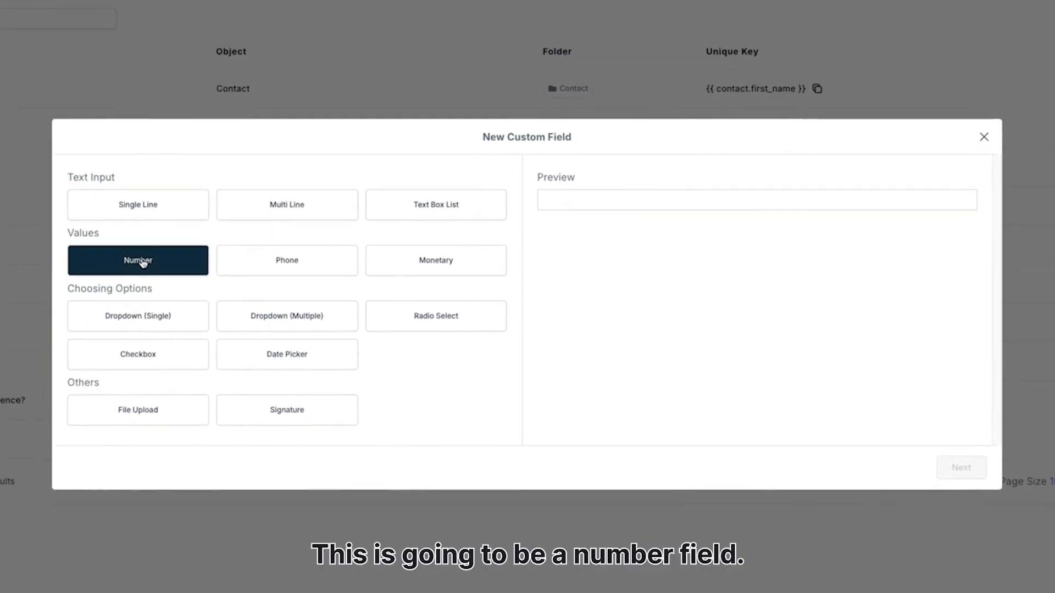
click(142, 263)
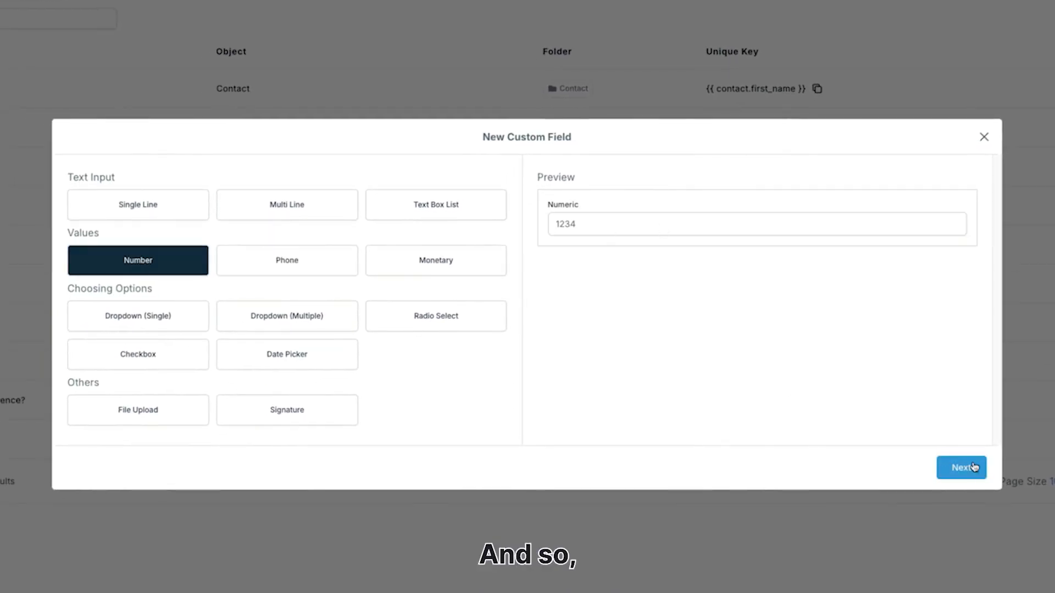
click(960, 468)
click(100, 270)
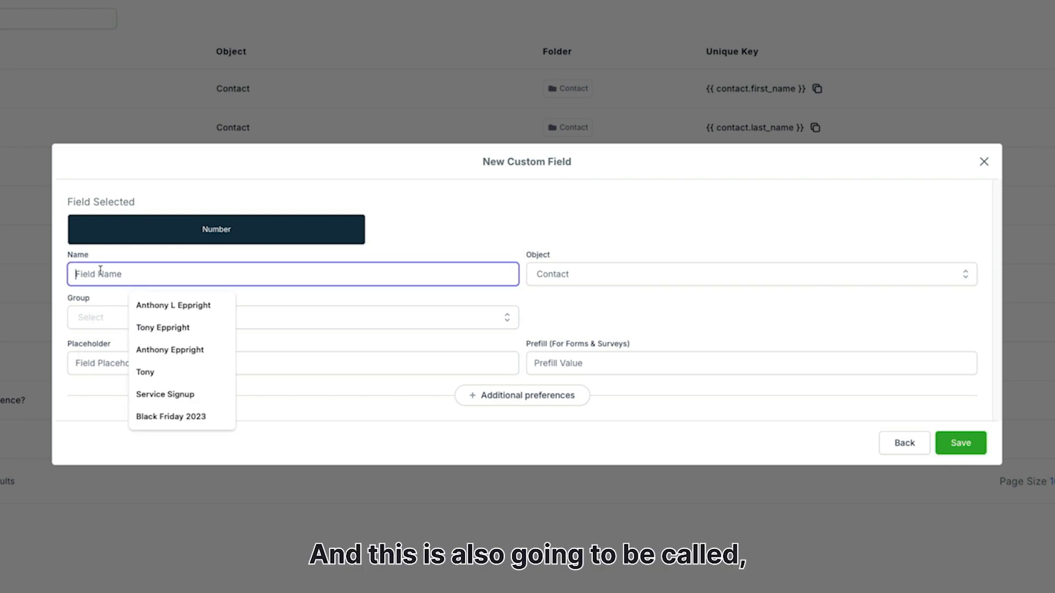
text(Count)
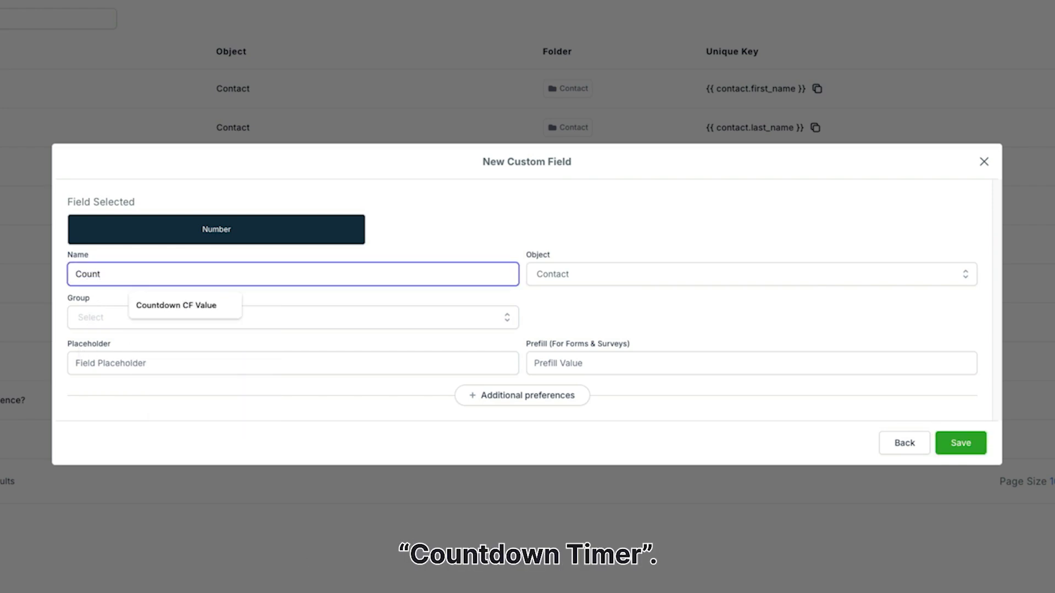
text(down Timer)
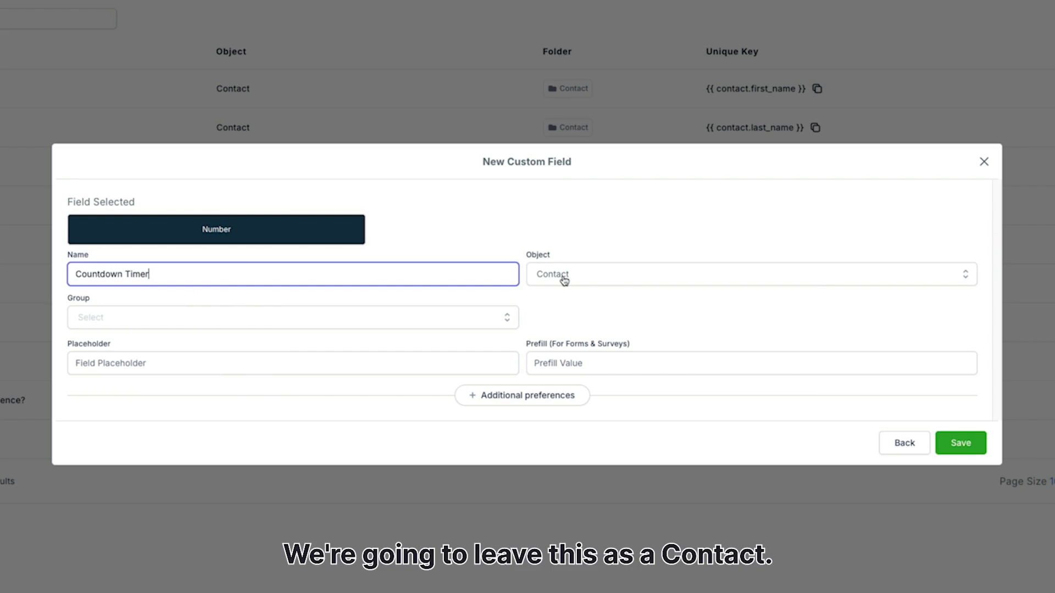
Assign the new custom field to the Misc. group and save it
click(210, 321)
scroll(214, 357, down, 2)
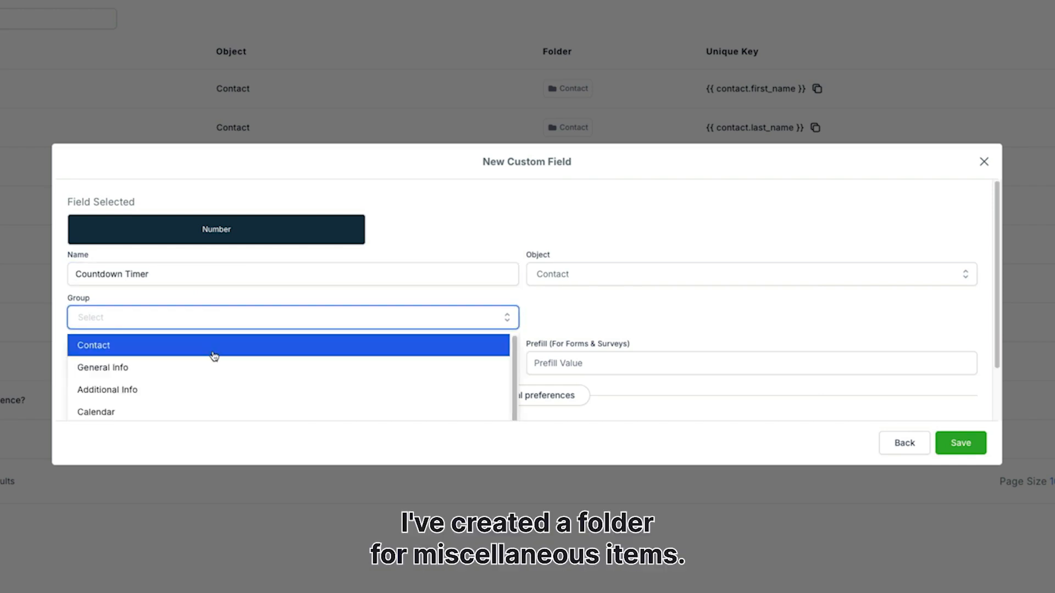
scroll(198, 404, down, 2)
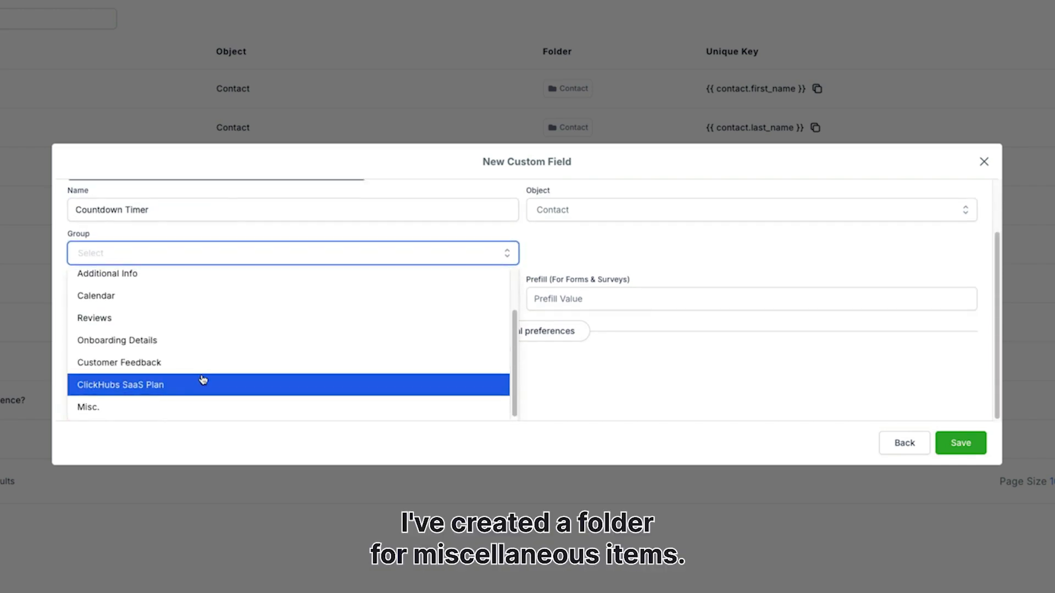
click(107, 414)
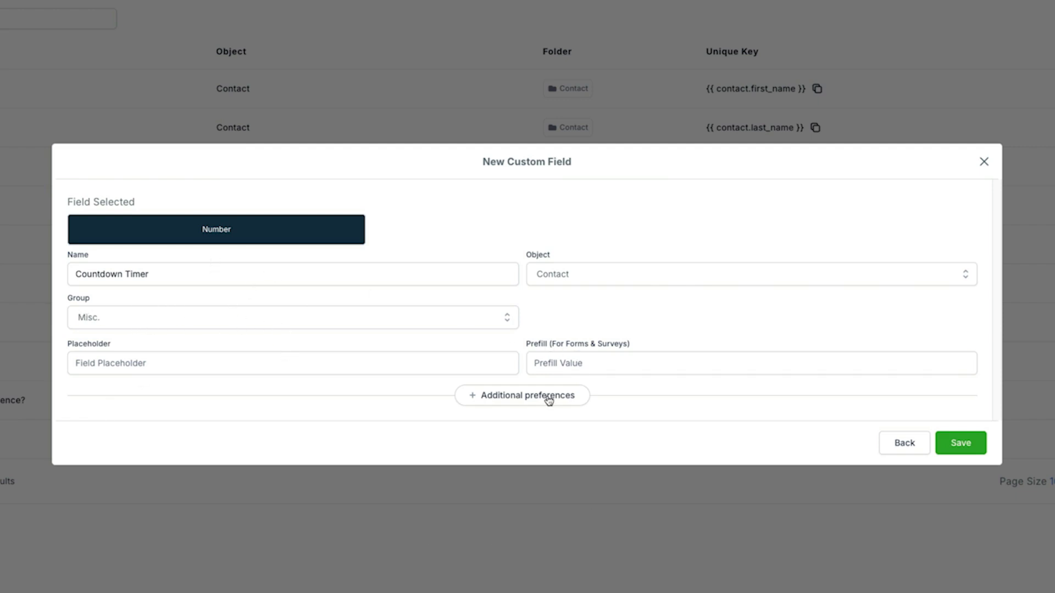
click(968, 447)
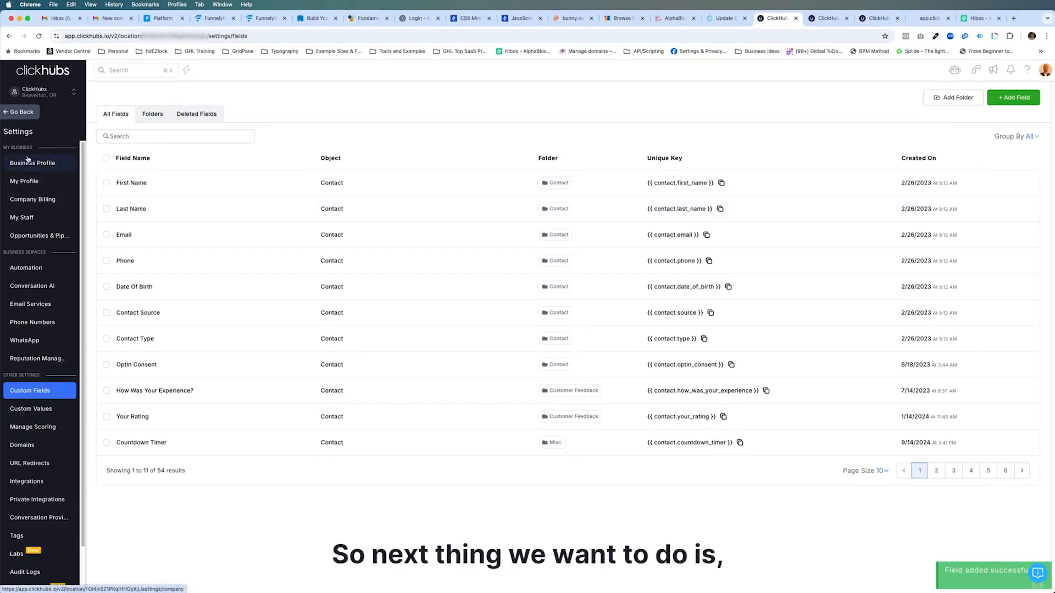
Switch to the Countdown Opt-in page builder, enter "{" after "Only" in the headline and open the Custom Values category
click(19, 113)
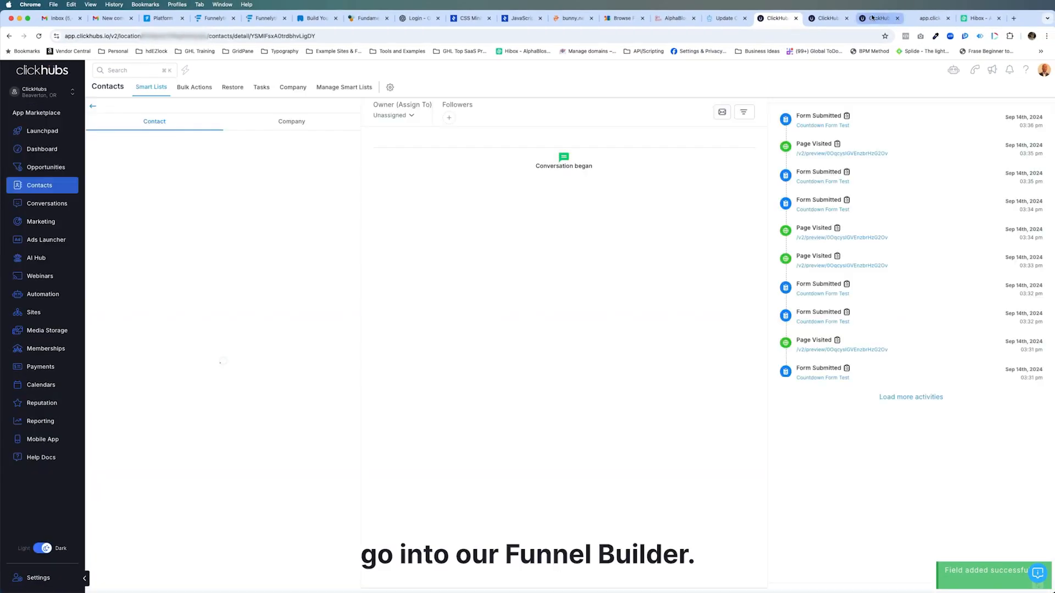
click(879, 18)
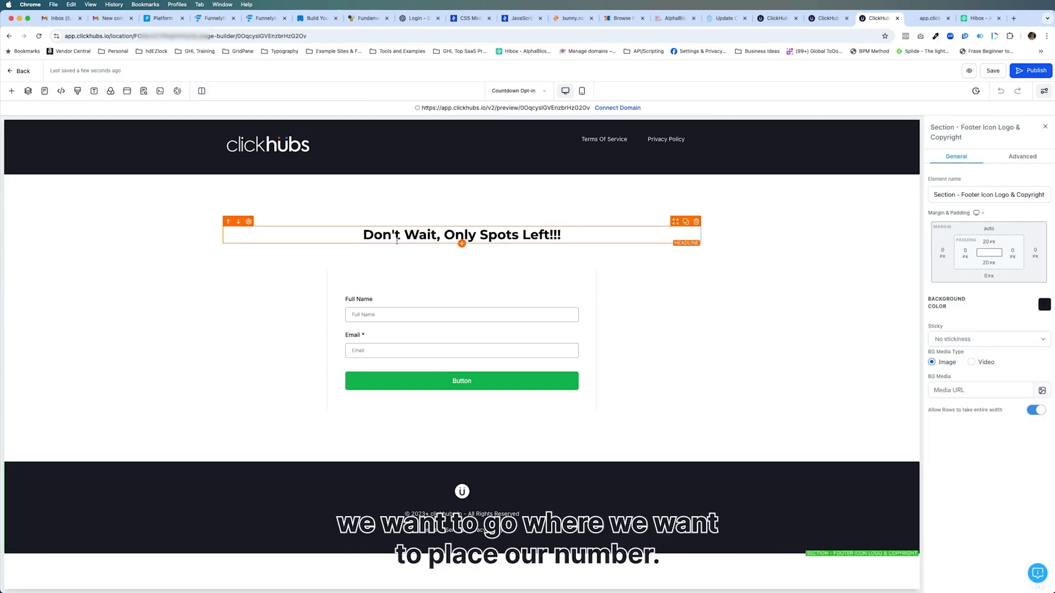
click(476, 235)
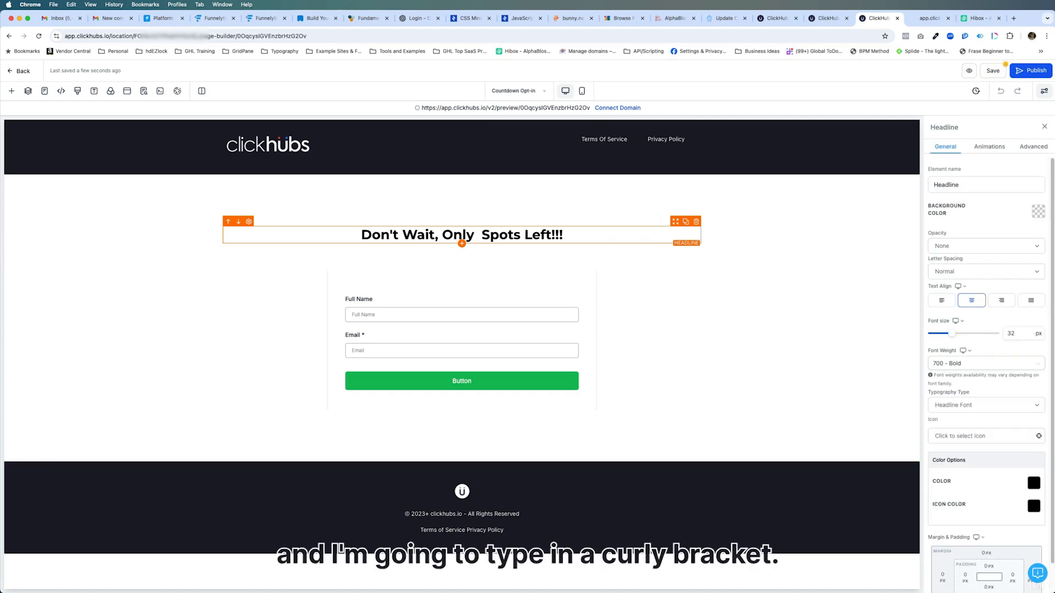
text({)
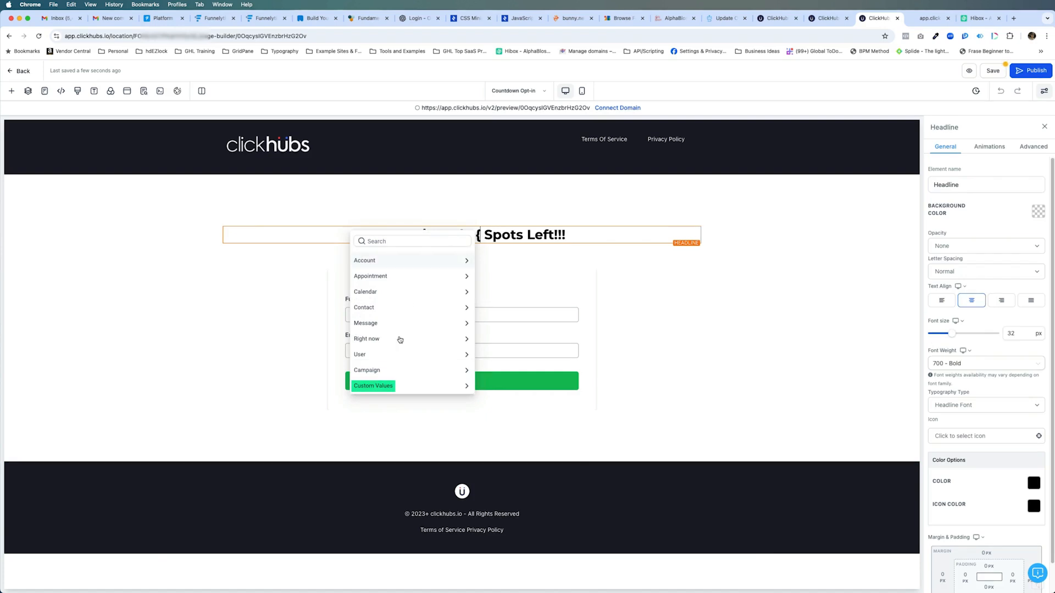
click(448, 387)
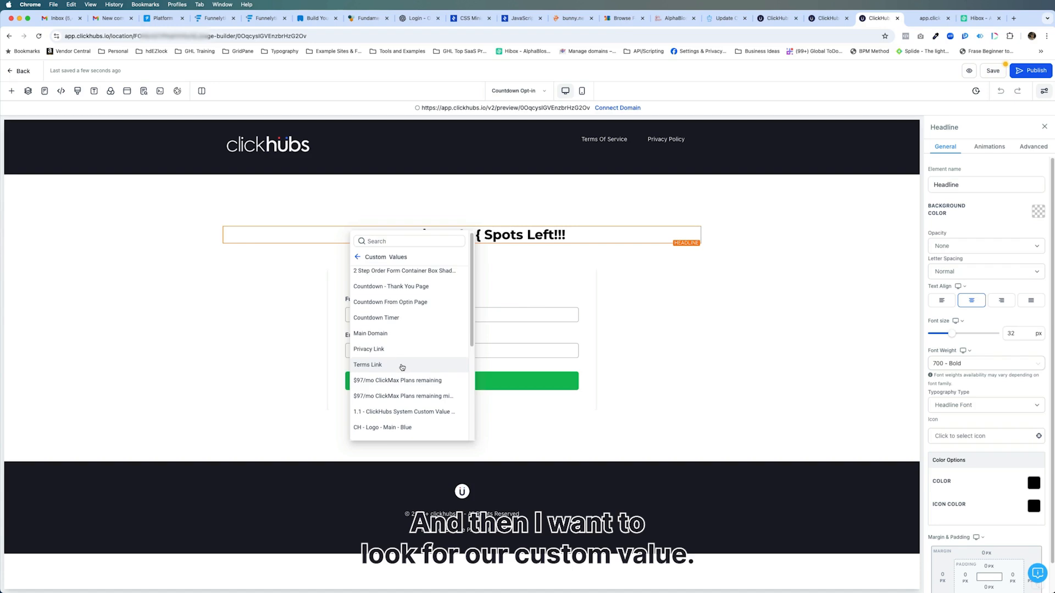
Search the custom values for "count" to find the Countdown Timer entry for the headline
scroll(388, 333, down, 3)
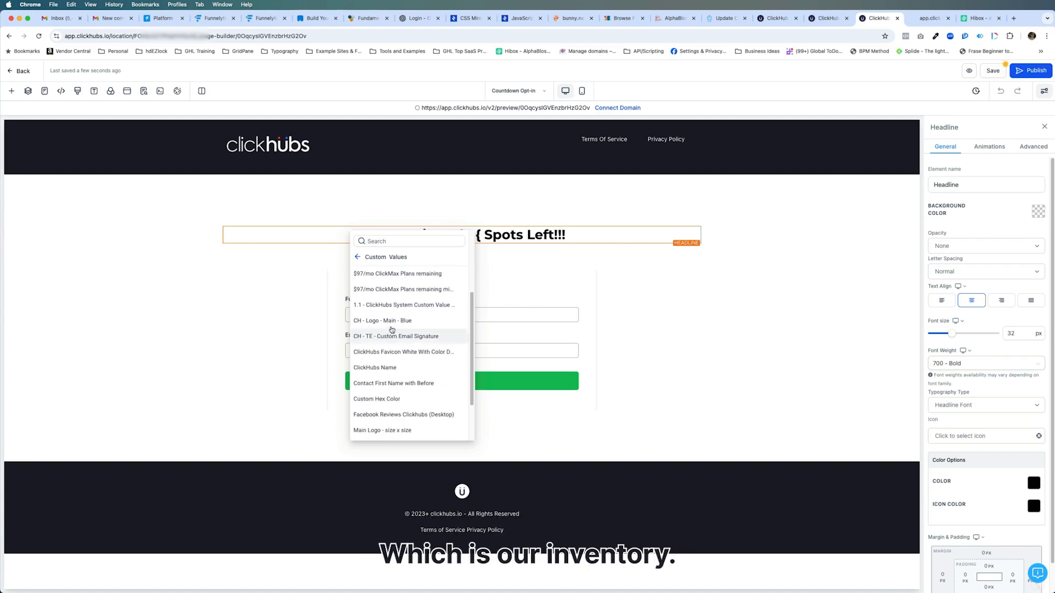
click(385, 241)
text(inve)
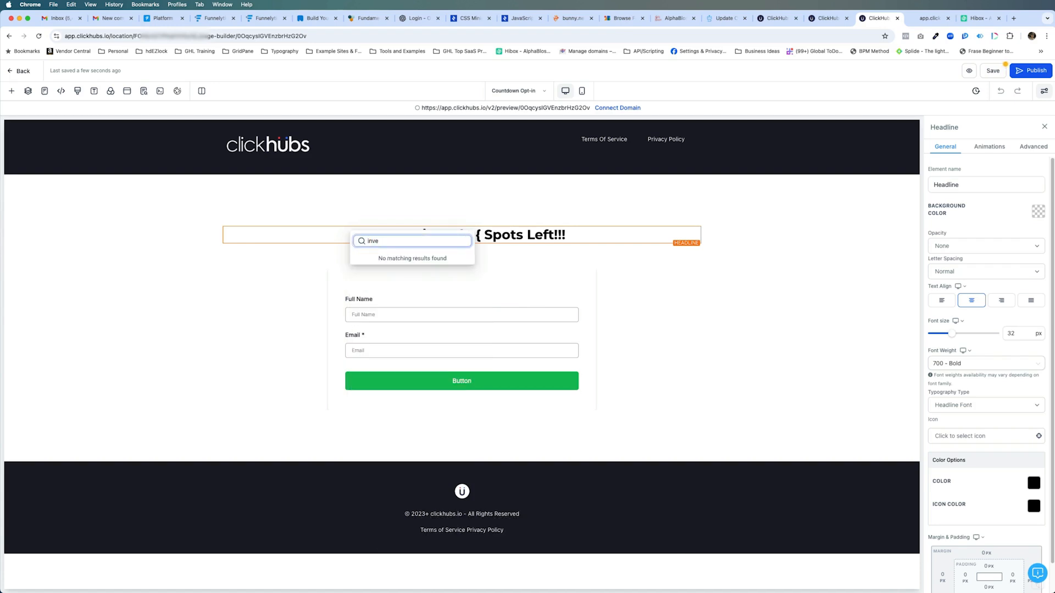
key(BackSpace)
key(BackSpace)
text(co)
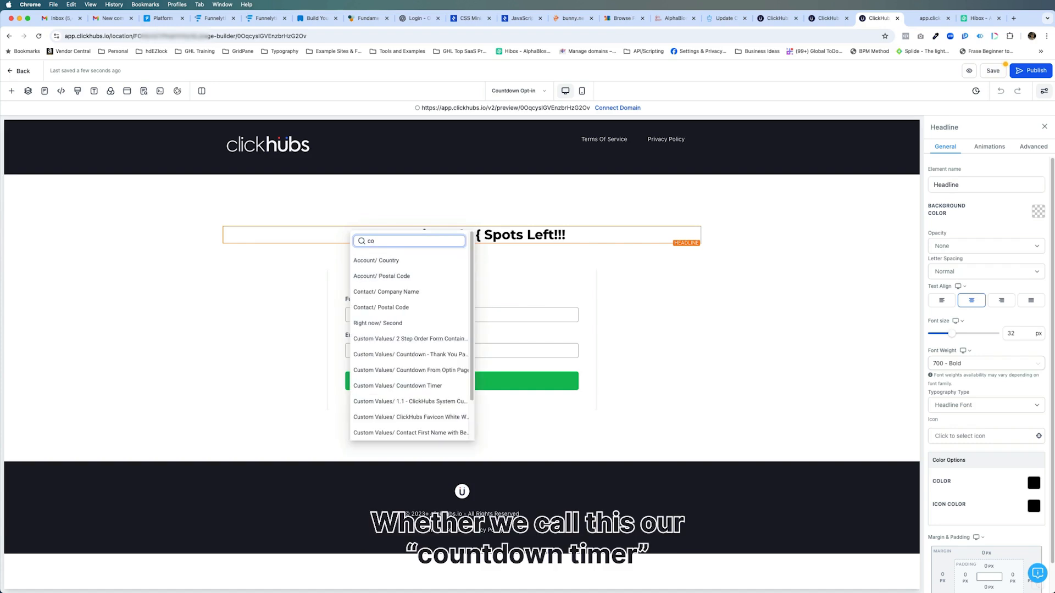
text(unt)
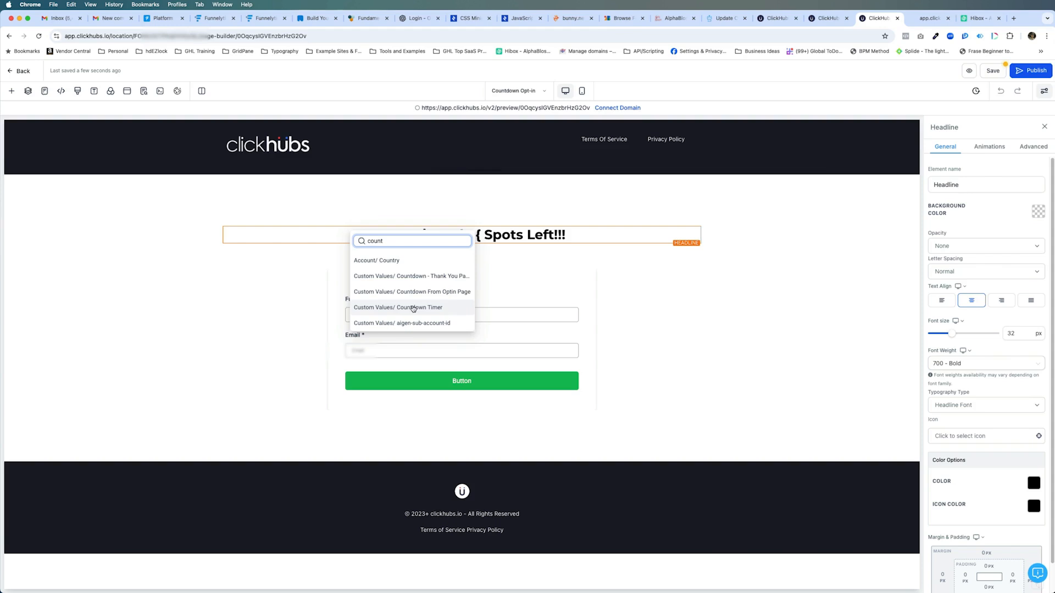
Copy the Countdown Timer key from the Test Values folder in the Custom Values settings and return to the page builder
click(778, 22)
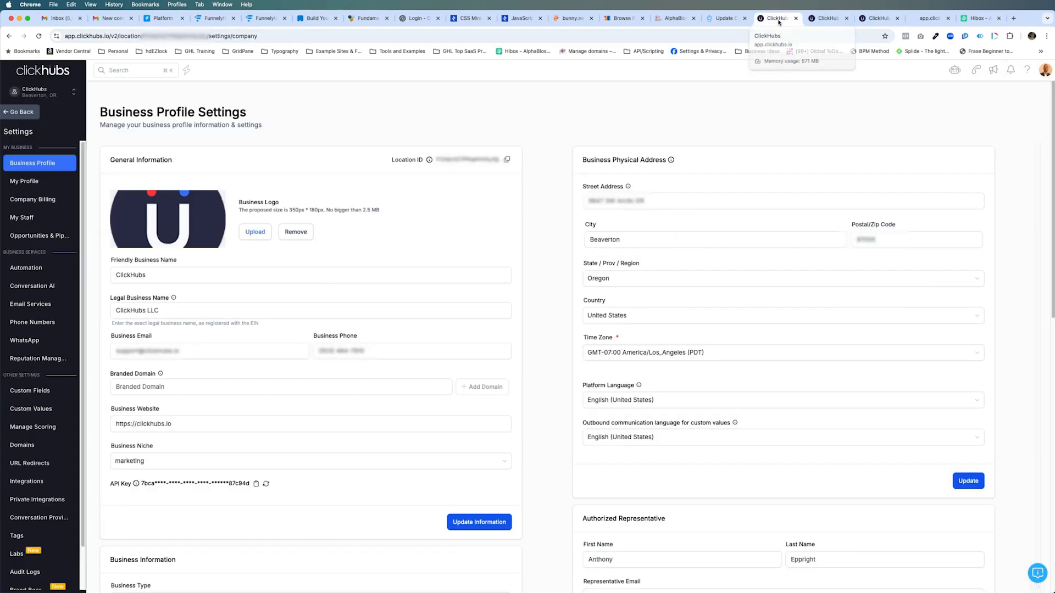
scroll(33, 439, down, 2)
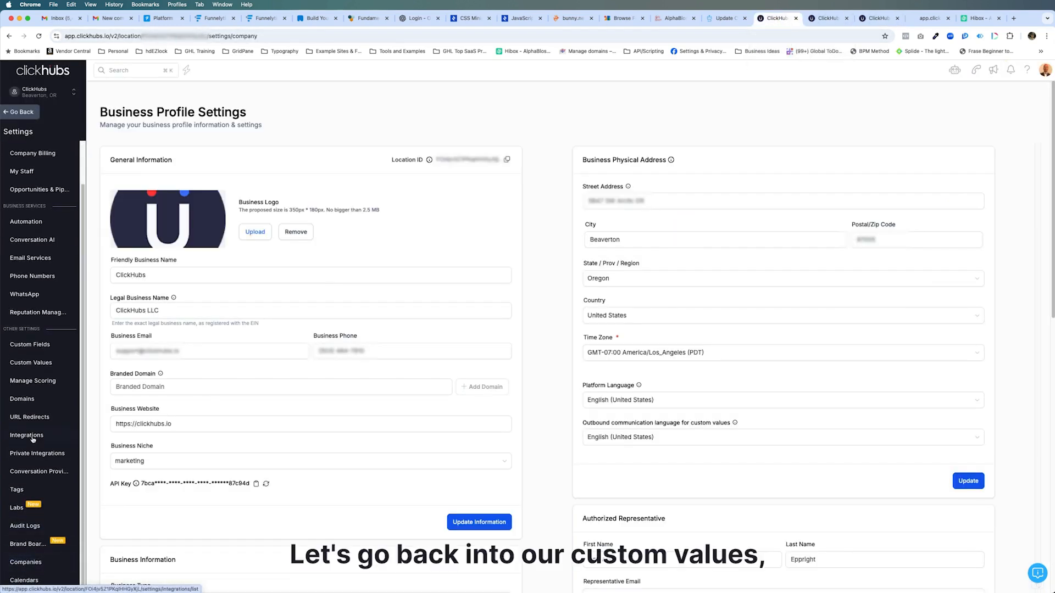
click(30, 362)
click(153, 137)
click(133, 208)
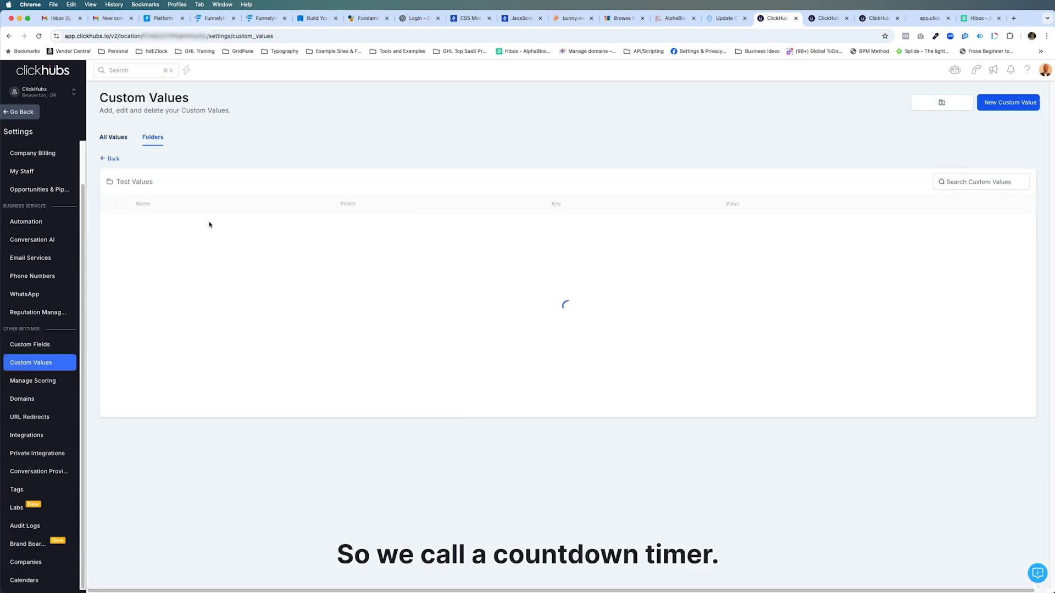
click(487, 299)
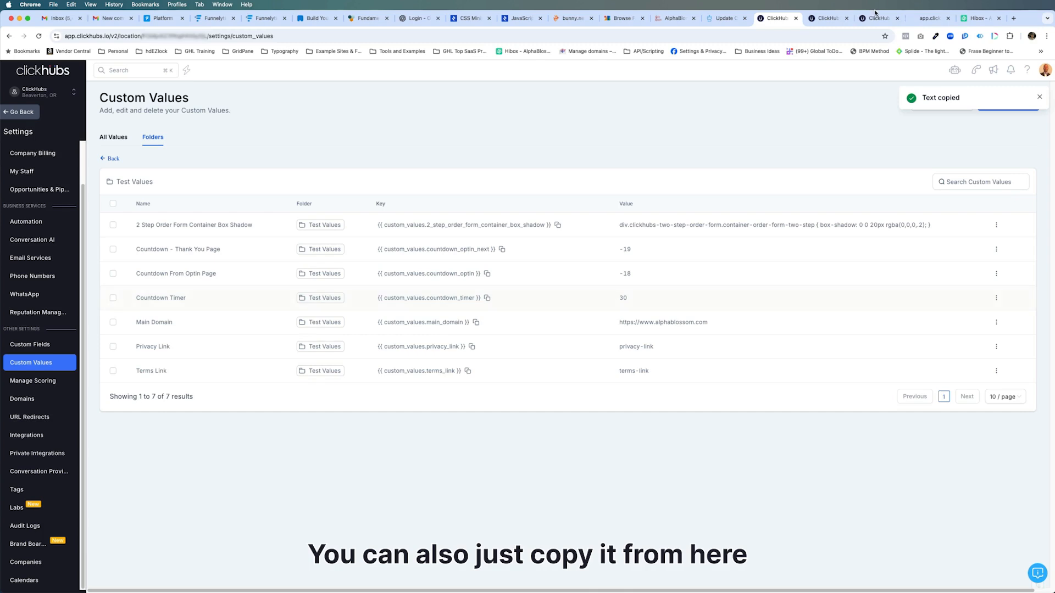
click(826, 19)
click(873, 20)
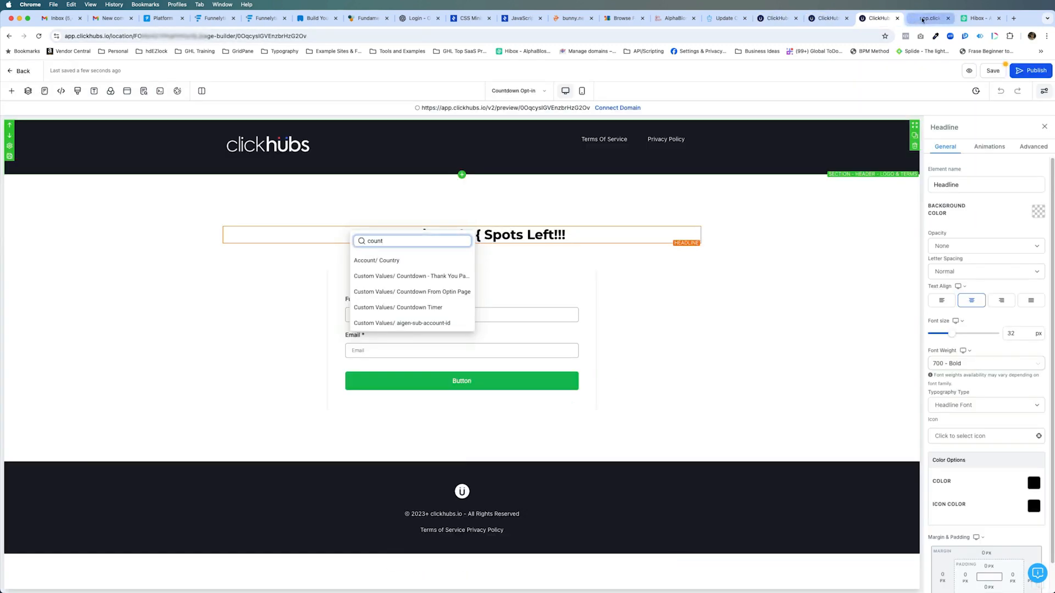
Insert the Countdown Timer custom value into the opt-in headline, colour it ClickHubs Red and save the page
click(416, 309)
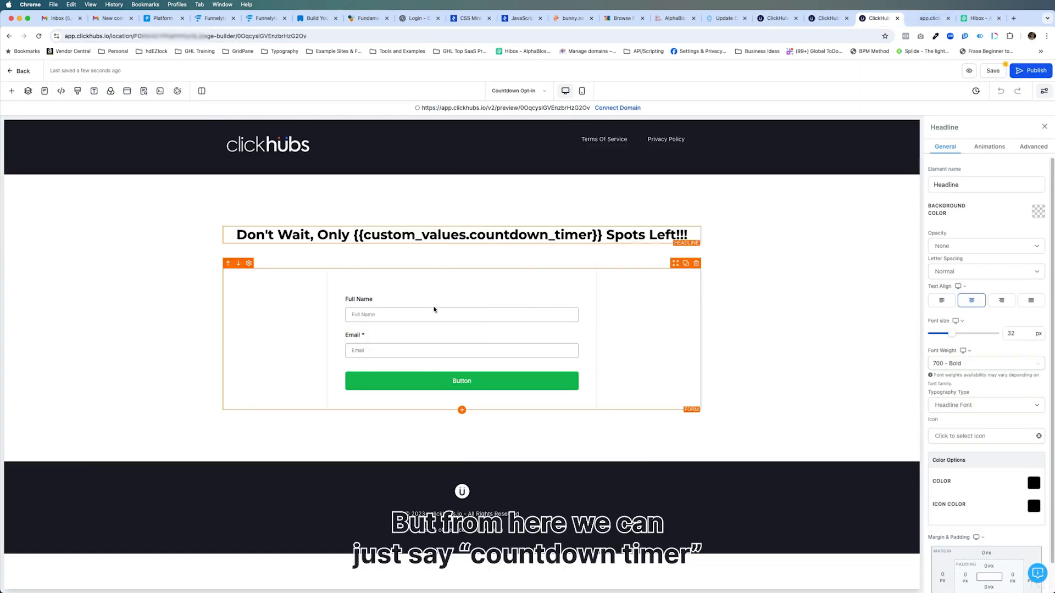
drag(354, 235, 602, 235)
click(477, 256)
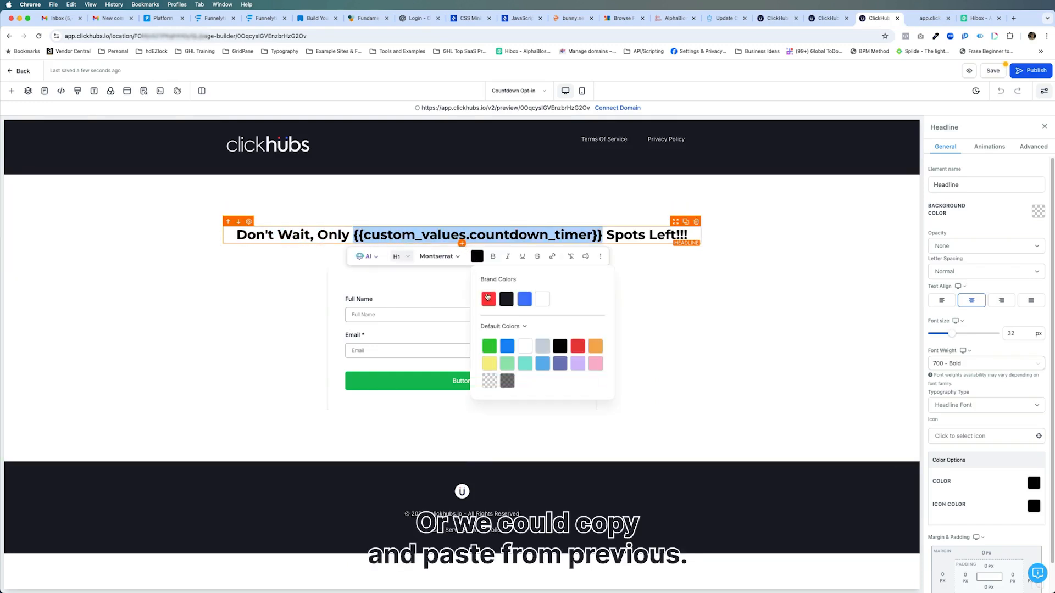
click(489, 299)
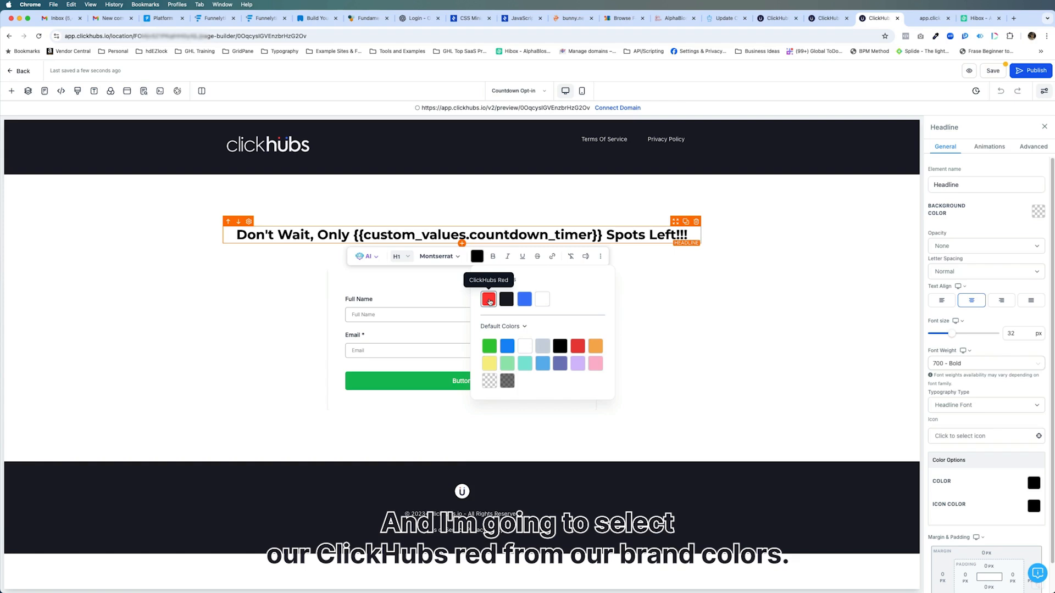
click(989, 74)
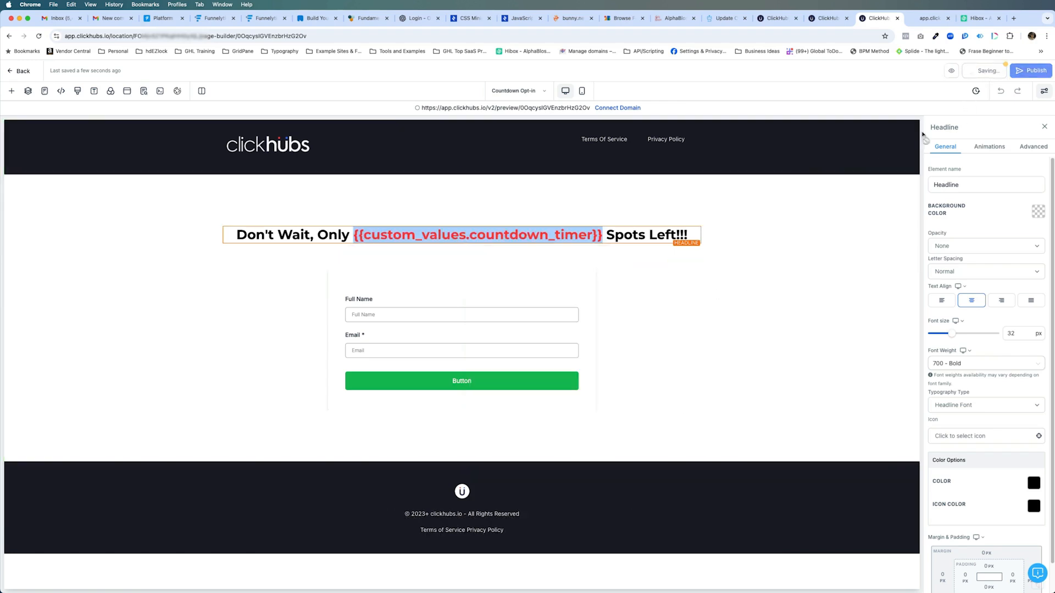
click(603, 237)
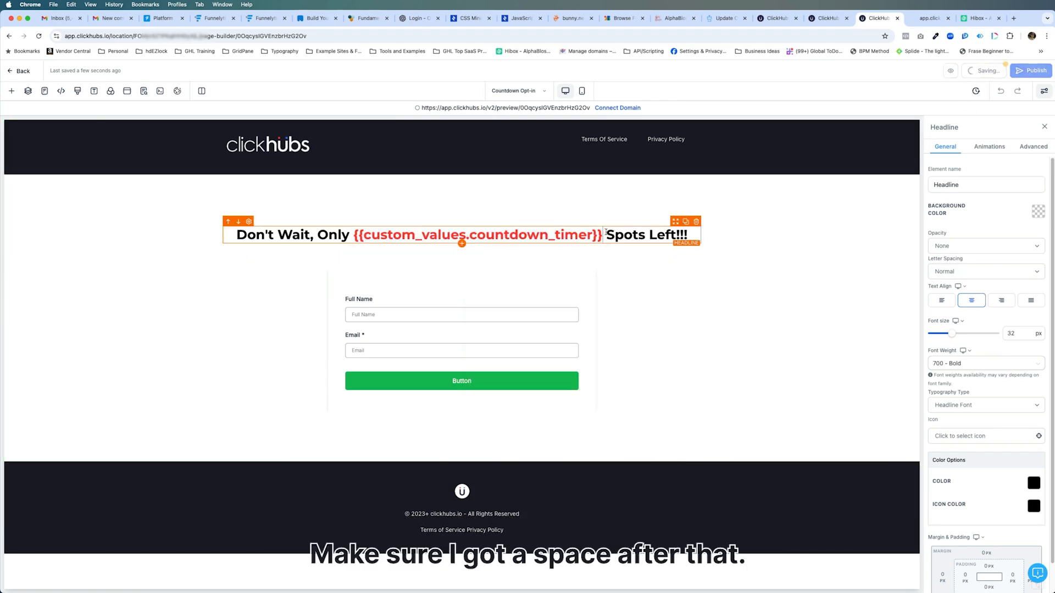
Check the opt-in page preview, and open the Countdown Remaining Spots page in the page builder
key(ctrl+Tab)
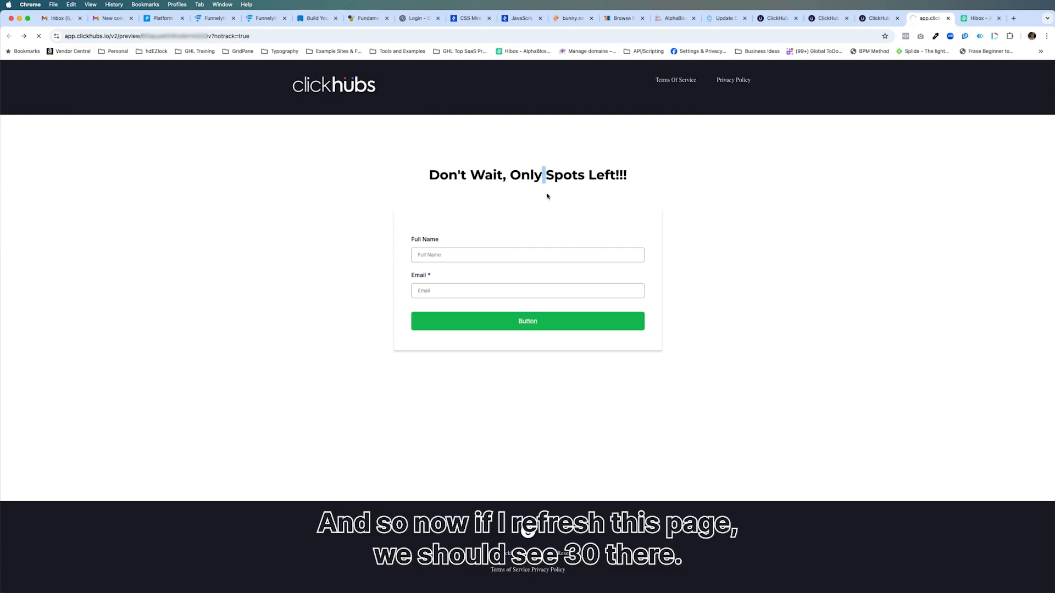
click(878, 18)
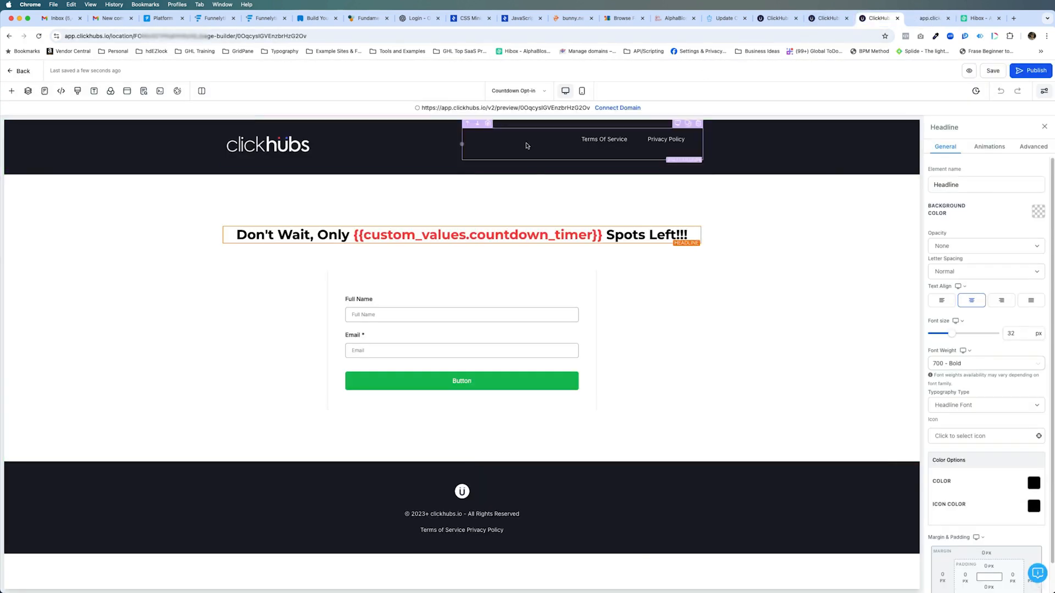
click(540, 91)
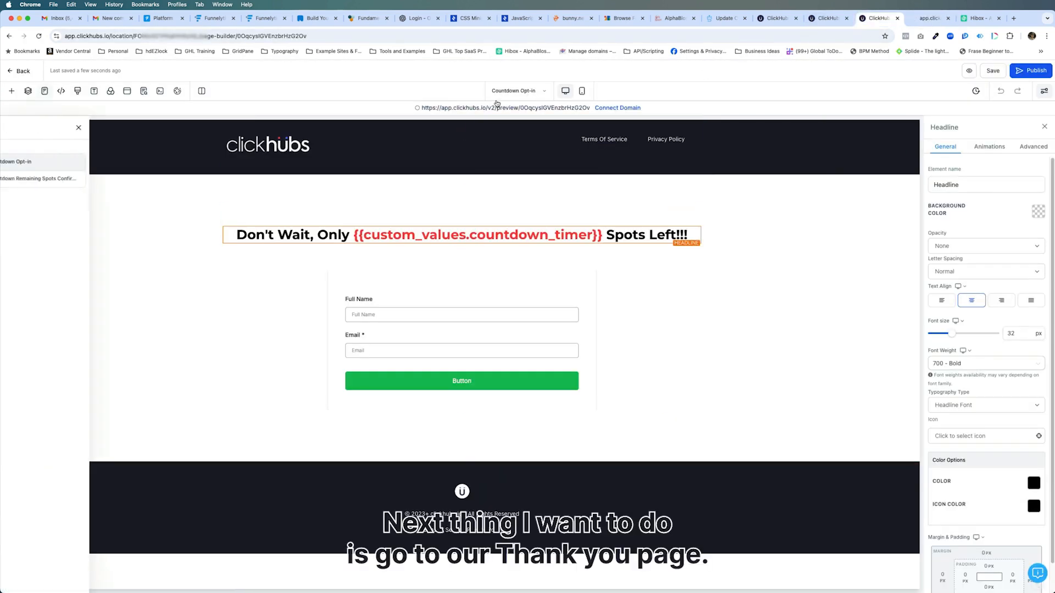
click(71, 180)
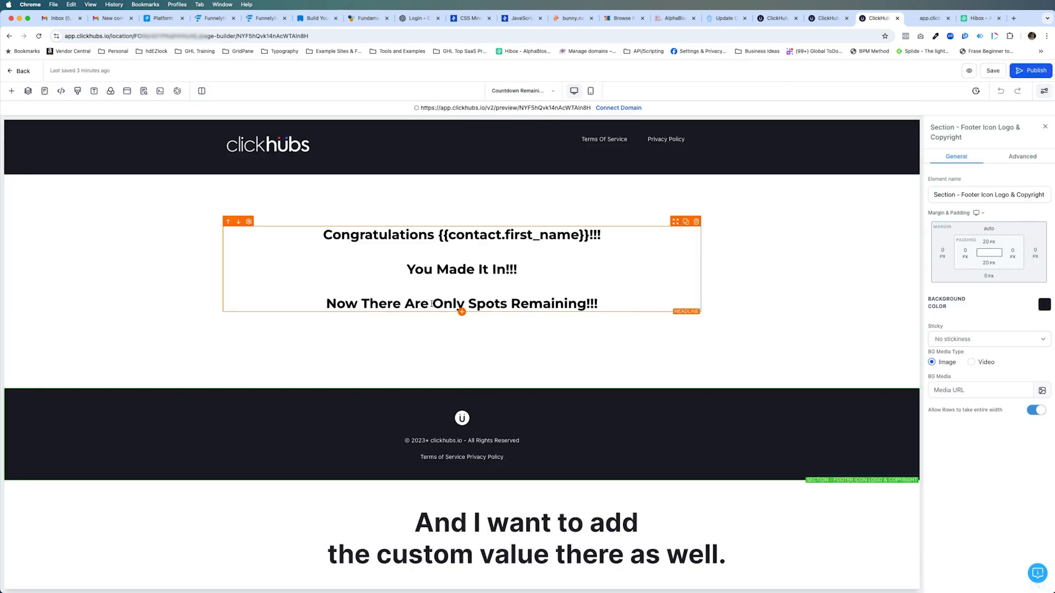
Insert the Countdown Timer custom value between "Only" and "Spots Remaining!!!" in the headline's last line
click(467, 301)
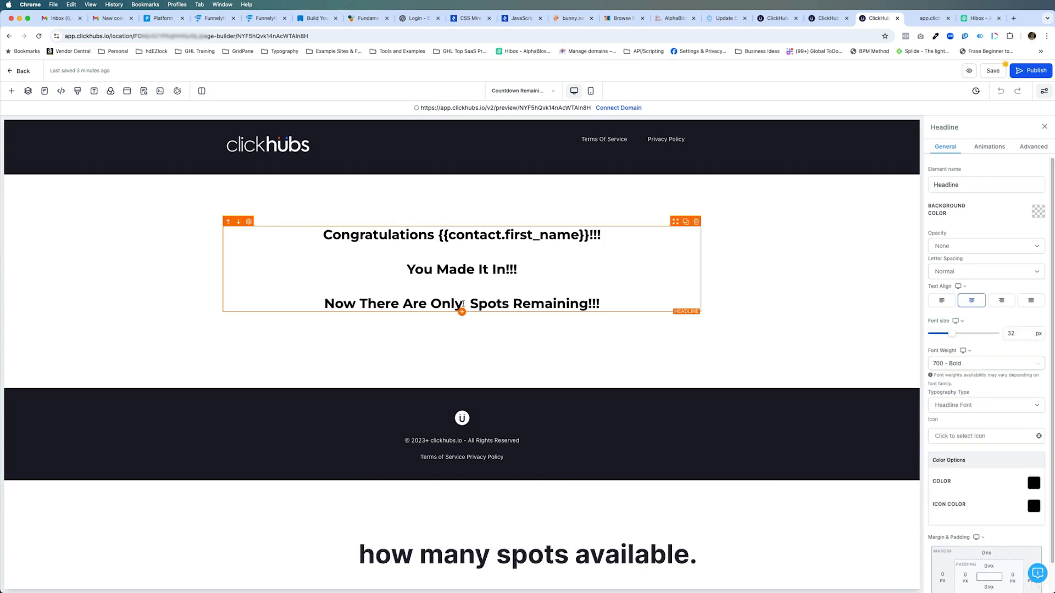
drag(466, 302, 470, 303)
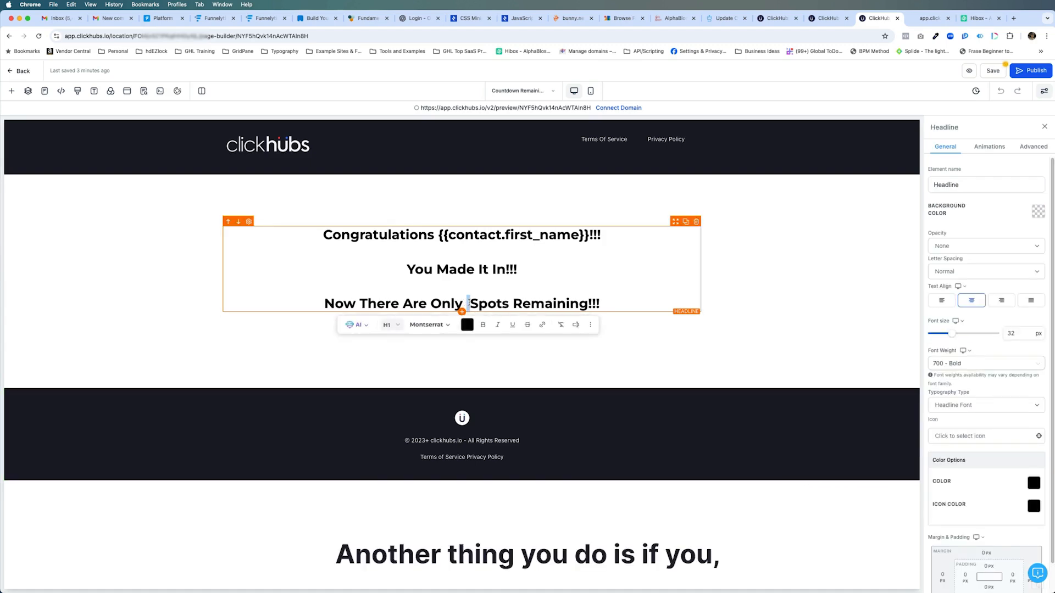
click(575, 326)
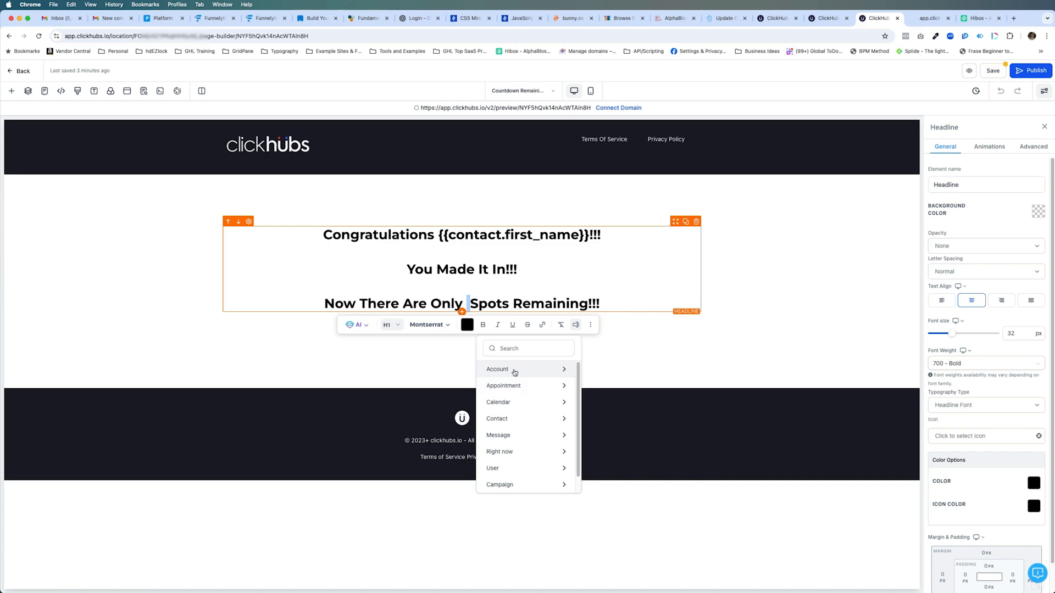
scroll(532, 456, down, 2)
click(531, 486)
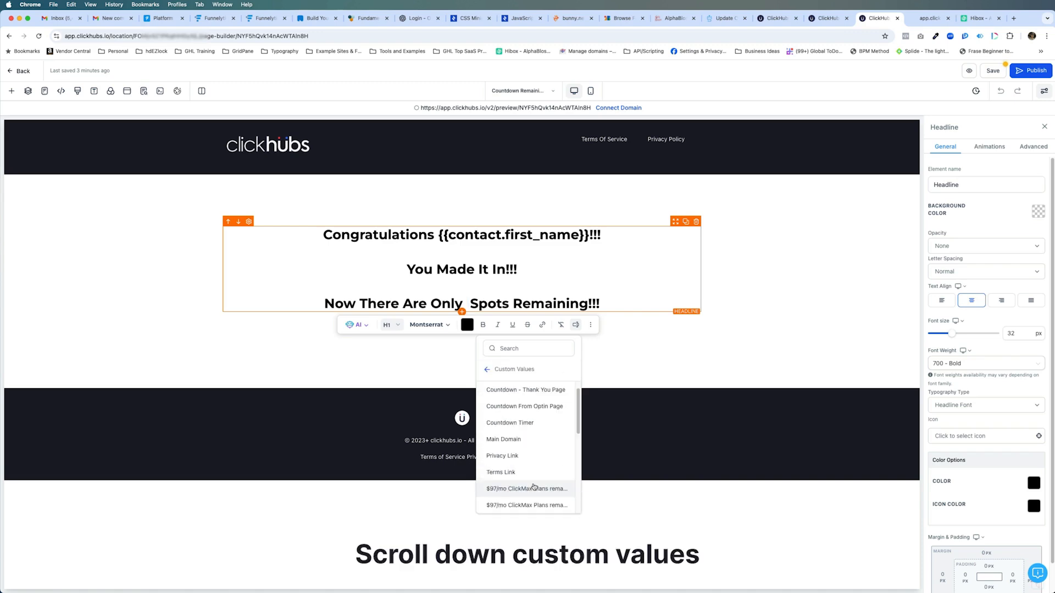
click(522, 424)
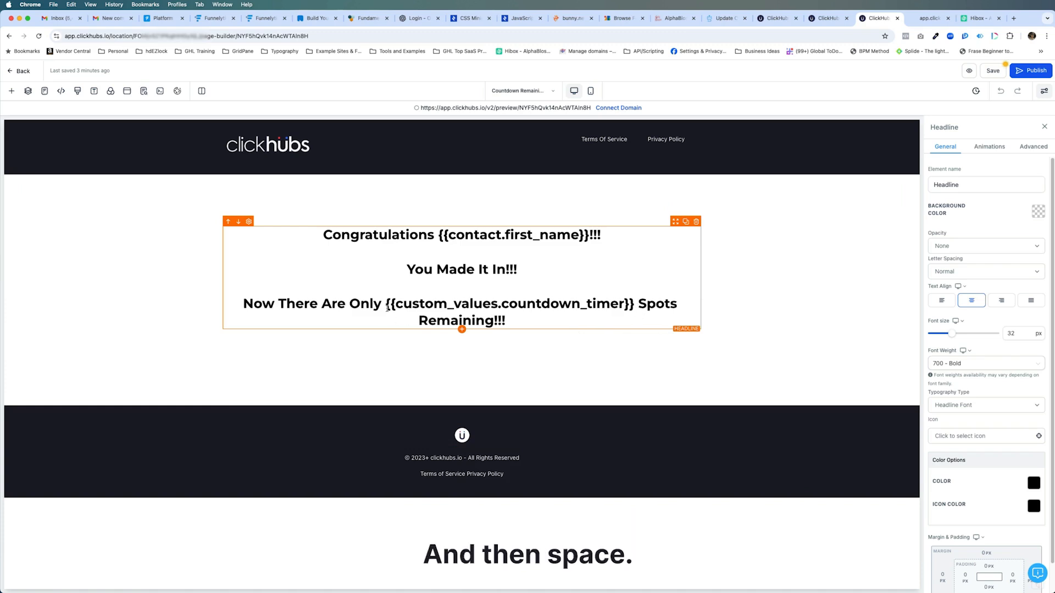
Colour the countdown_timer custom value in the confirmation headline with the brand red and save the page
drag(387, 305, 634, 305)
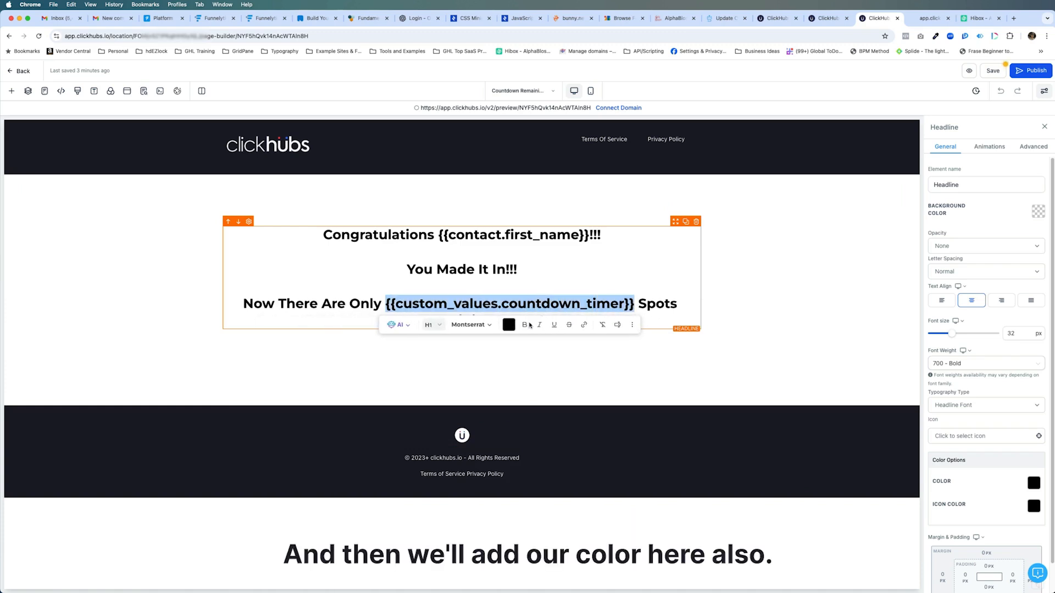
click(510, 325)
click(520, 368)
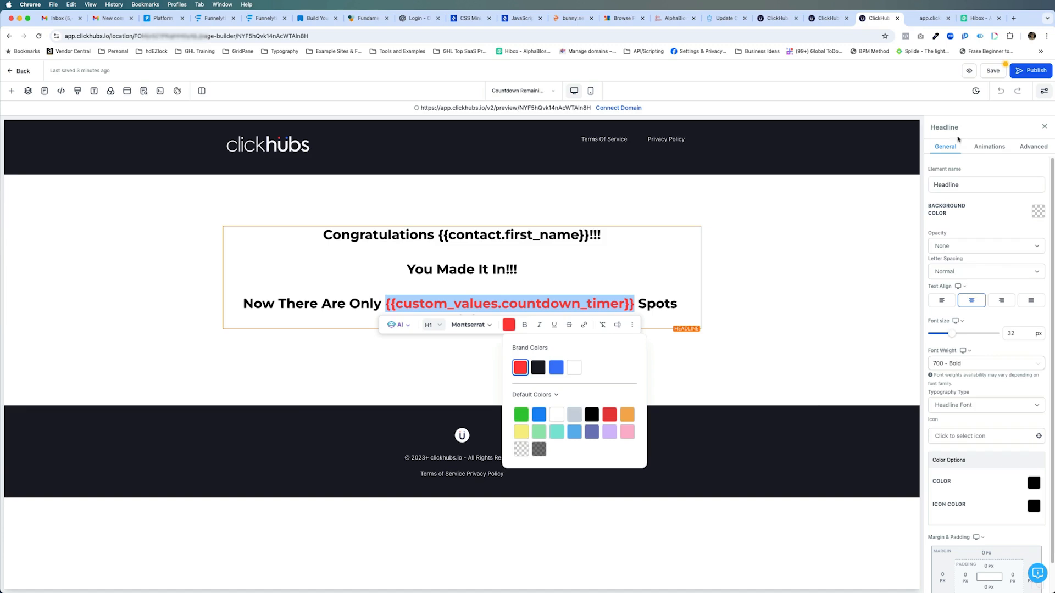
click(993, 75)
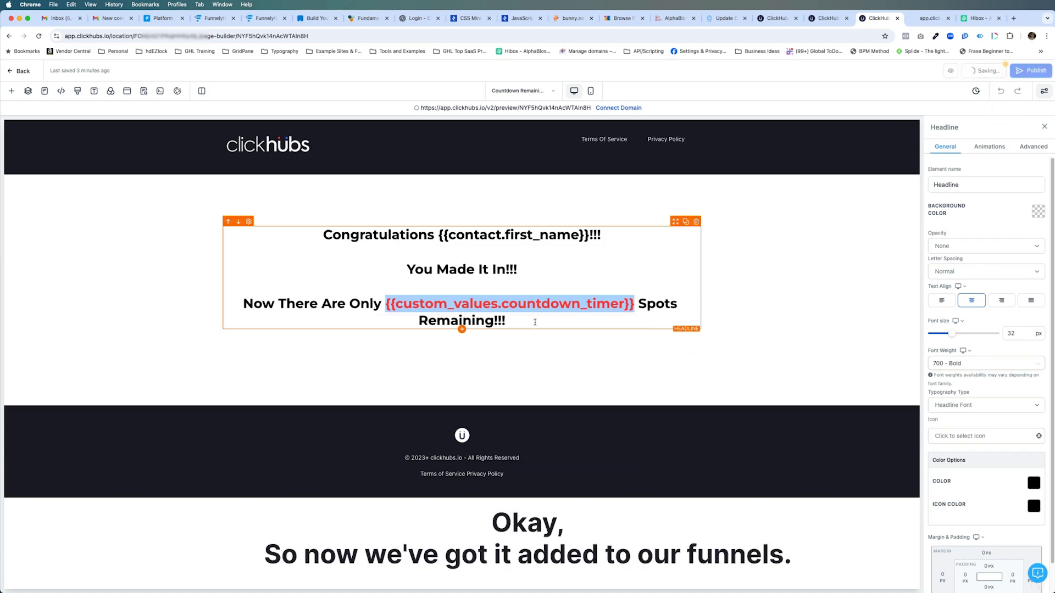
Return to the Countdown Opt-in page and select its form element to check which form it uses
click(548, 91)
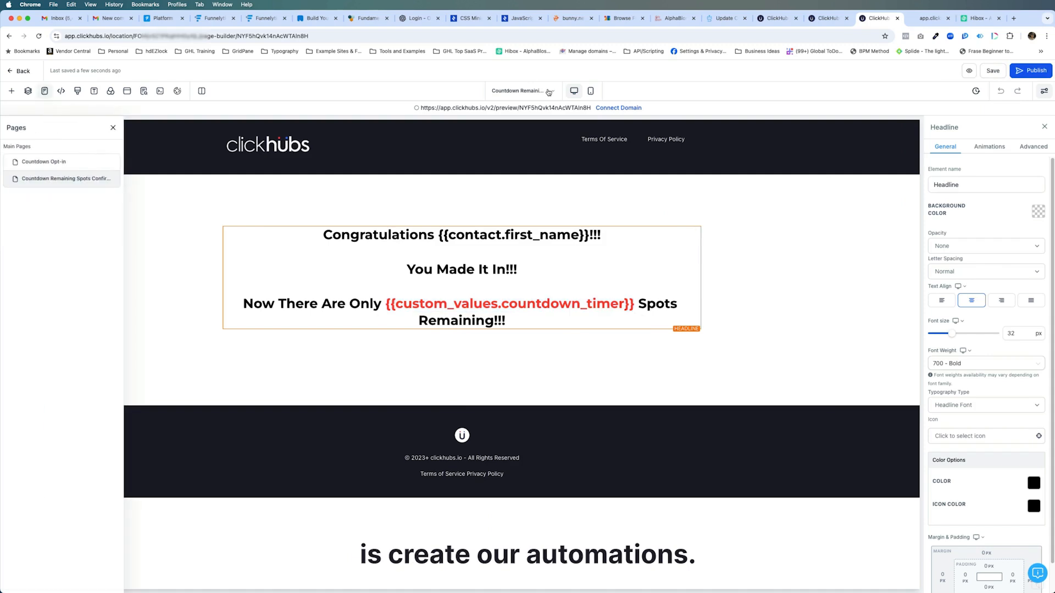
click(64, 163)
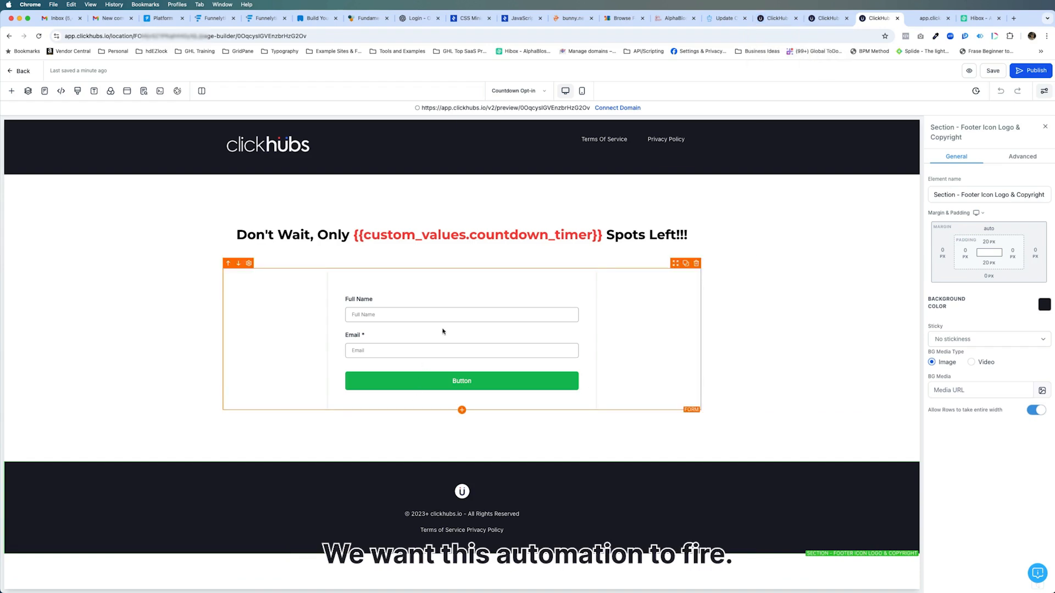
click(464, 314)
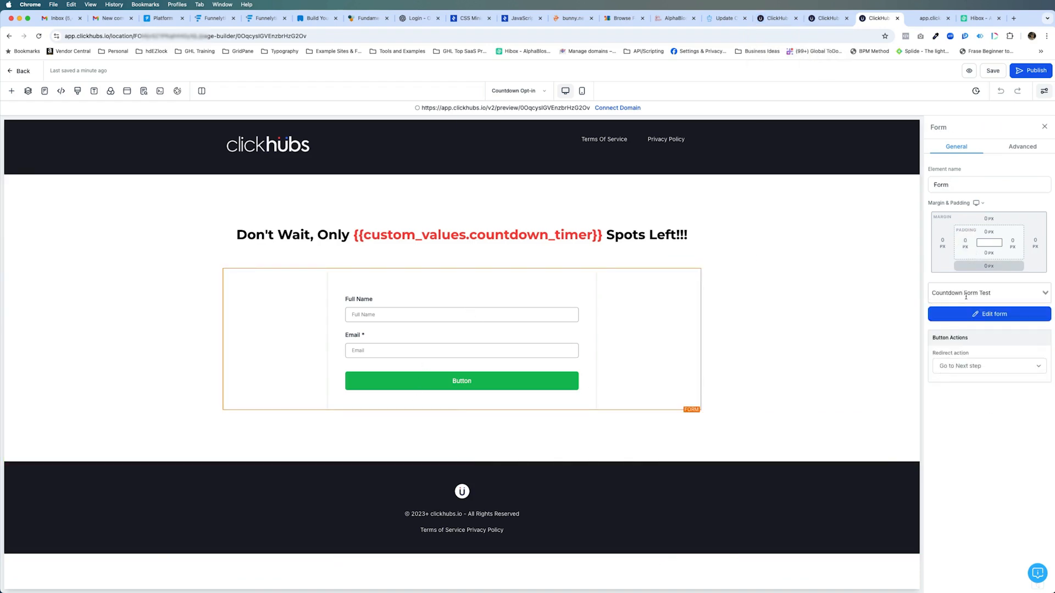
Switch to the Automation workflow list and open the workflow "001. Countdown from Custom Field"
click(769, 18)
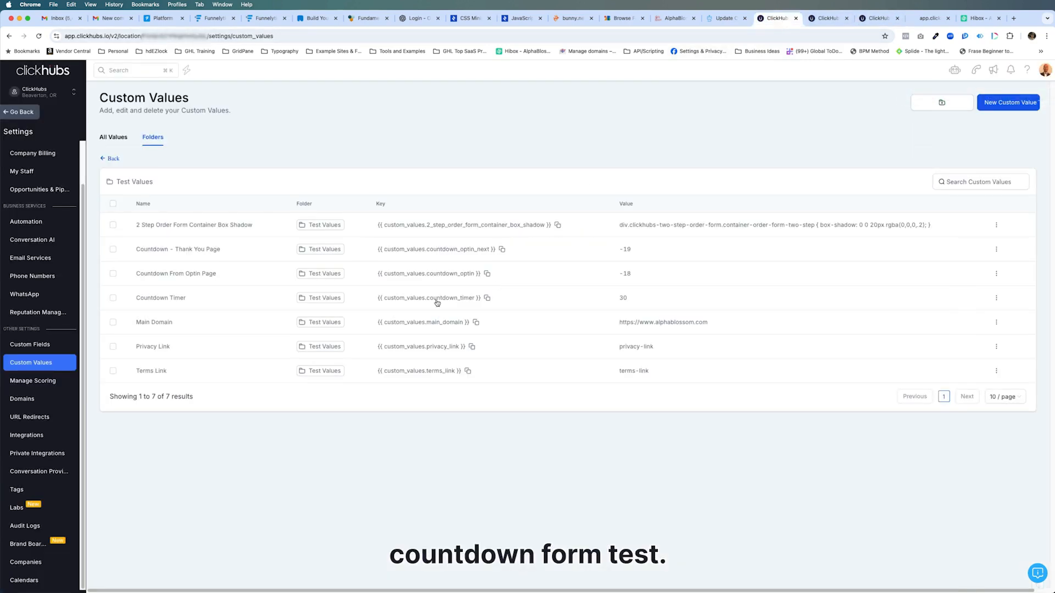
click(829, 18)
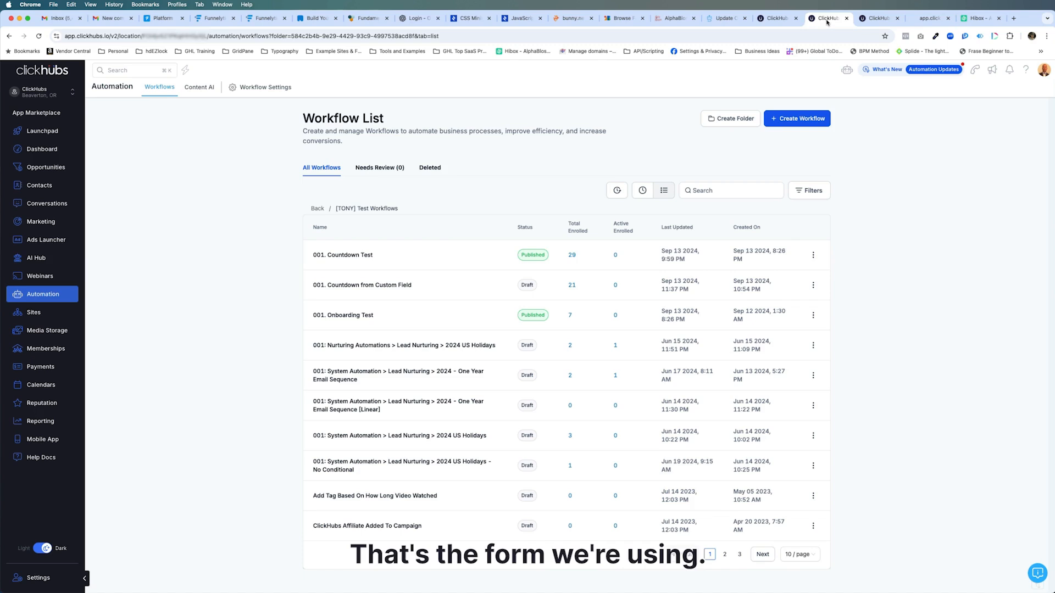
click(354, 284)
Add a Form Submitted trigger to the workflow with a filter limiting it to the form Countdown Form Test
click(527, 207)
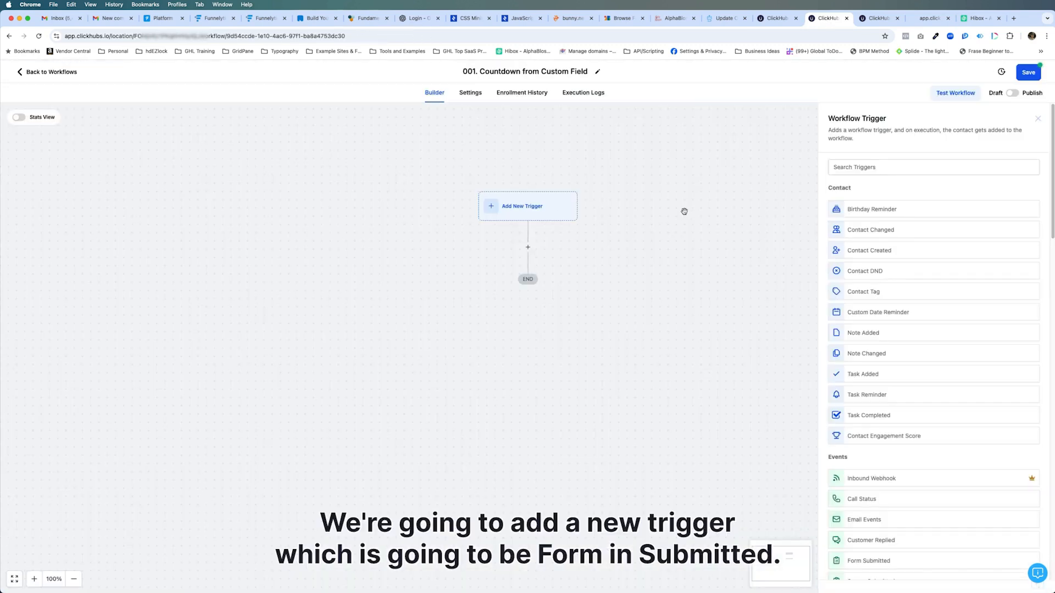
click(872, 562)
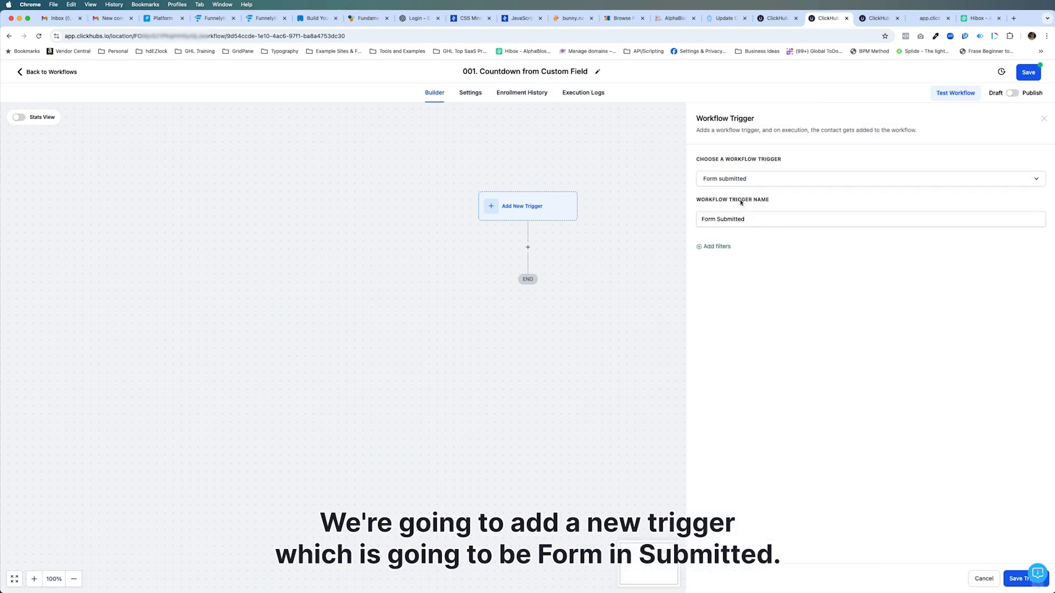
click(715, 246)
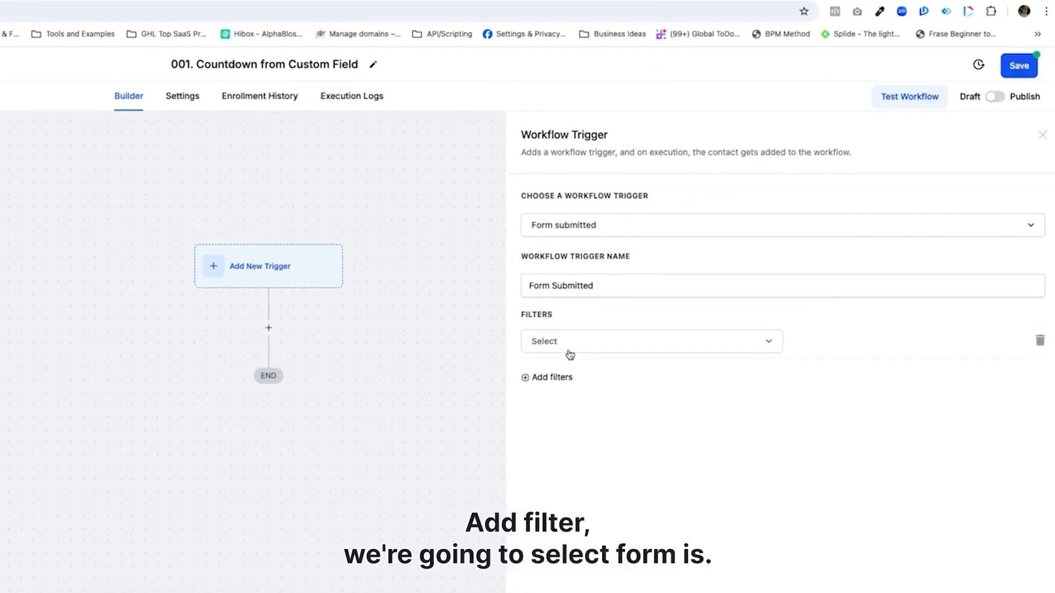
click(731, 257)
click(569, 431)
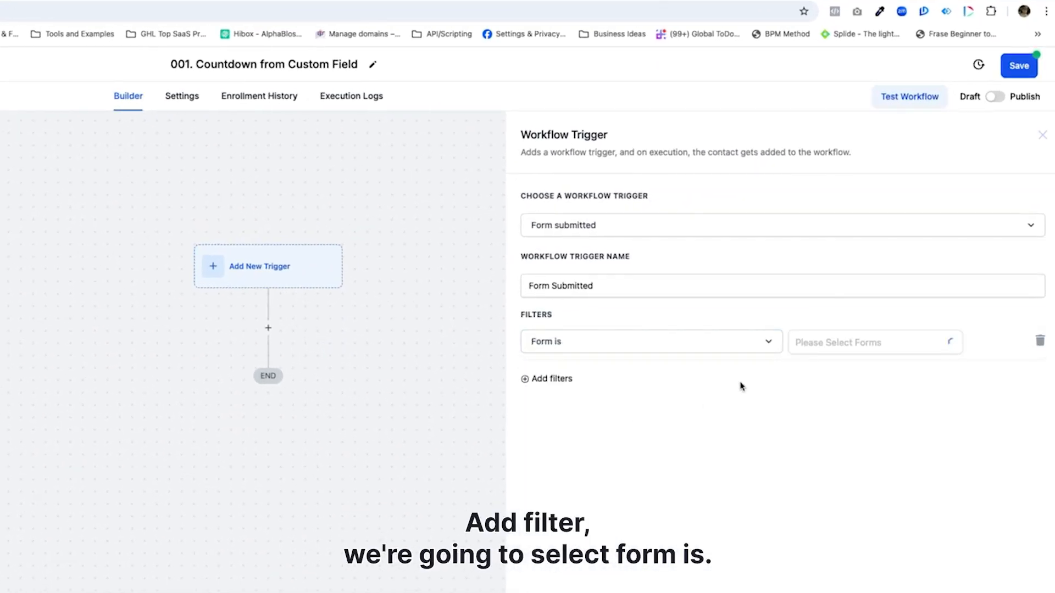
click(812, 349)
click(846, 371)
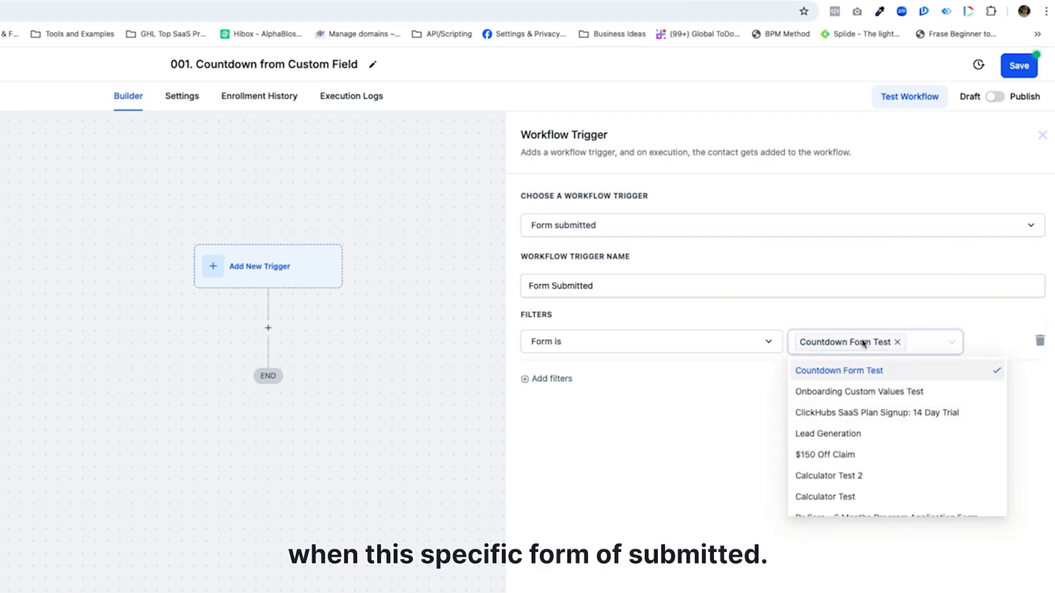
click(894, 430)
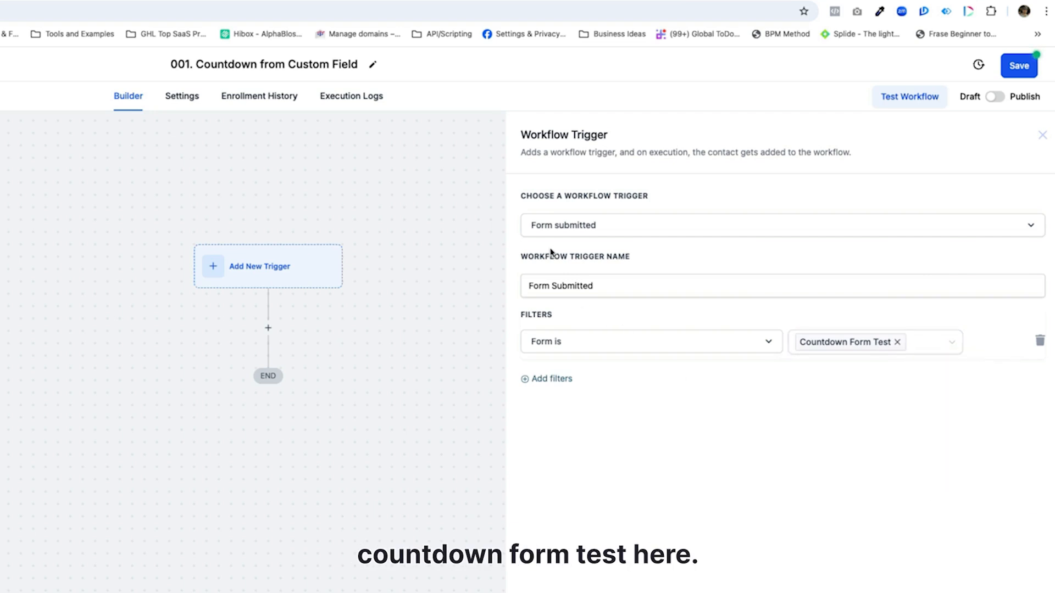
Name the trigger "Countdown Form Test Submitted" and save it
click(526, 285)
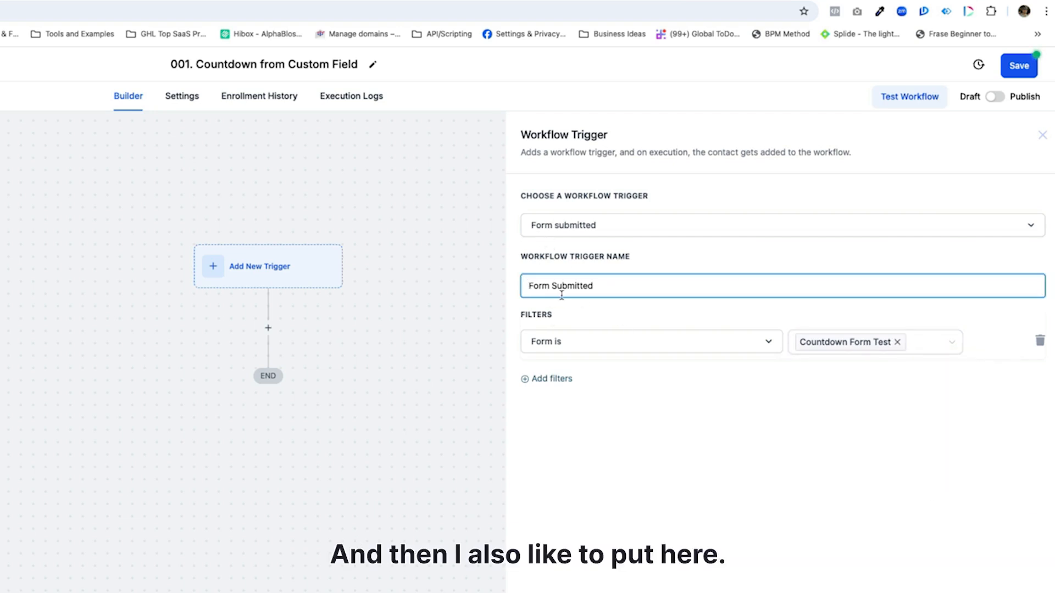
text(Countdown Form Test)
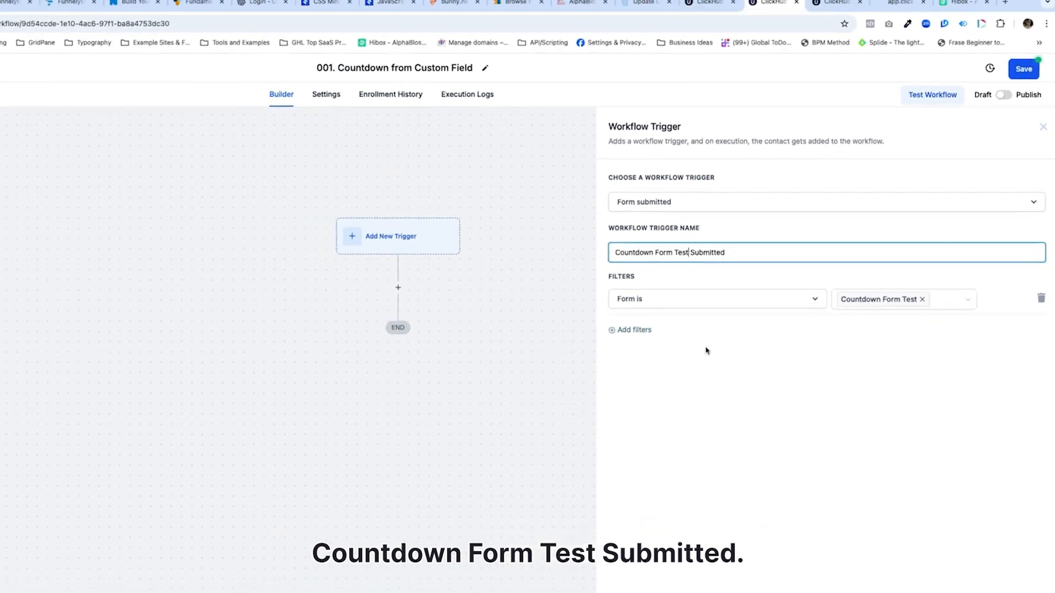
click(1016, 580)
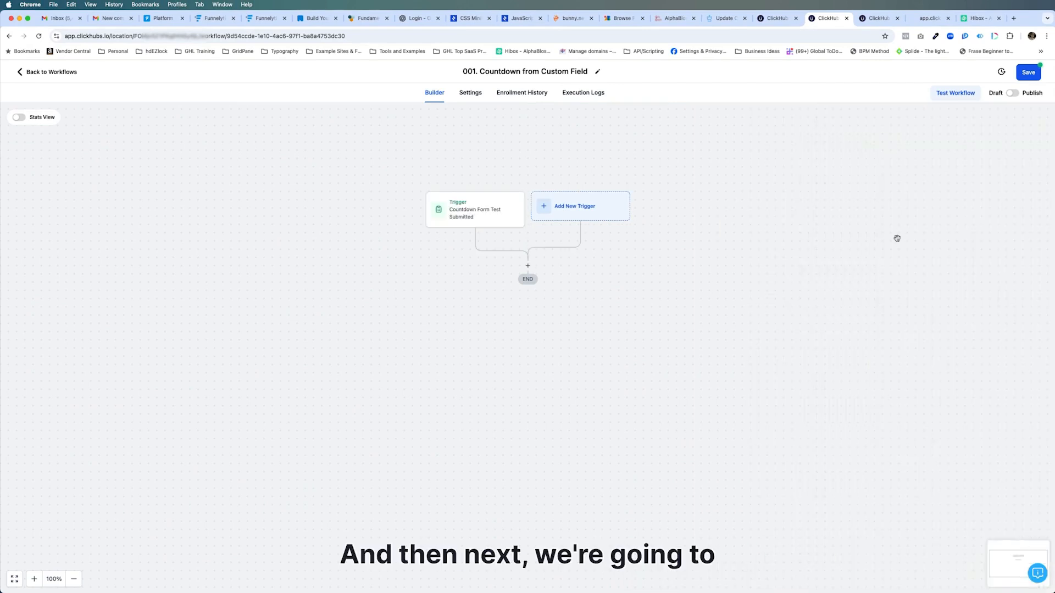
Add a Math Operation action after the trigger and base it on the custom value "Test Values - Countdown Timer"
click(528, 267)
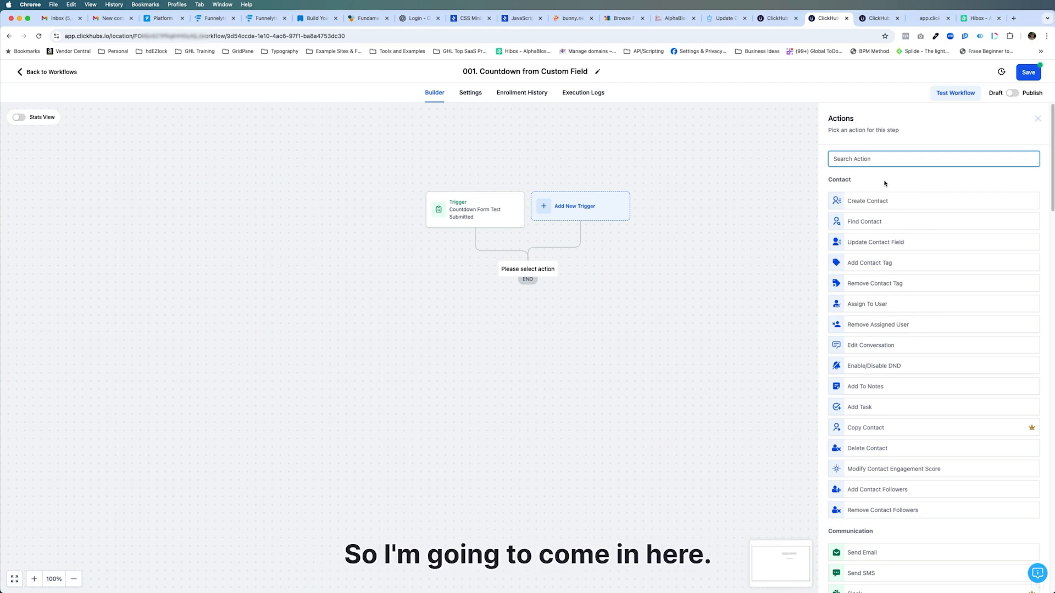
text(mat)
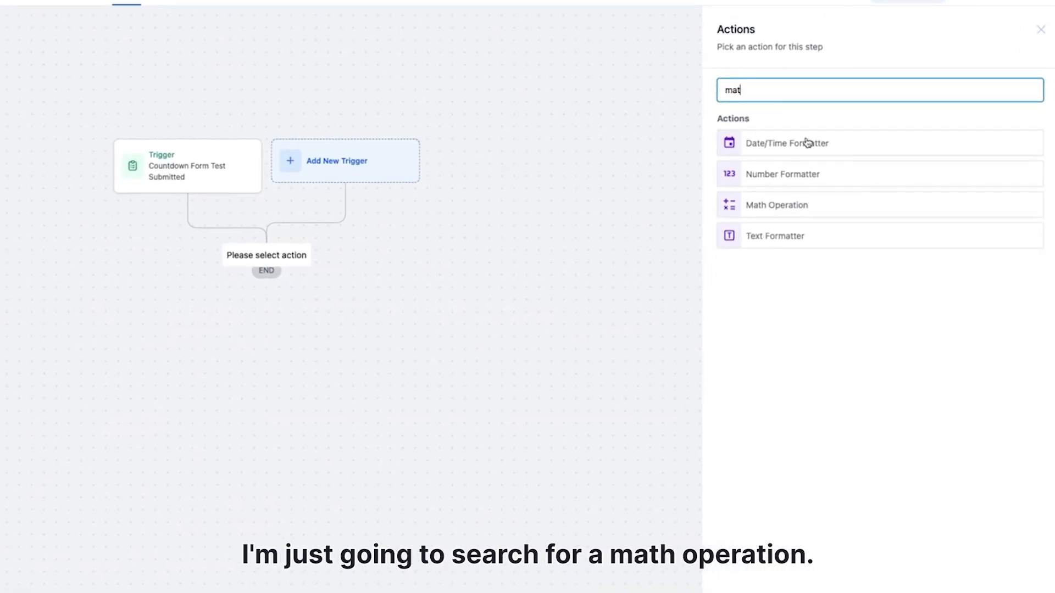
click(776, 208)
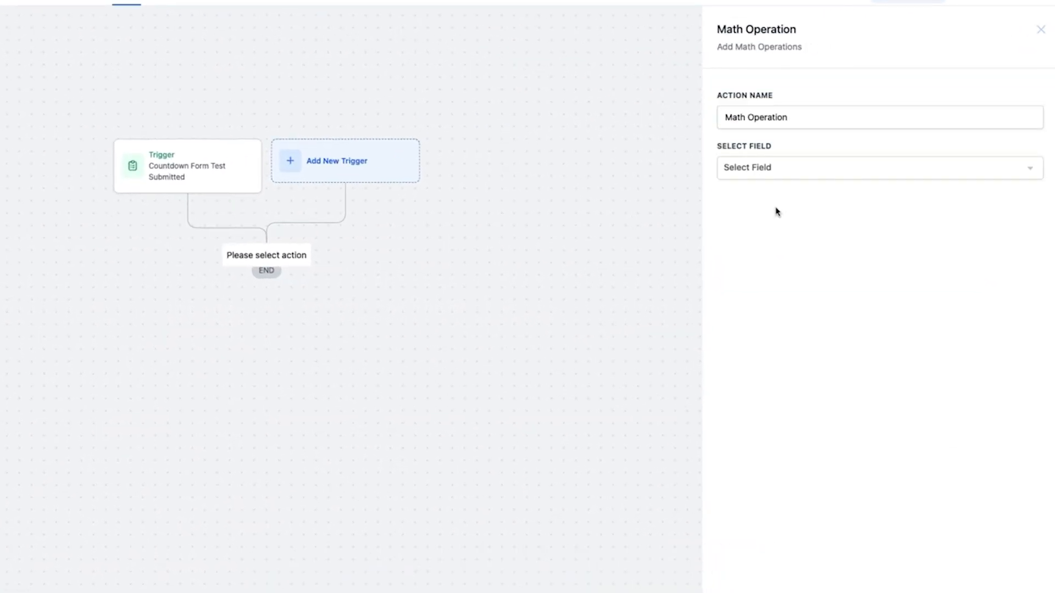
click(761, 174)
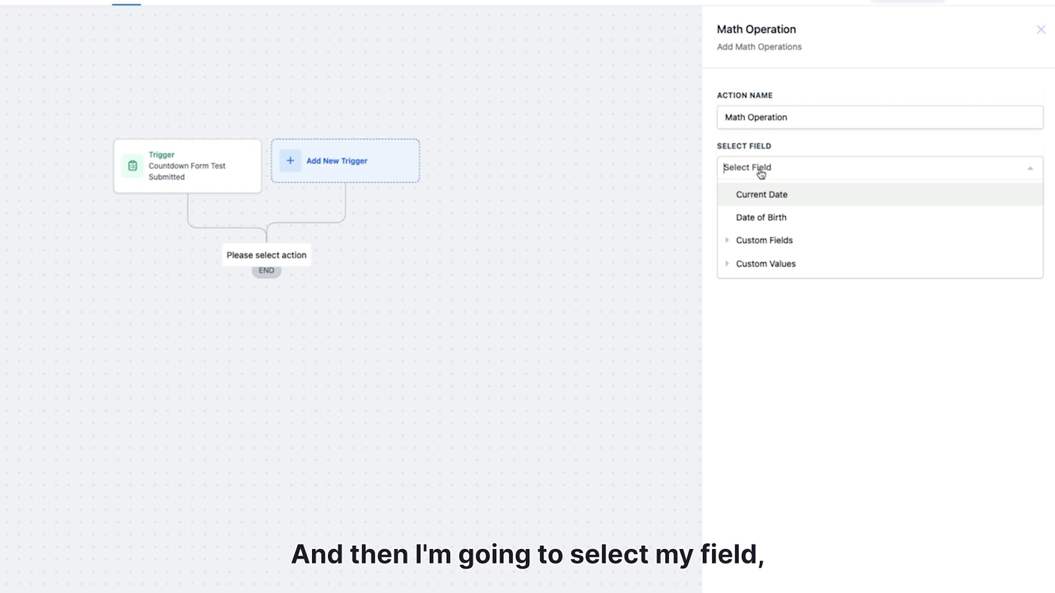
click(771, 264)
scroll(842, 339, down, 2)
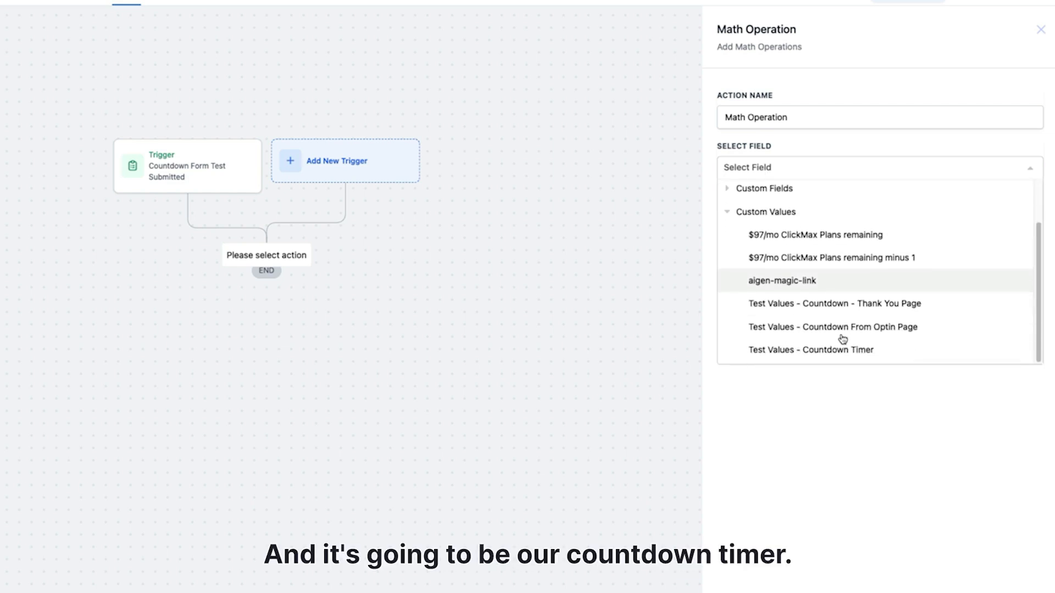
click(836, 356)
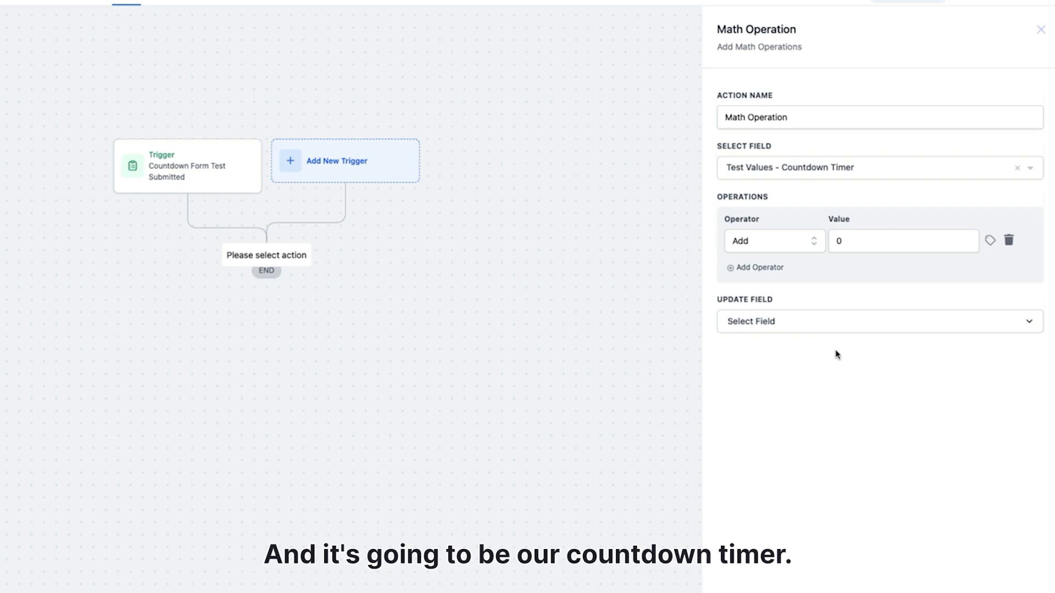
Make the math operation subtract 1 and write the result to the Countdown Timer custom field, saving the action
click(814, 244)
click(765, 333)
click(847, 244)
drag(848, 245, 824, 245)
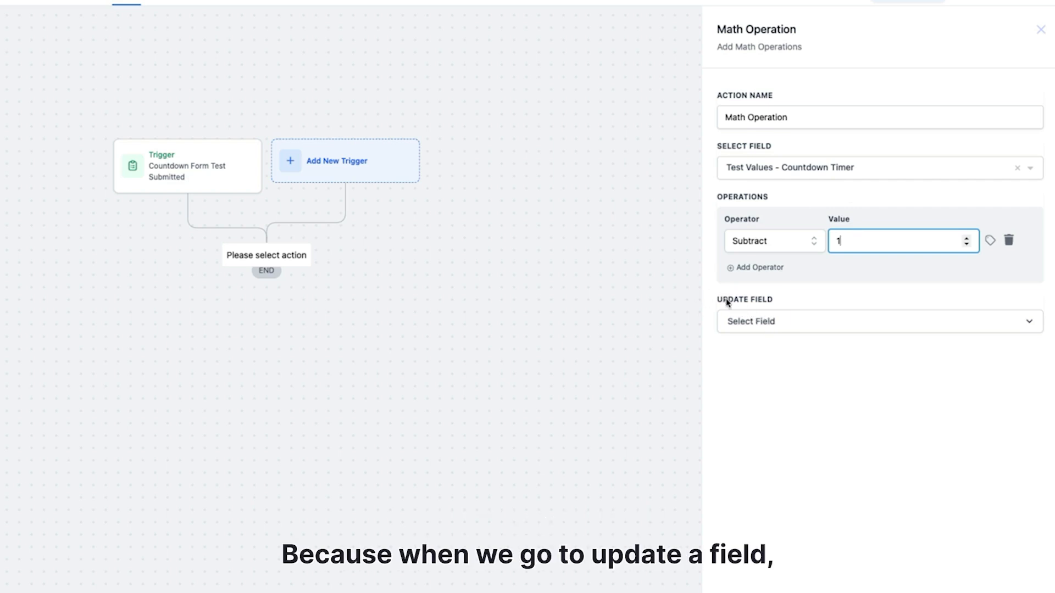
click(757, 327)
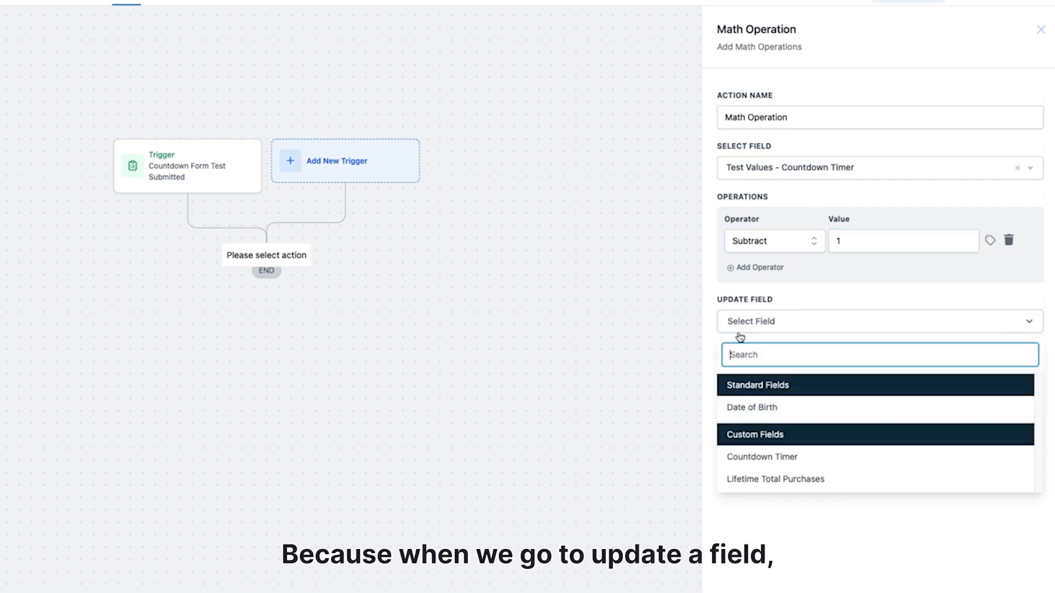
click(766, 459)
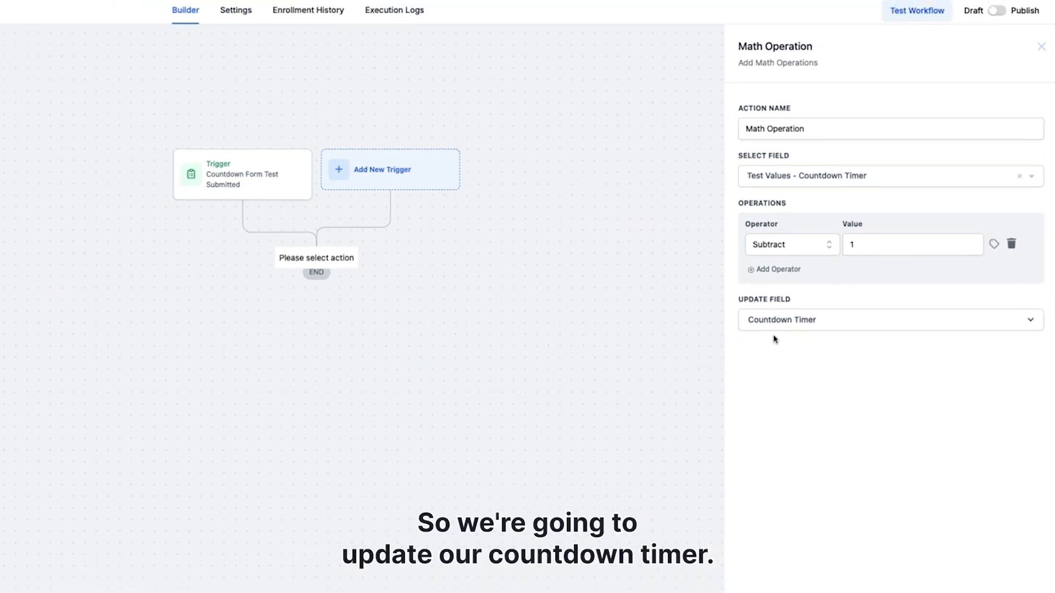
click(1017, 578)
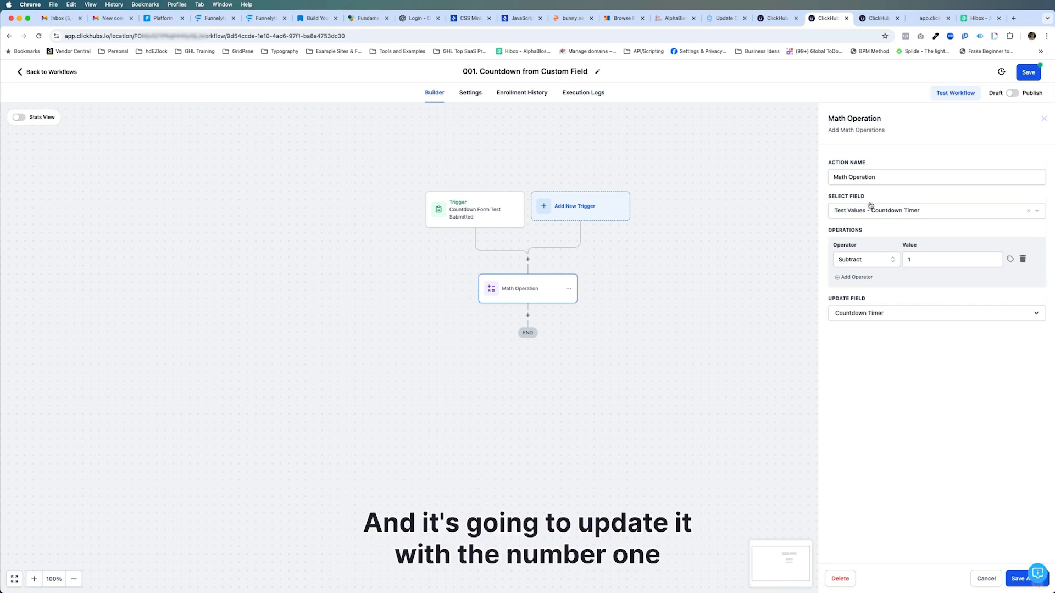
click(983, 578)
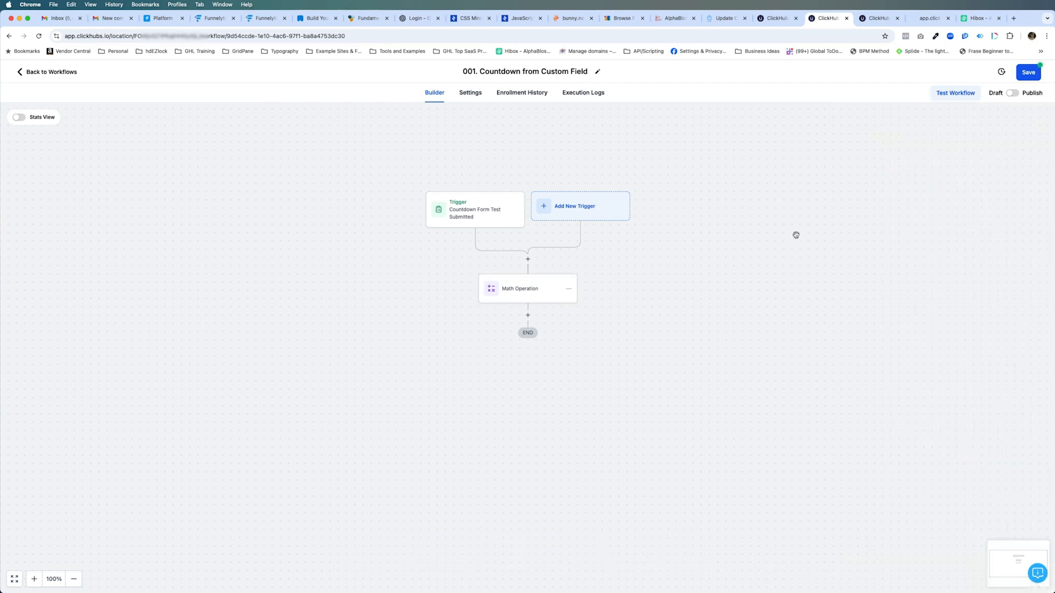
Add an Update Custom Value action below the Math Operation and target the custom value "Test Values.Countdown Timer"
click(527, 316)
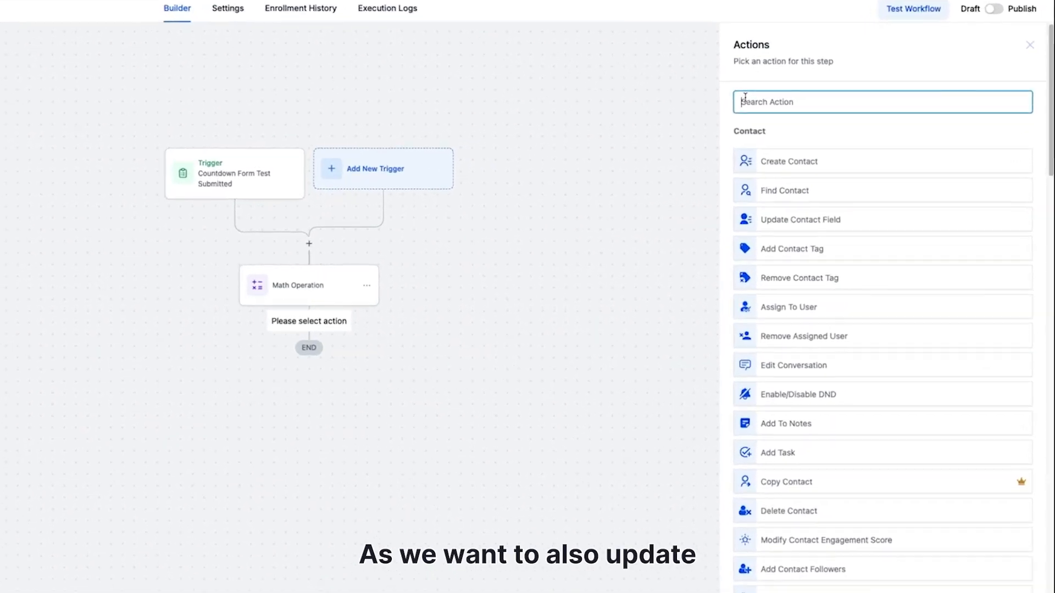
text(up)
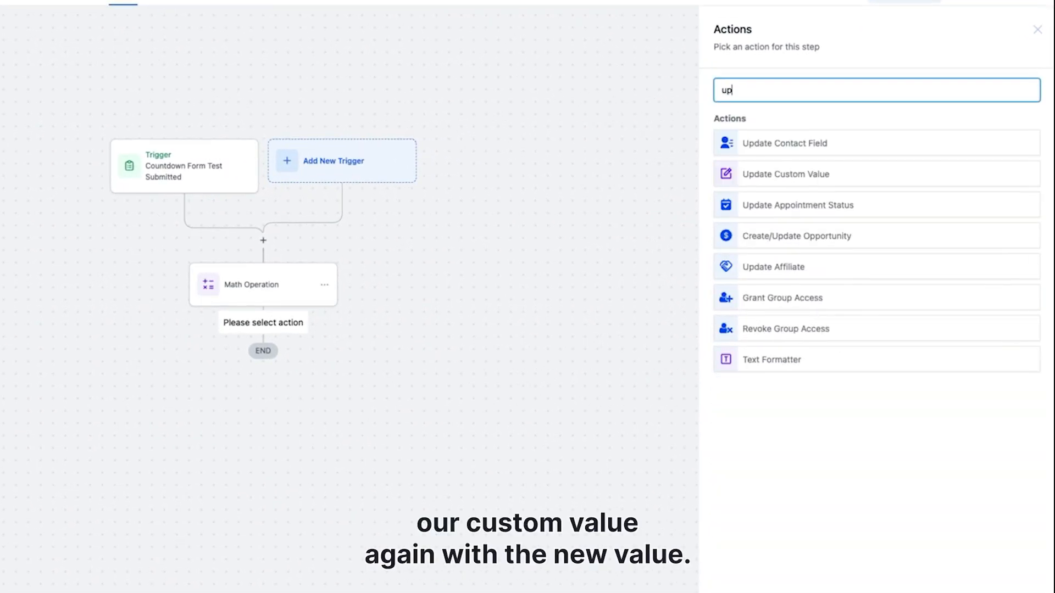
click(793, 174)
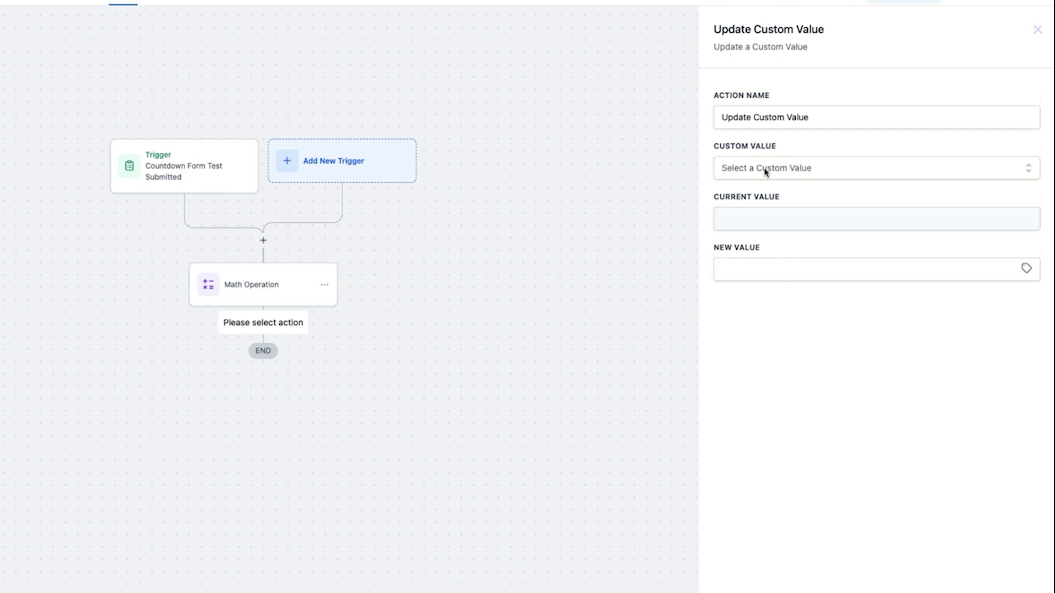
click(766, 169)
scroll(807, 324, down, 5)
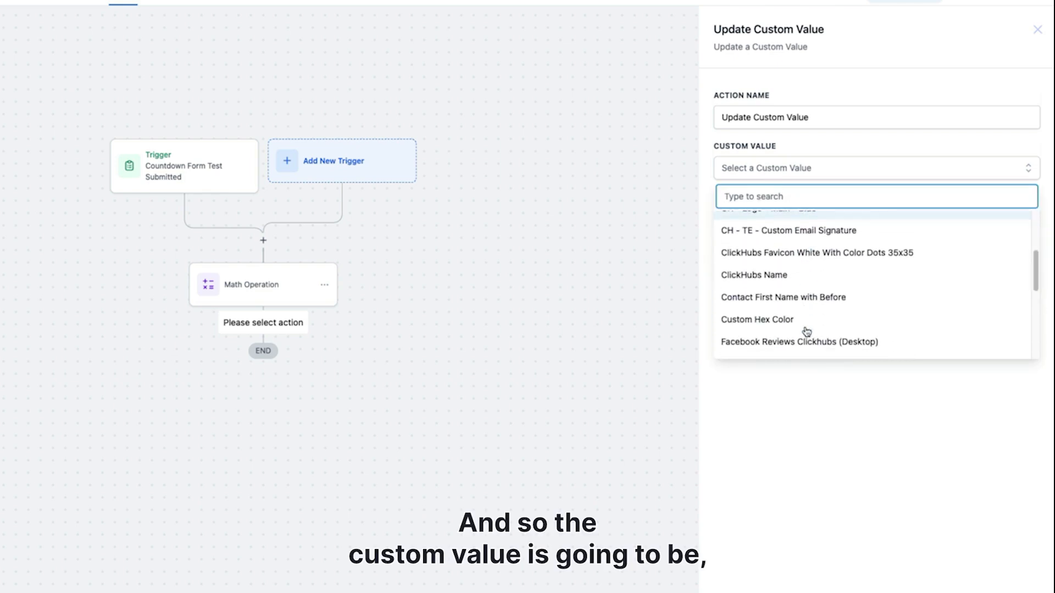
scroll(806, 331, down, 3)
click(821, 198)
text(cou)
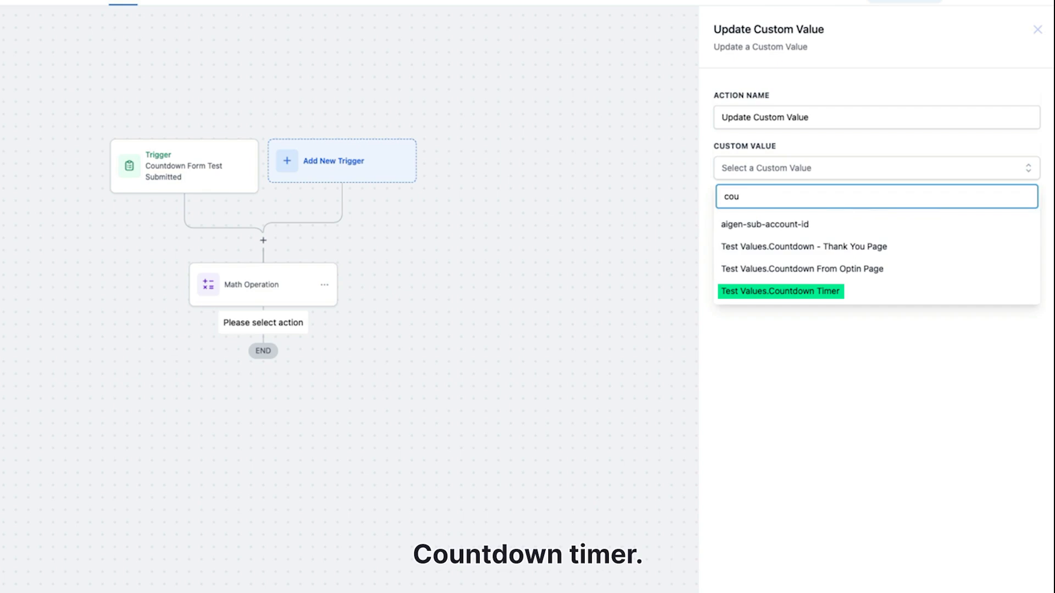
click(739, 290)
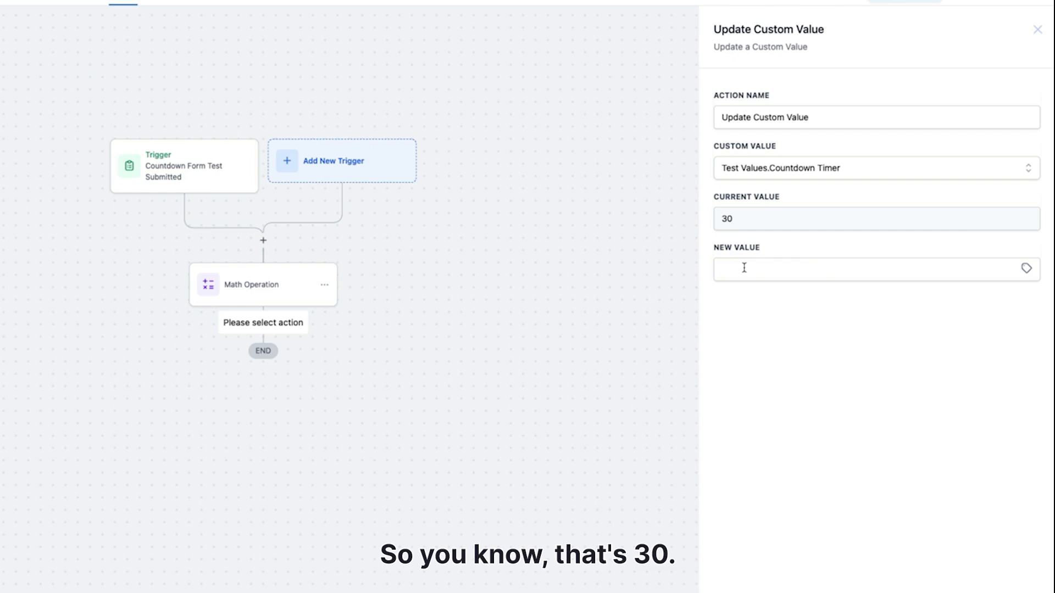
Set the action's new value to the contact's Countdown Timer custom field, {{contact.countdown_timer}}, and save the action and the workflow
click(1024, 270)
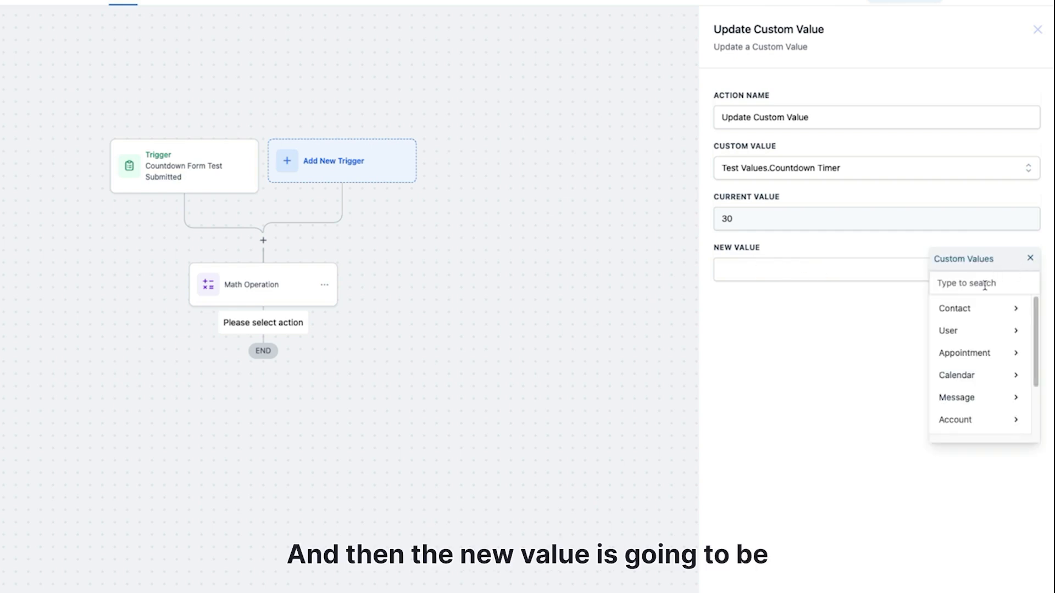
scroll(977, 420, down, 3)
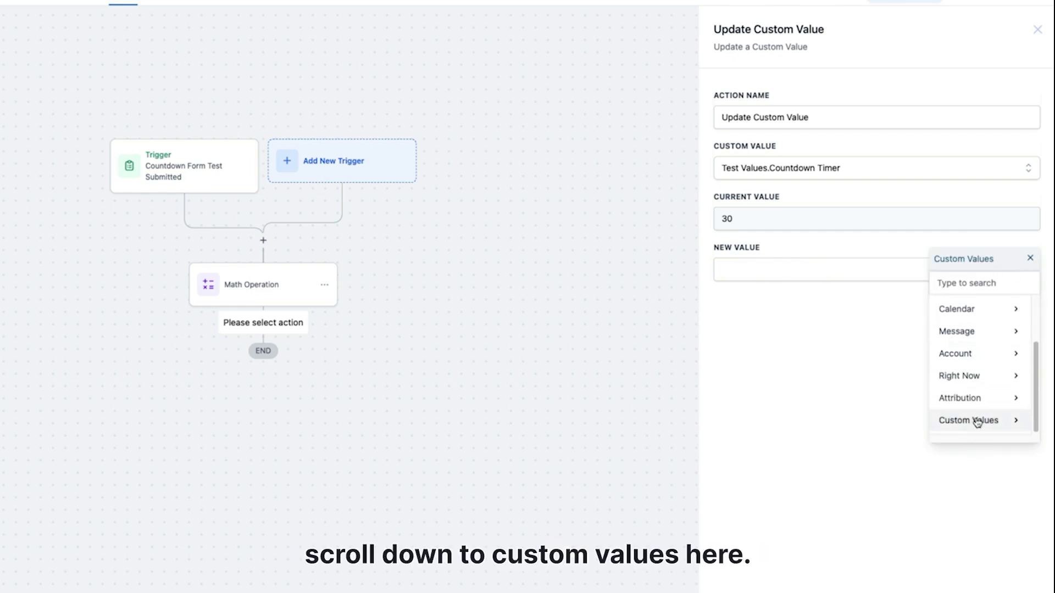
click(977, 421)
scroll(939, 374, down, 3)
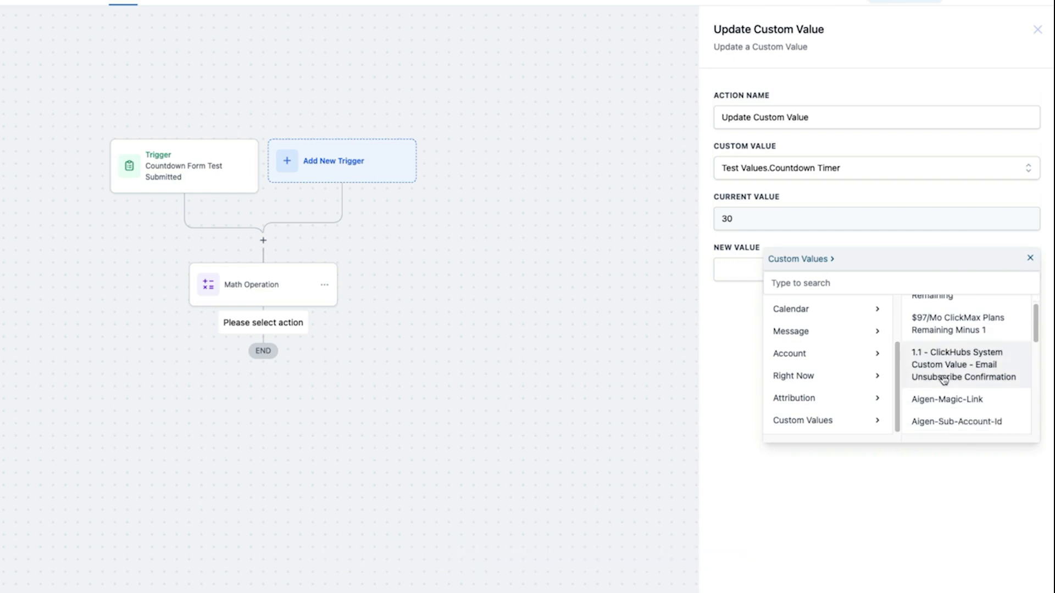
scroll(943, 379, down, 5)
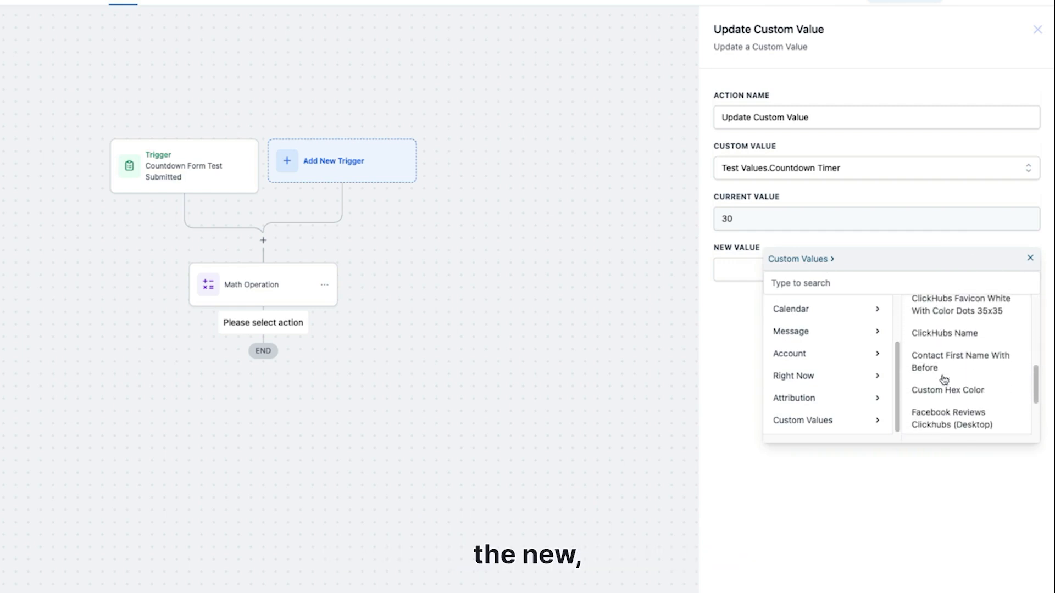
click(900, 283)
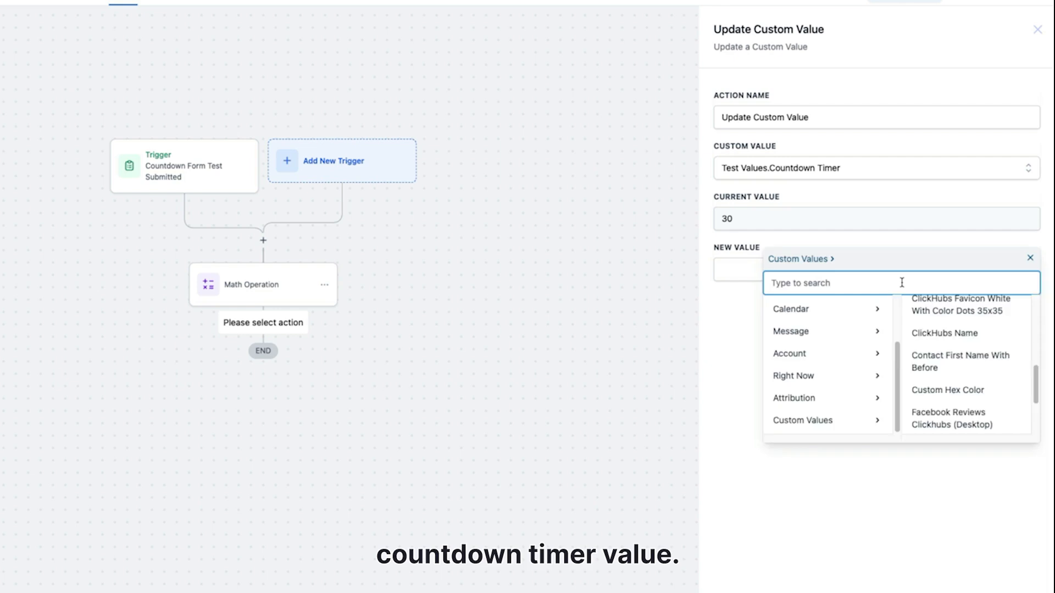
text(count)
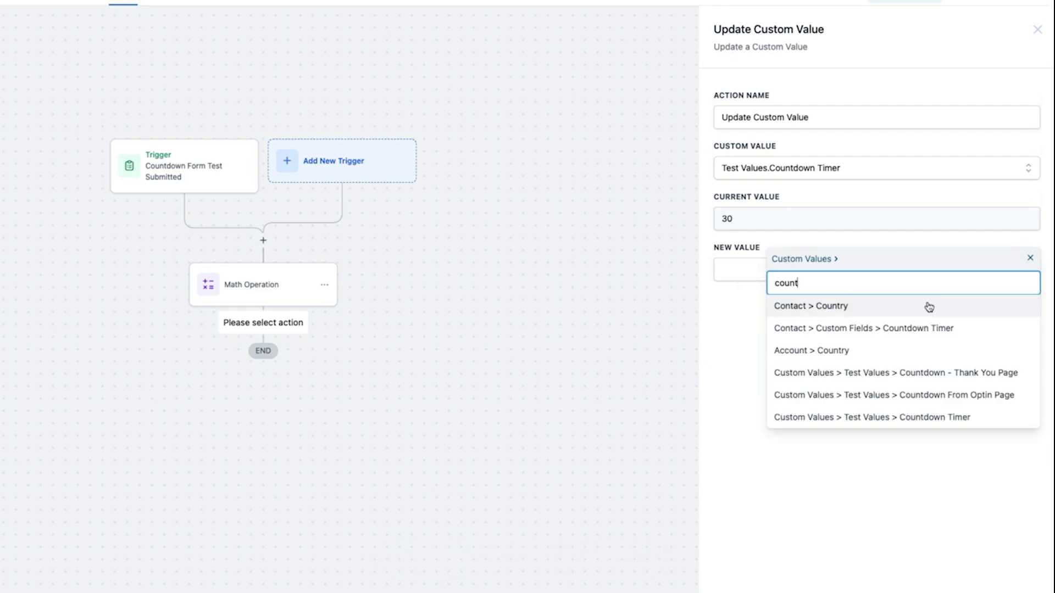
click(914, 330)
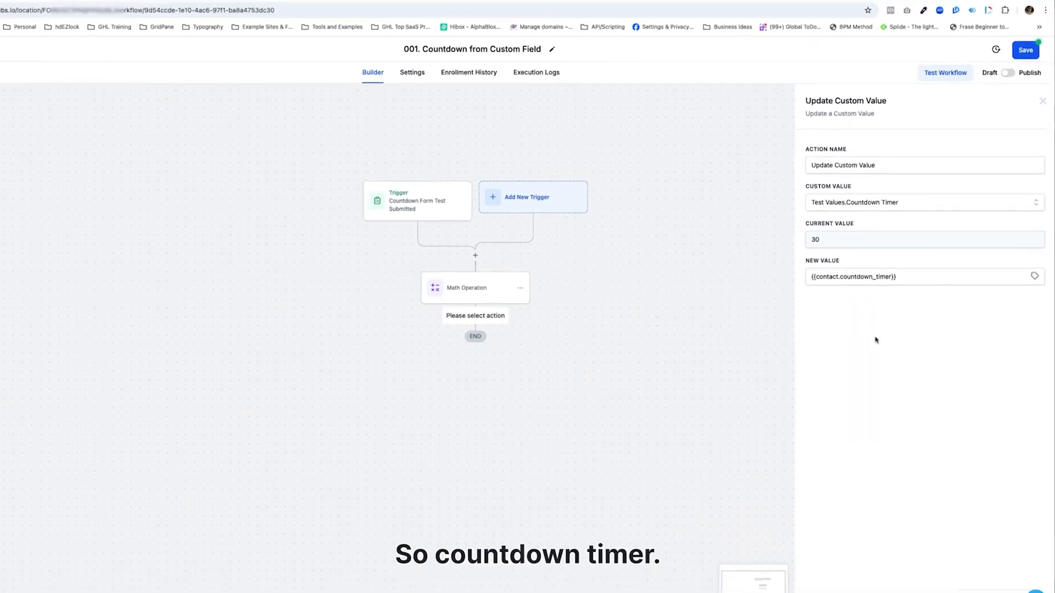
click(1029, 574)
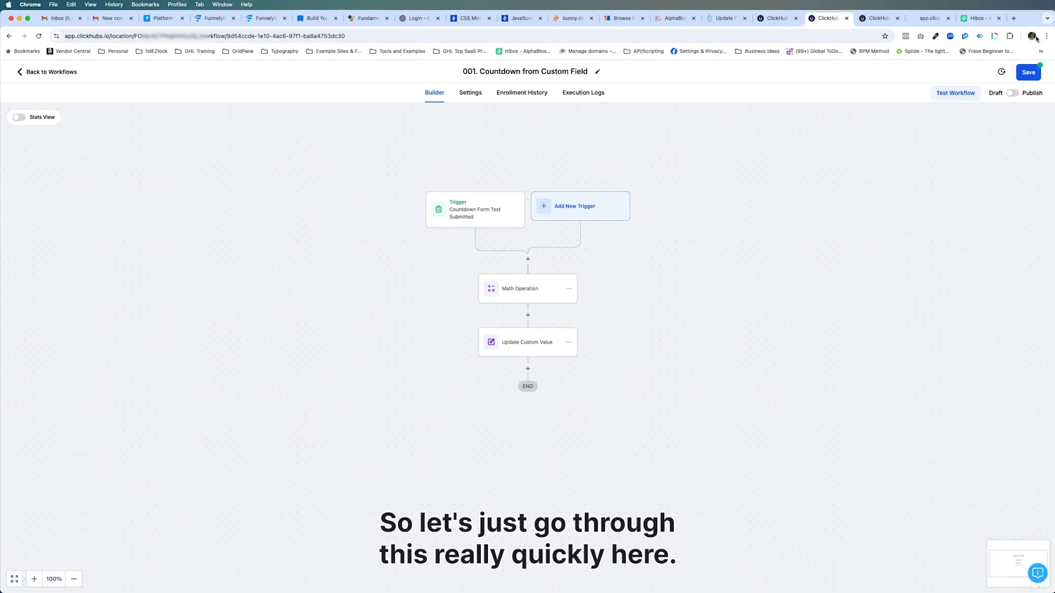
click(1032, 74)
Review the settings of the form trigger, the Math Operation and the Update Custom Value action, closing them without changes
click(440, 213)
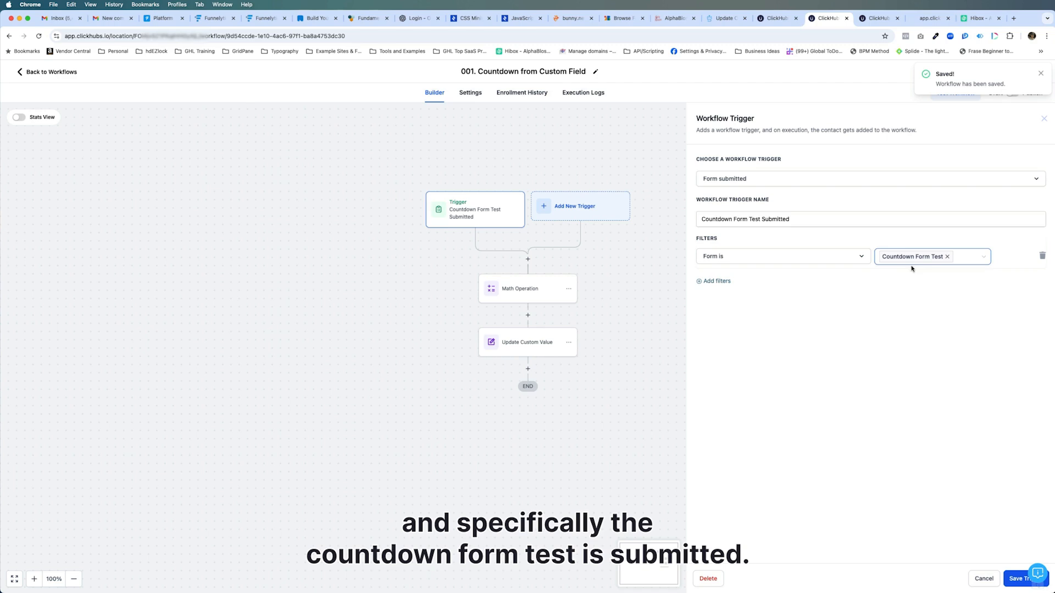
click(525, 291)
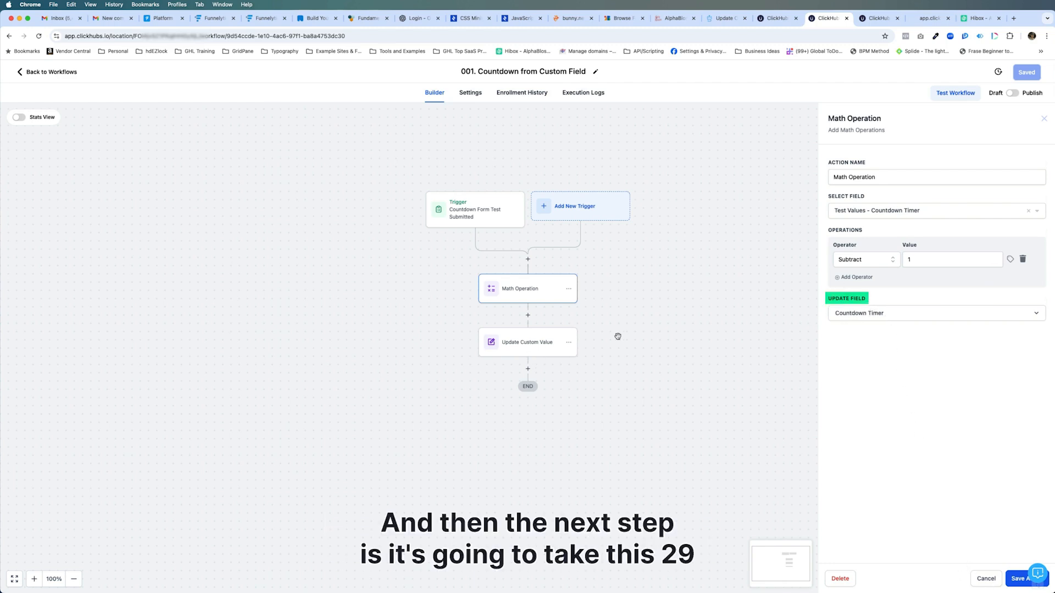
click(537, 346)
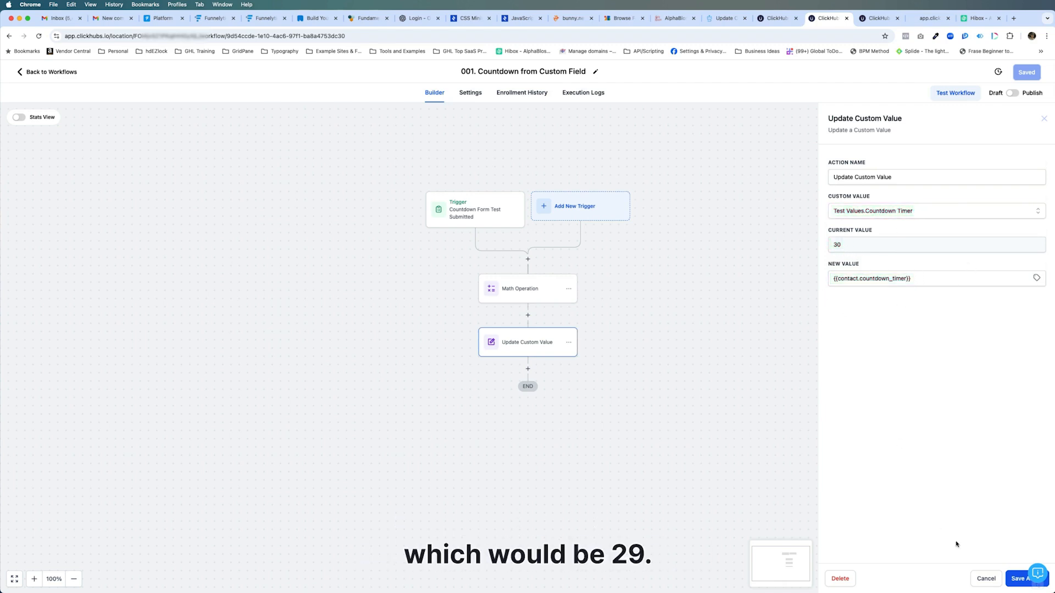
click(986, 578)
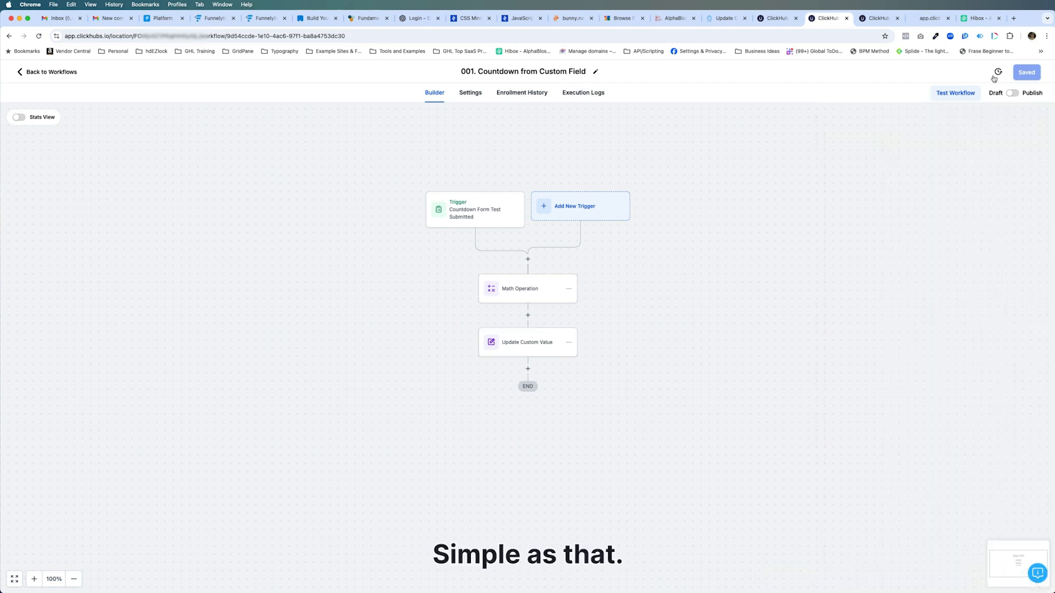
Set the workflow "001. Countdown from Custom Field" to Publish and save it
click(1012, 94)
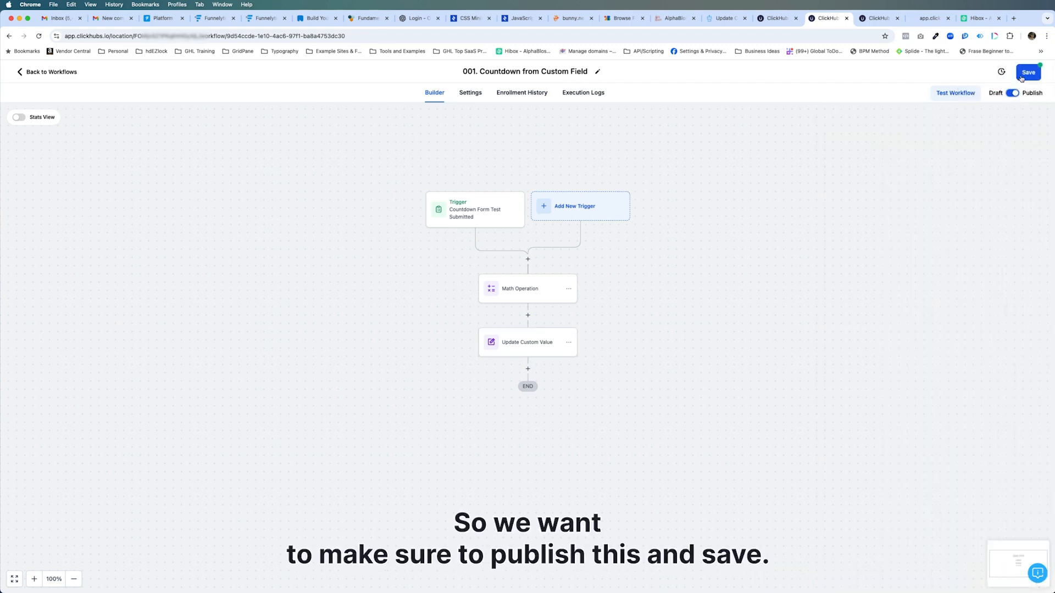
click(1023, 76)
Hard-refresh the opt-in page preview and submit its form with the contact's full name and e-mail
click(930, 18)
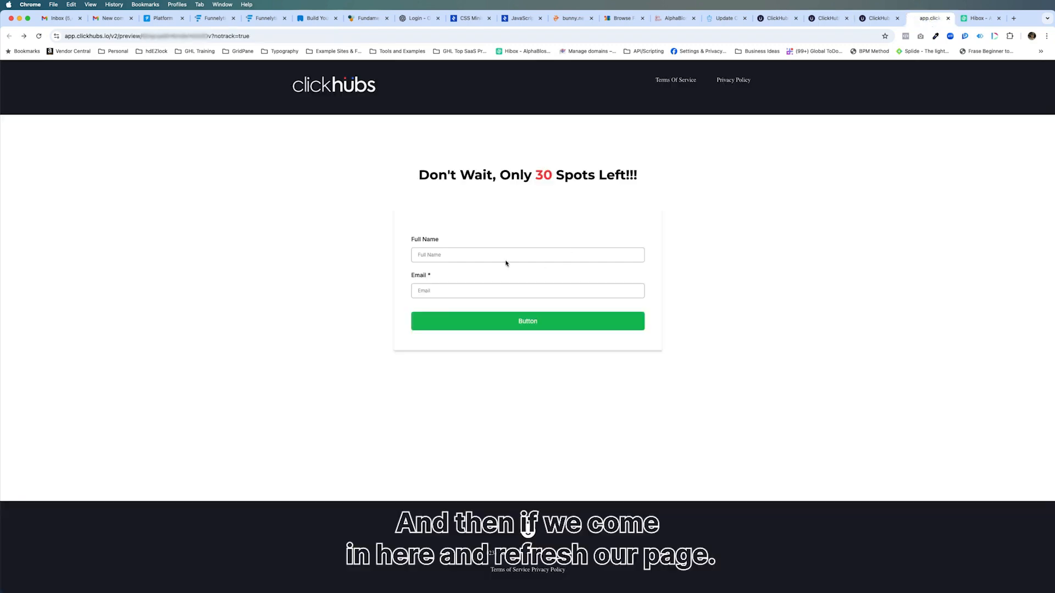
key(super+shift+r)
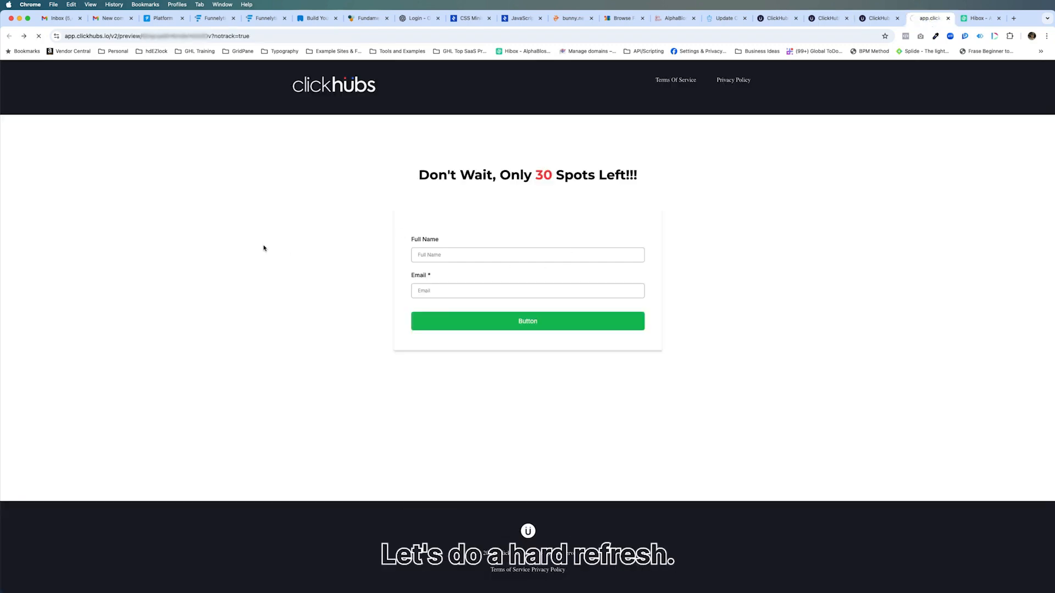
click(419, 255)
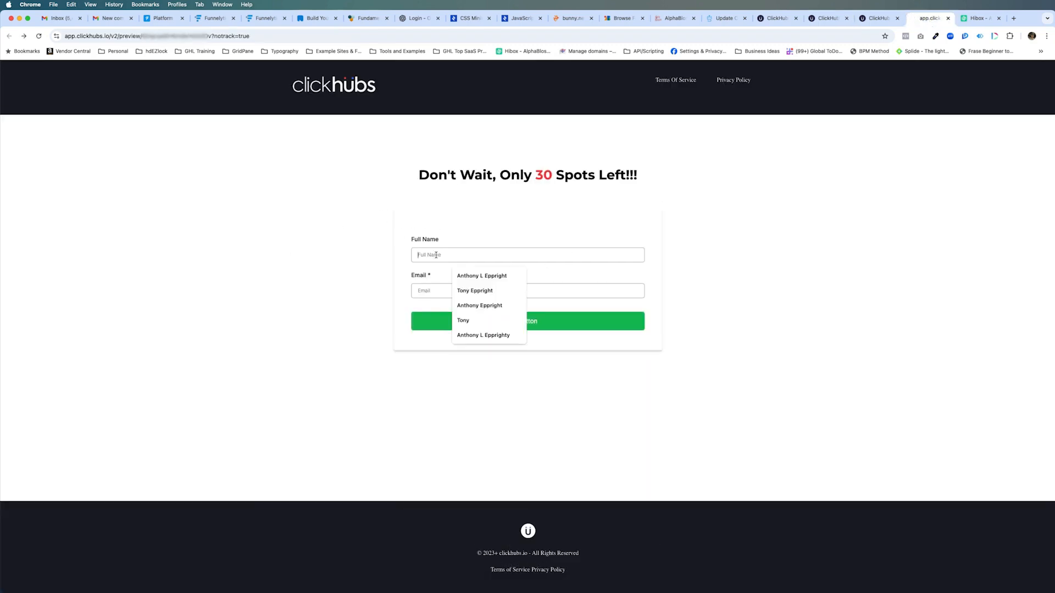
click(475, 274)
click(488, 289)
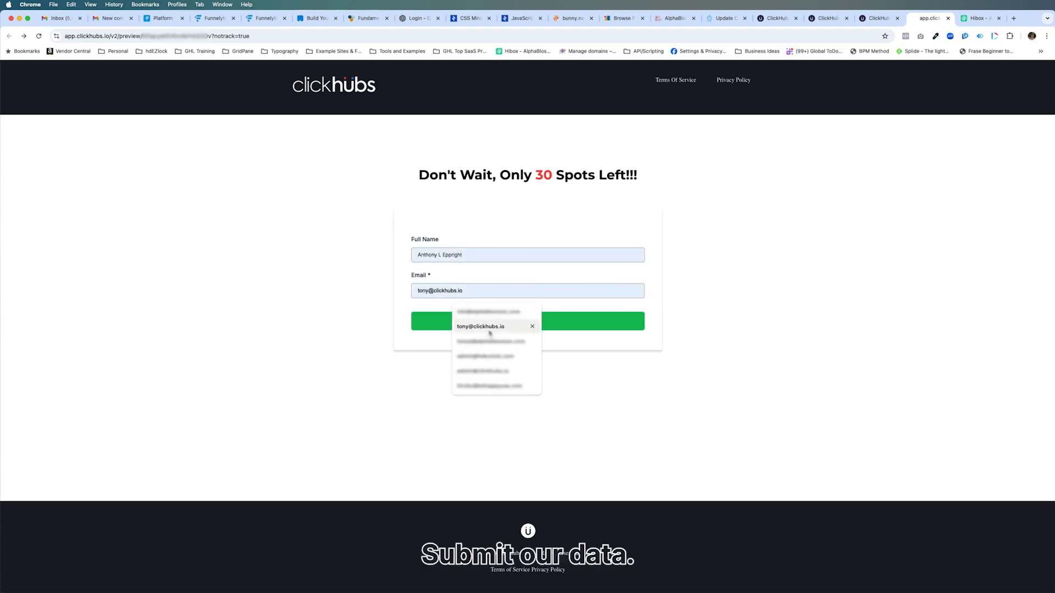
click(527, 329)
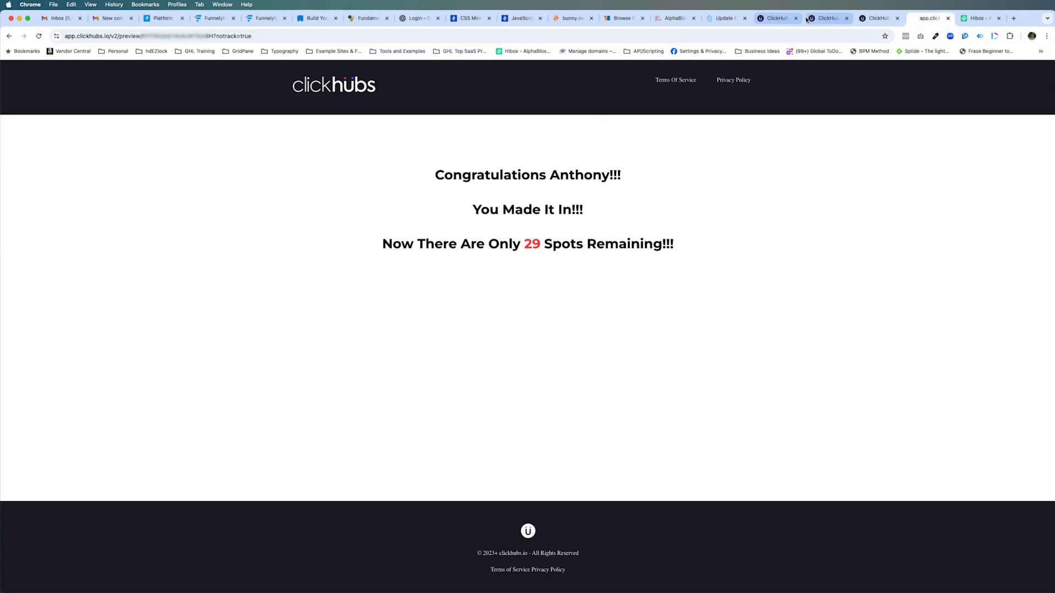
click(807, 18)
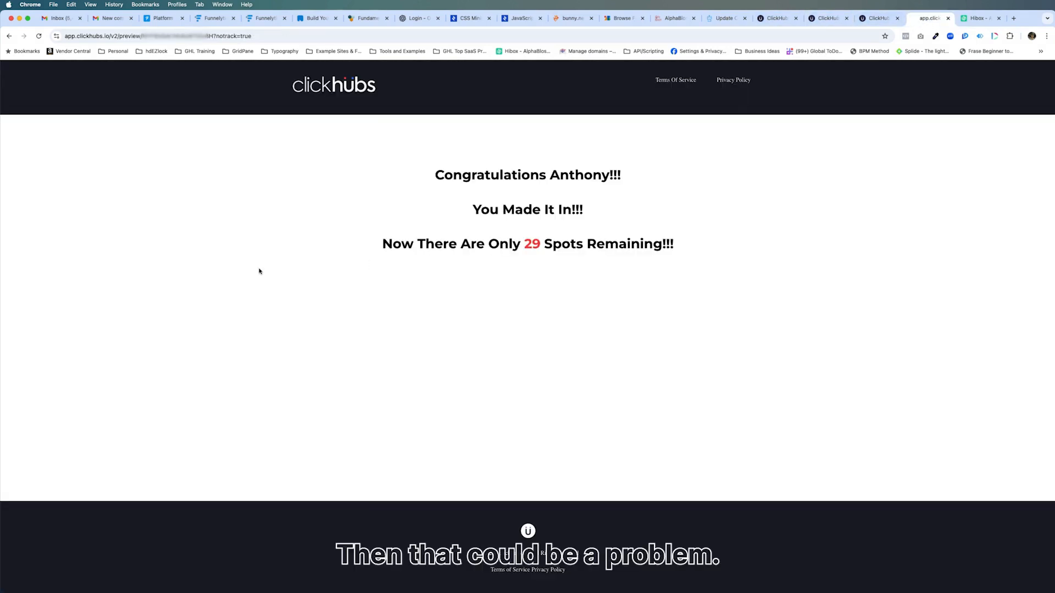
Return to the opt-in preview, submit the form again with the same contact details, and reload the thank-you page to check the count
click(8, 36)
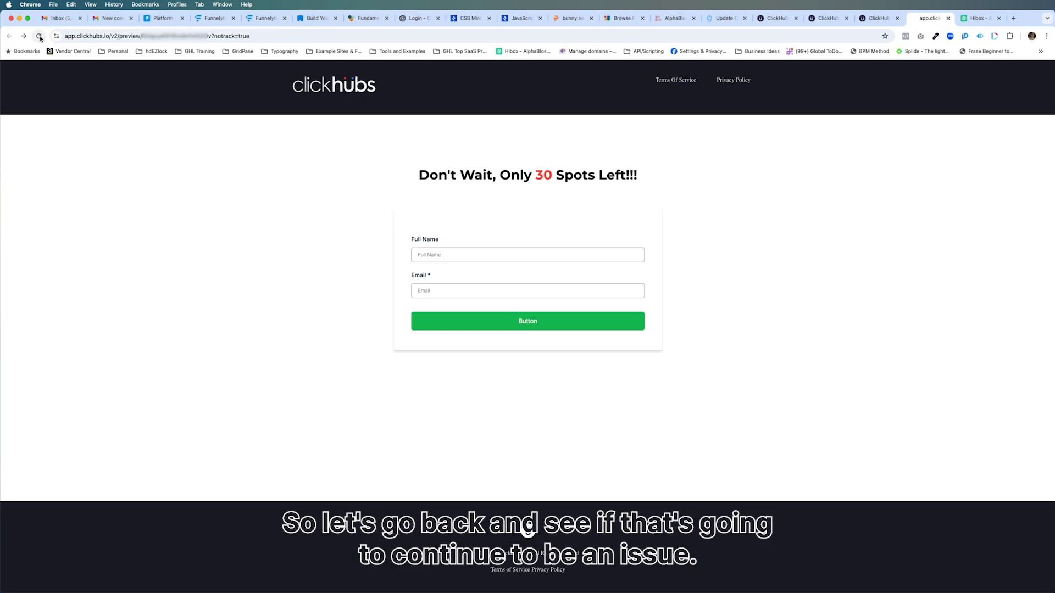
click(431, 254)
click(488, 274)
click(489, 291)
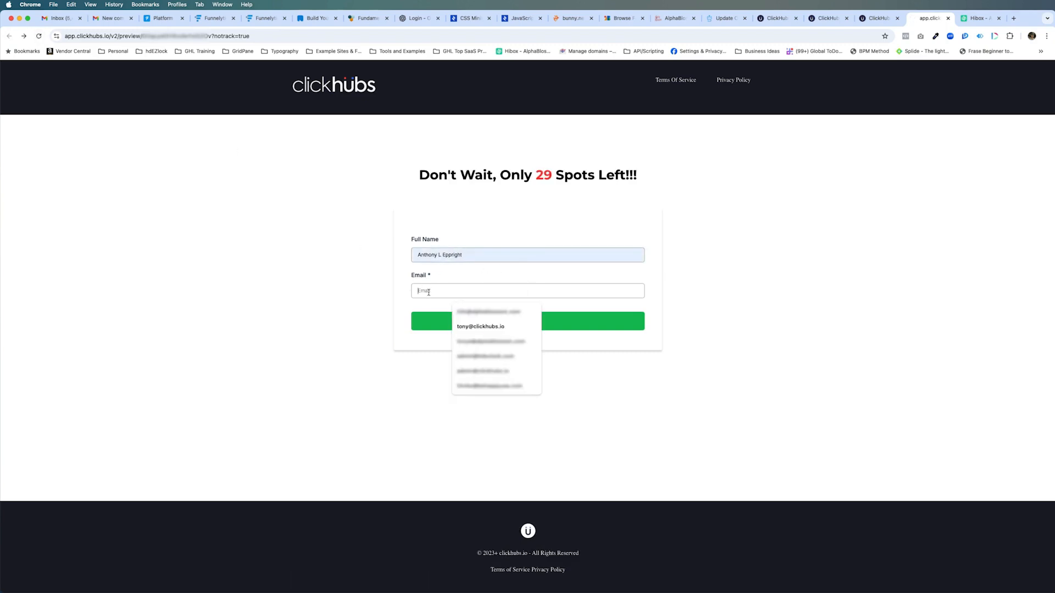
click(499, 329)
click(530, 322)
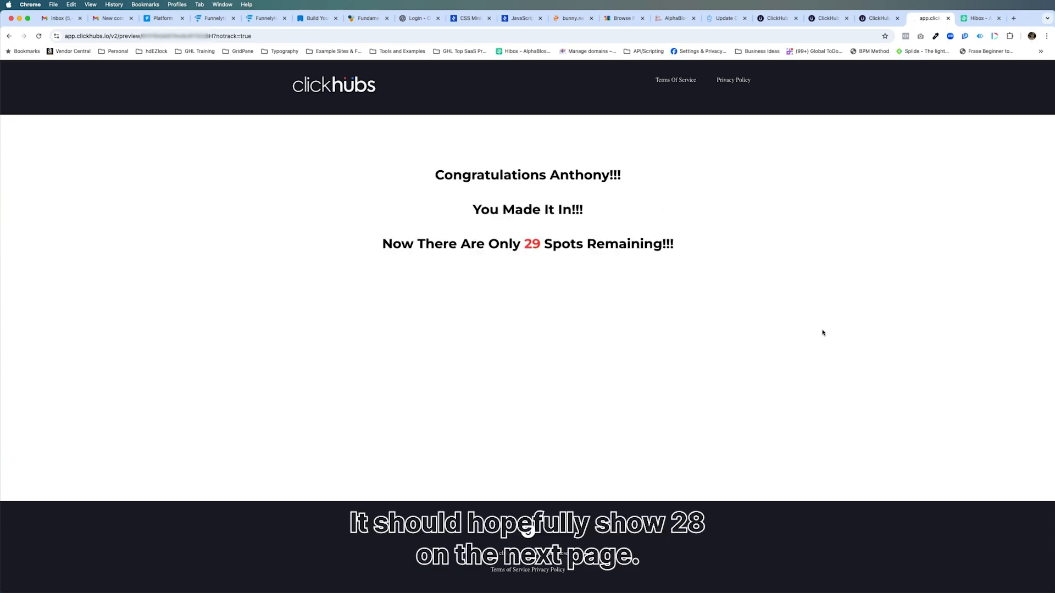
click(39, 36)
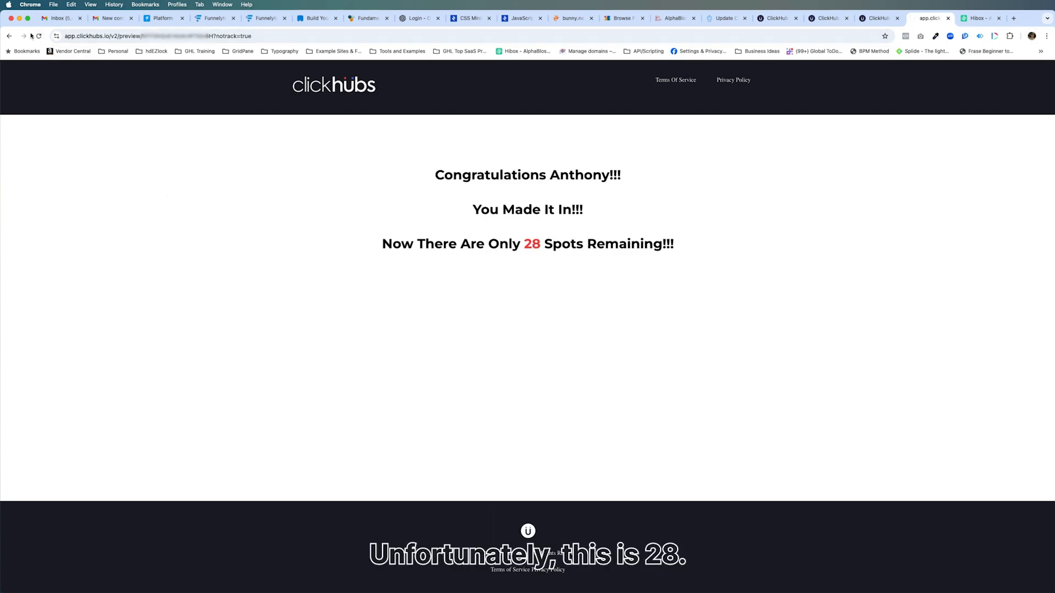
click(9, 36)
Check the opt-in page, the custom values list and the workflow's Math Operation and Update Custom Value actions for missing settings
click(868, 18)
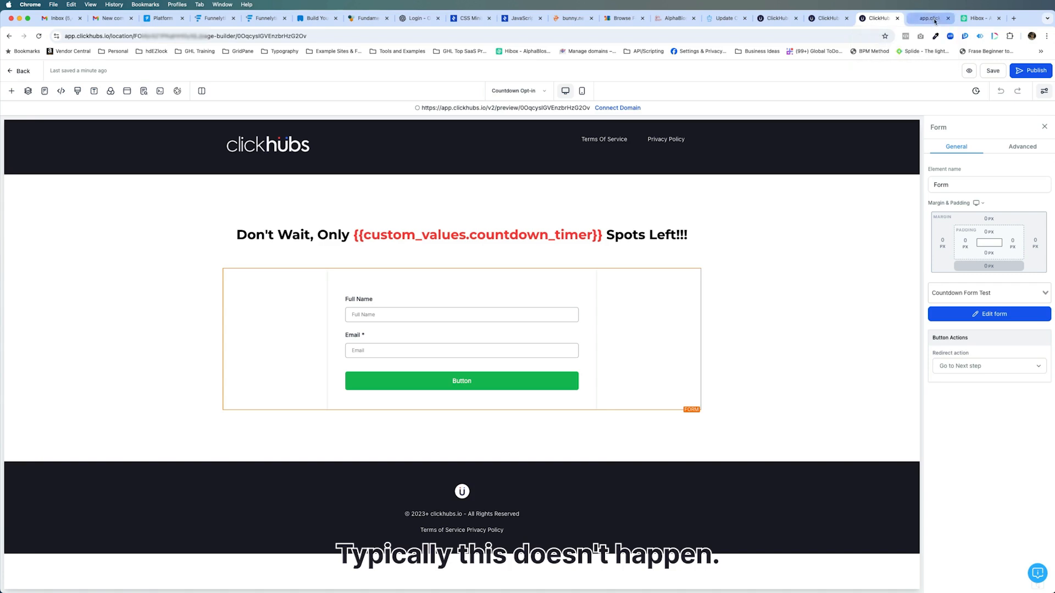
click(777, 18)
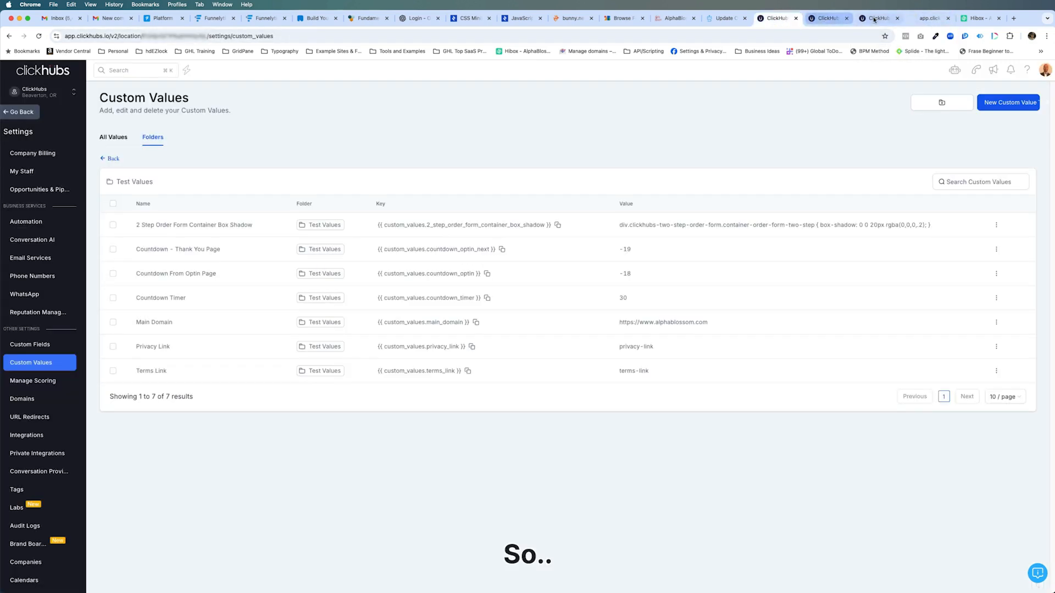
click(874, 19)
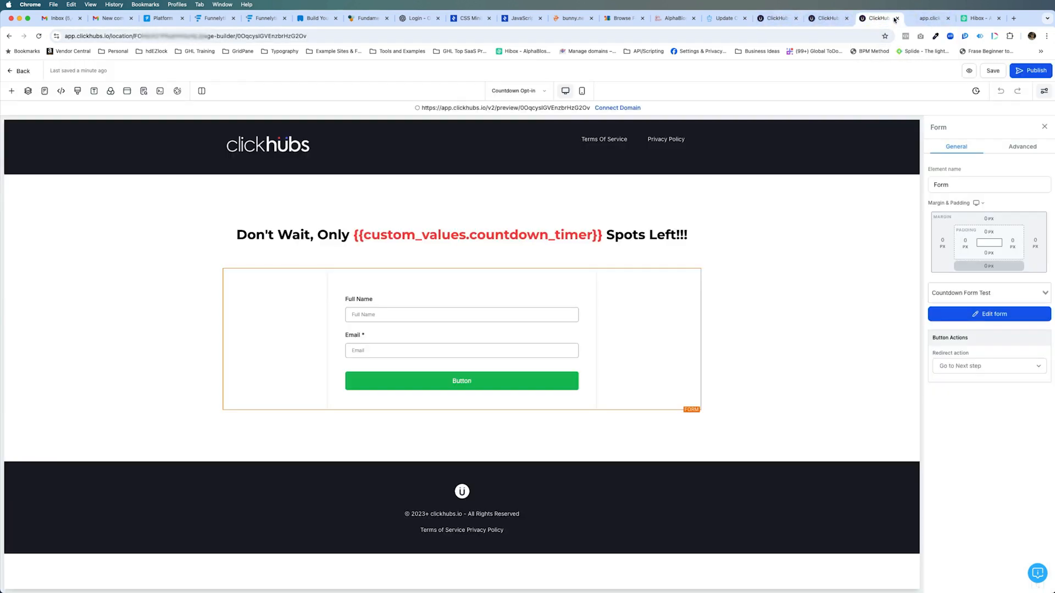
click(830, 22)
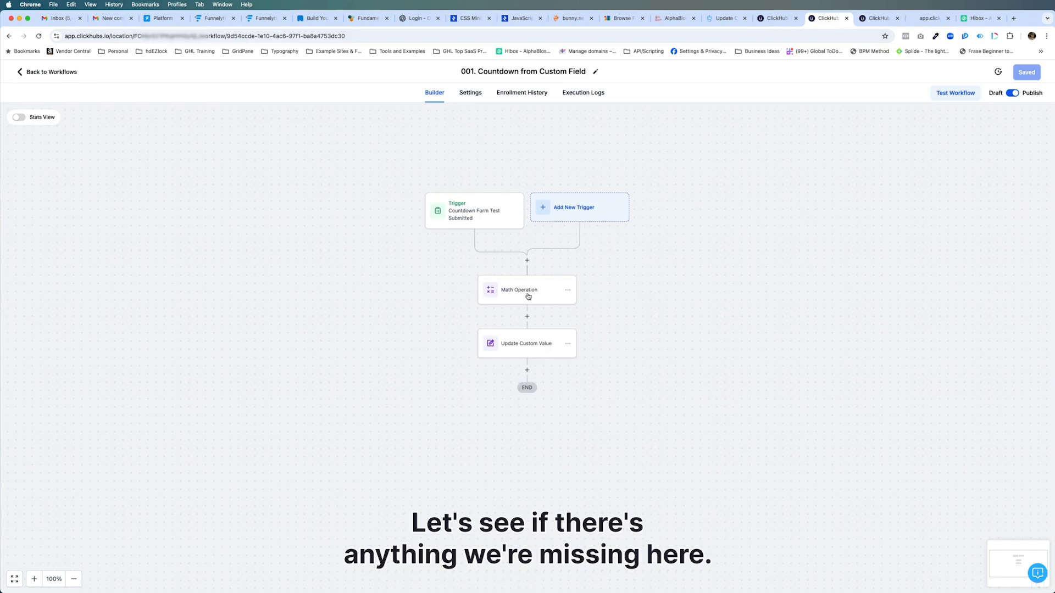
click(526, 295)
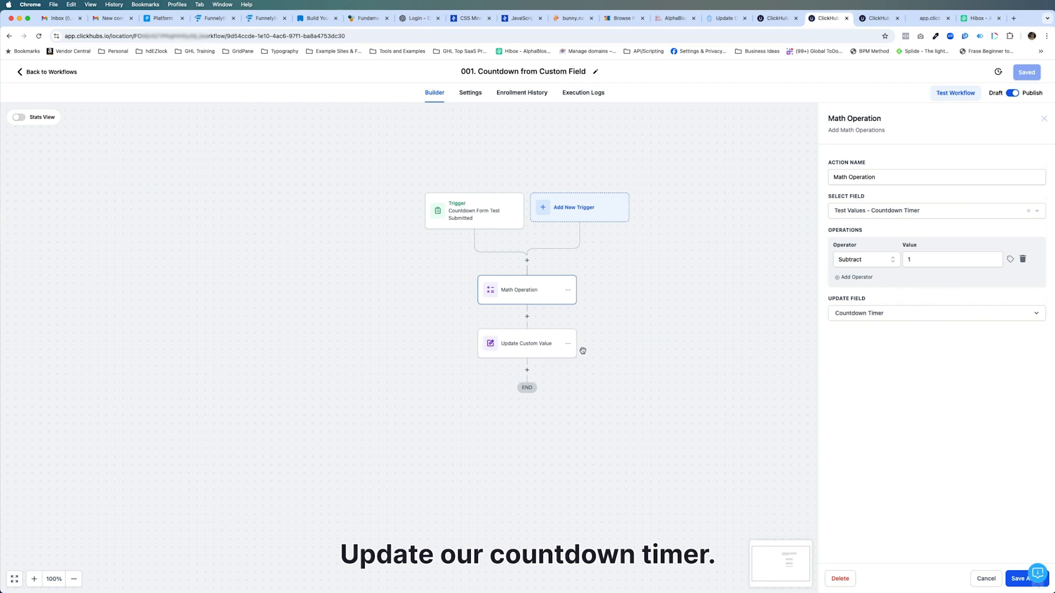
click(540, 346)
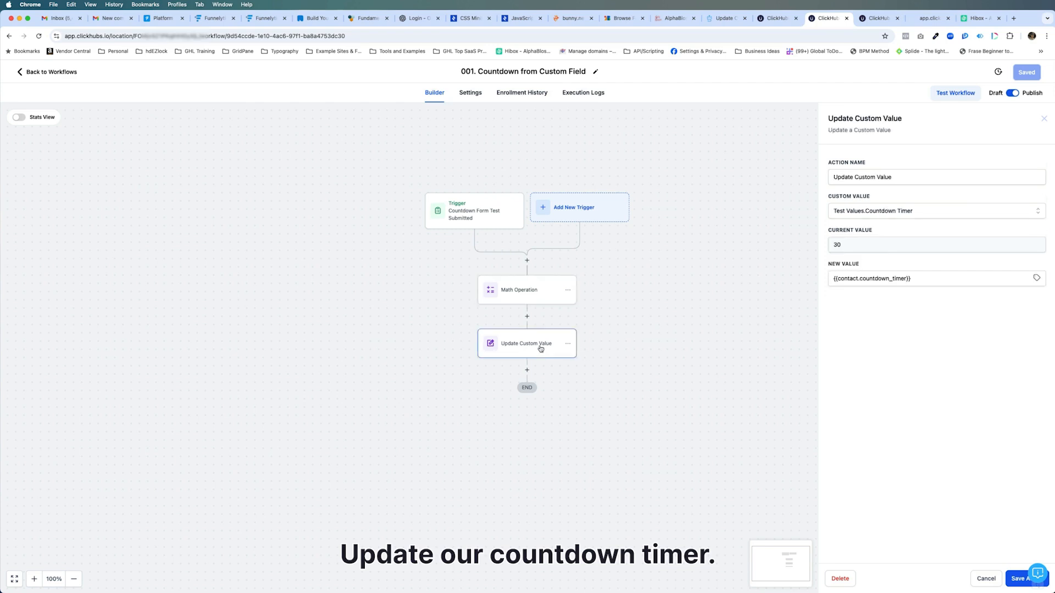
Reload the workflow to check the Update Custom Value action's current value, and refresh the opt-in preview to compare its count
click(38, 36)
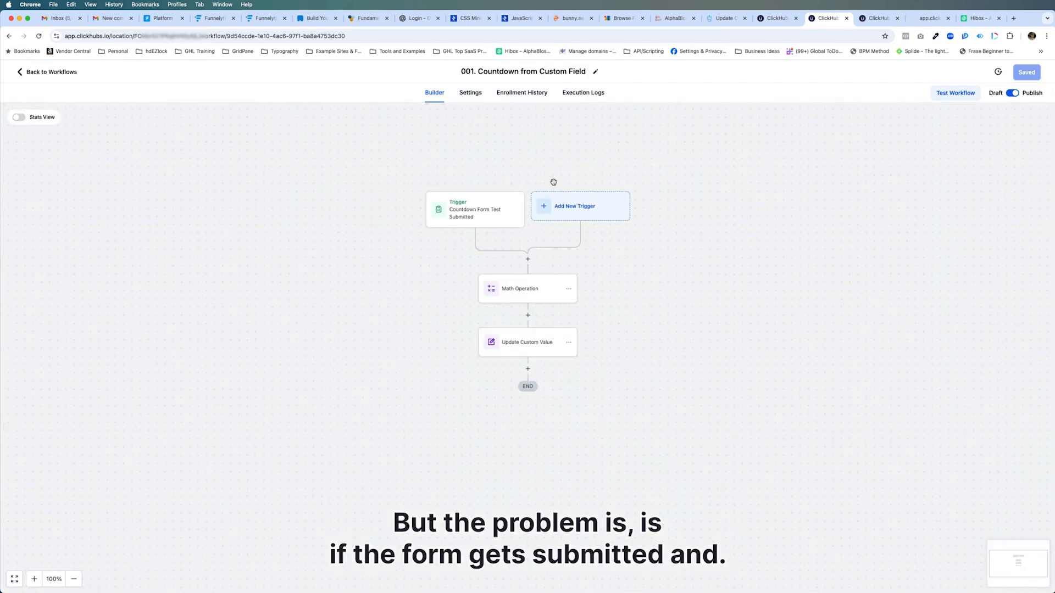
click(524, 356)
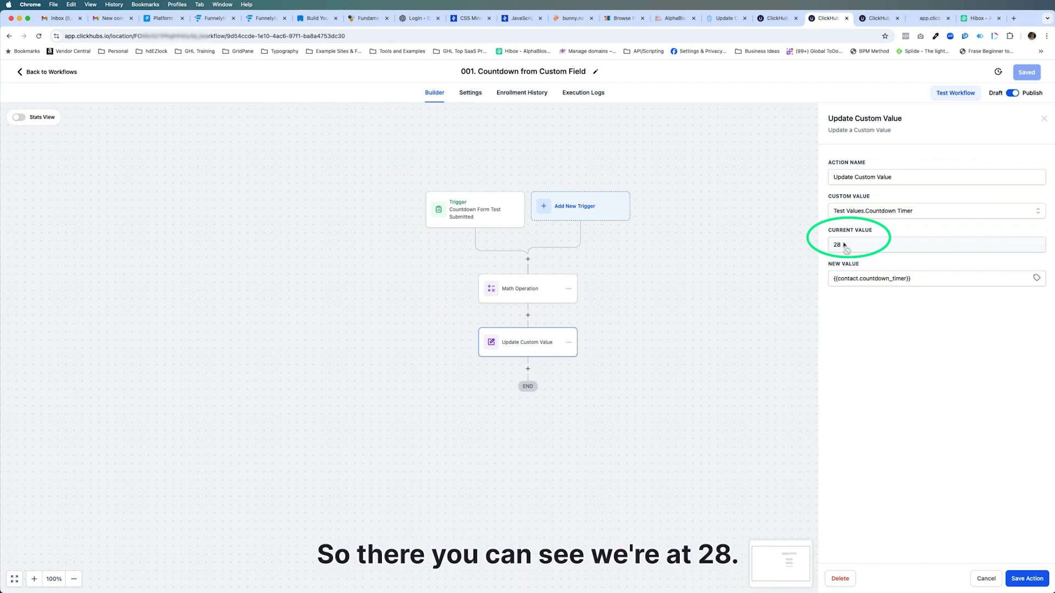
click(930, 17)
key(super+r)
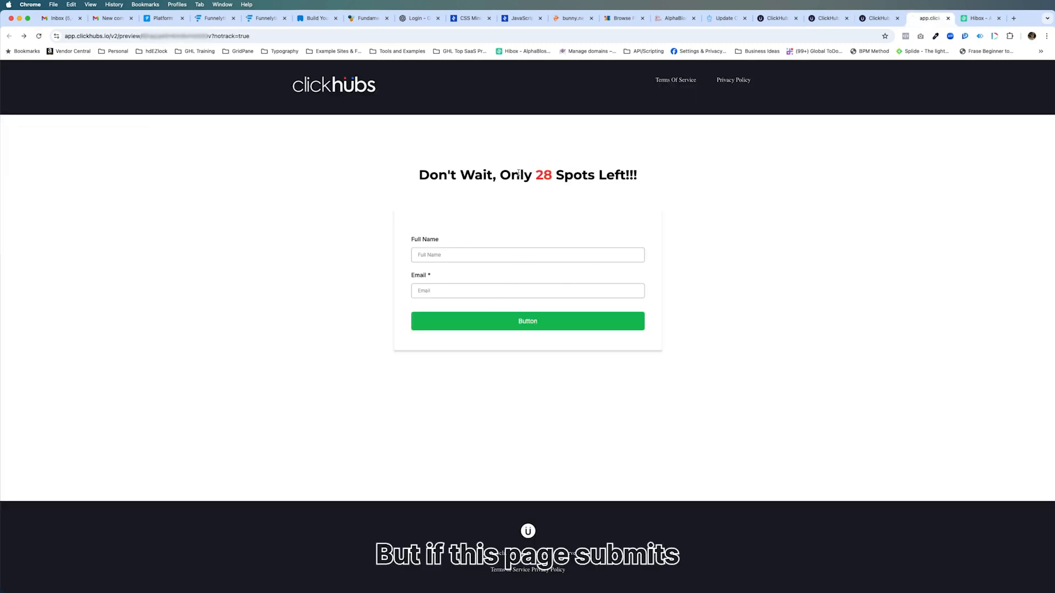
click(829, 18)
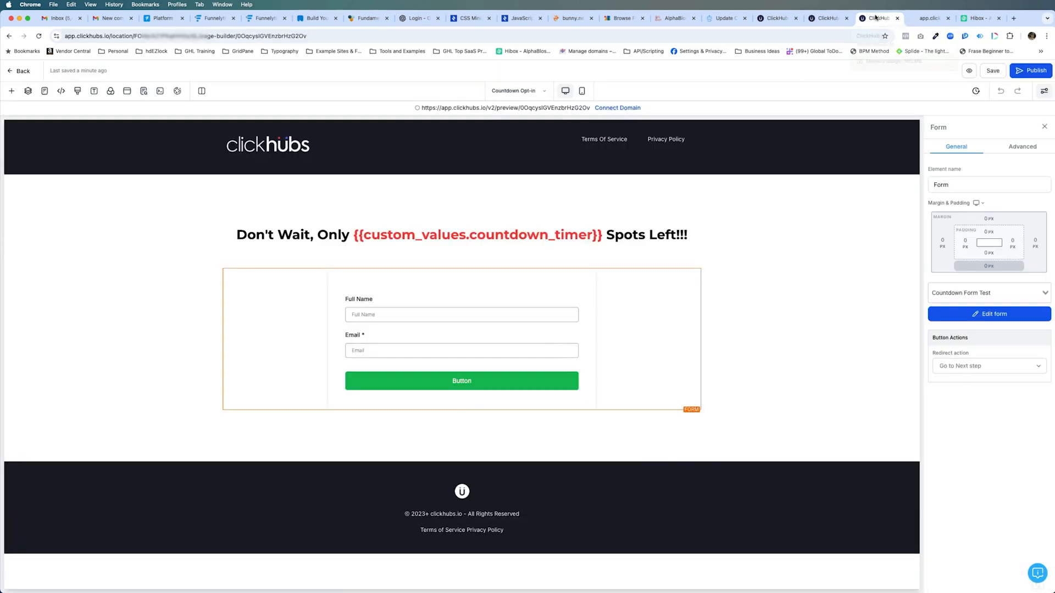
click(878, 18)
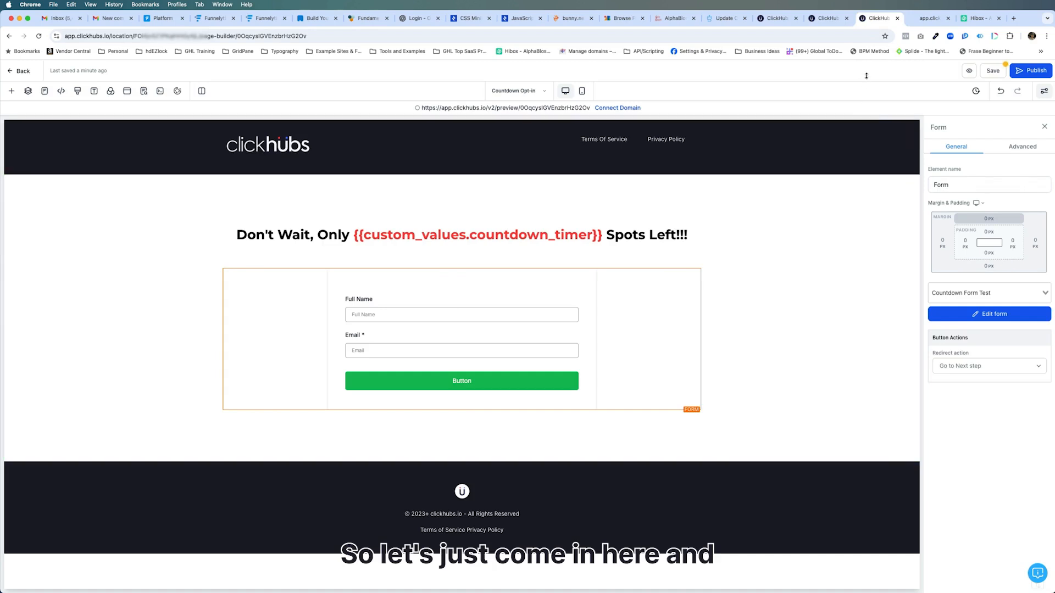
Submit the opt-in preview form once more with the contact's full name and e-mail, and compare the thank-you page count before and after reloading
click(930, 18)
click(500, 254)
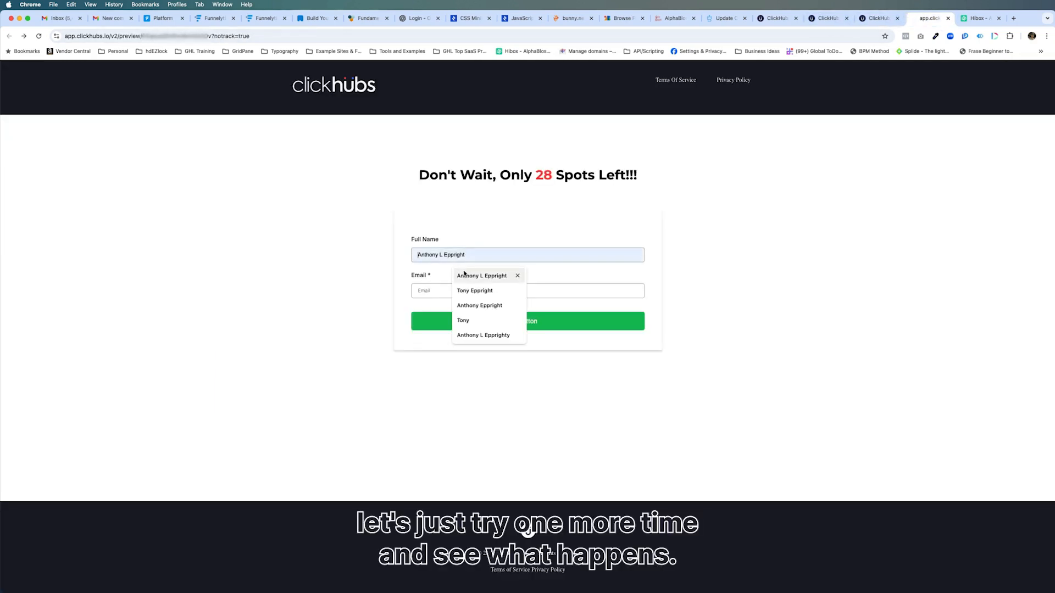
click(469, 275)
click(489, 291)
click(488, 324)
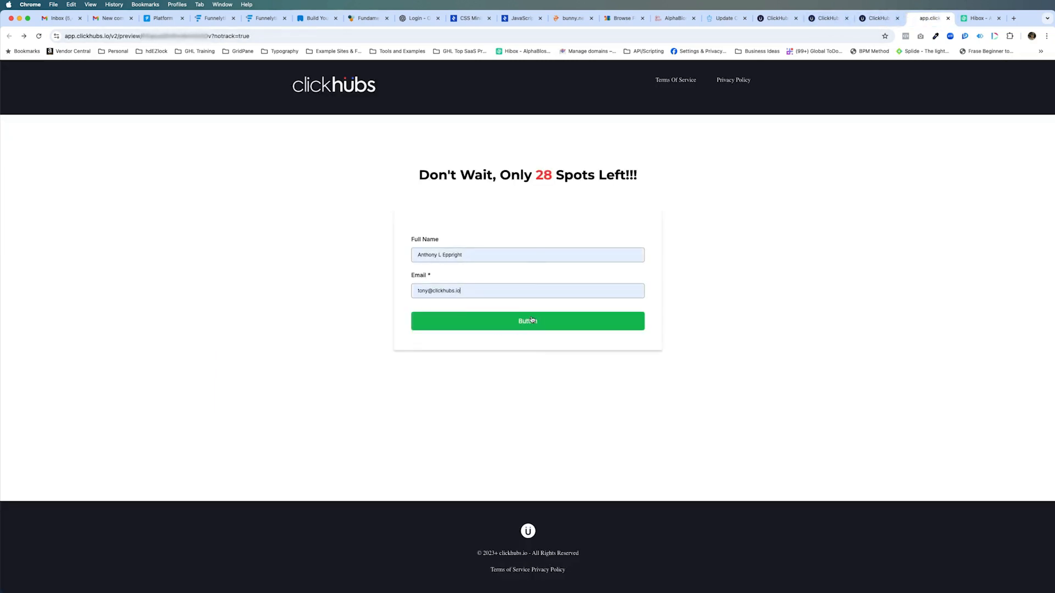
click(533, 319)
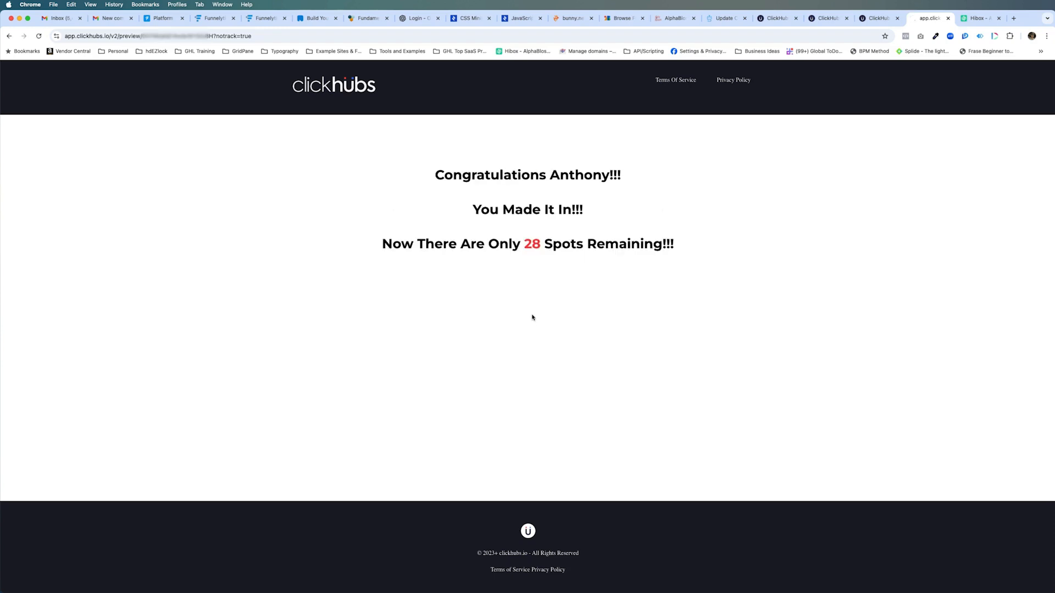
drag(524, 244, 541, 244)
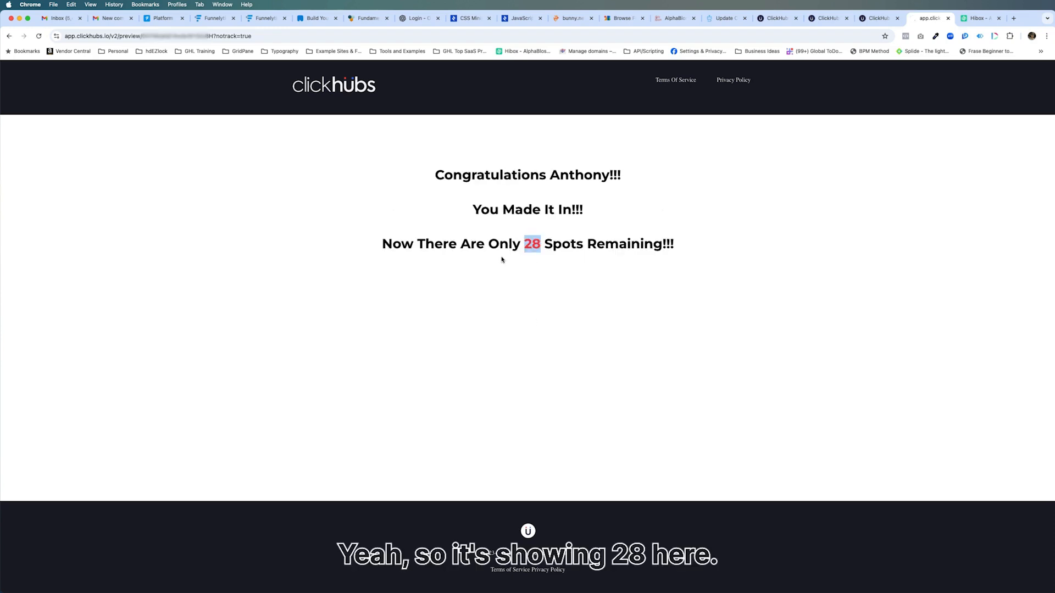
click(39, 37)
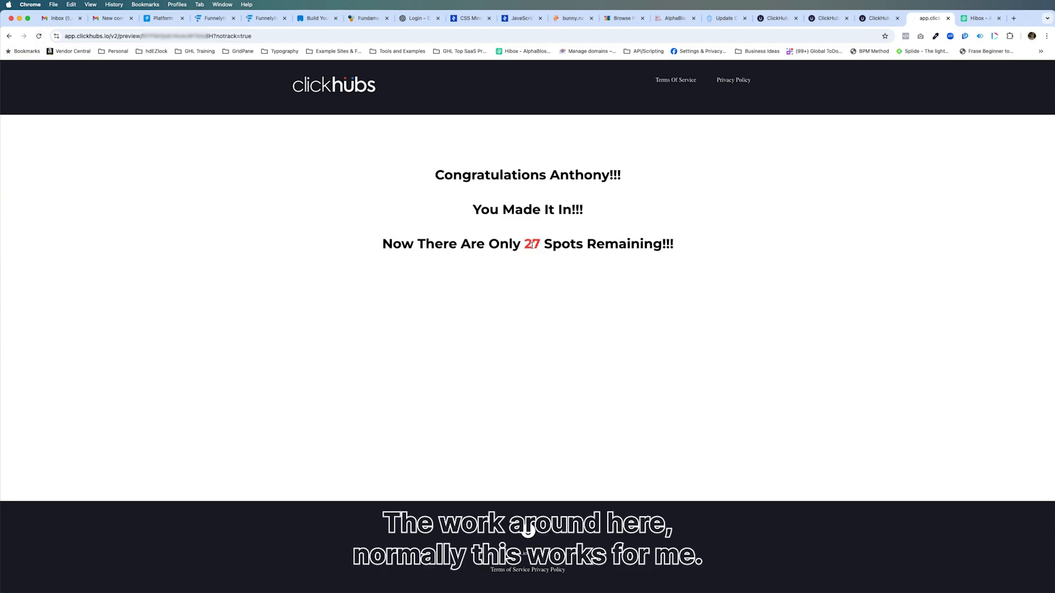
mouse_move(525, 243)
mouse_down()
mouse_move(541, 243)
mouse_move(521, 244)
mouse_up()
click(541, 244)
click(526, 243)
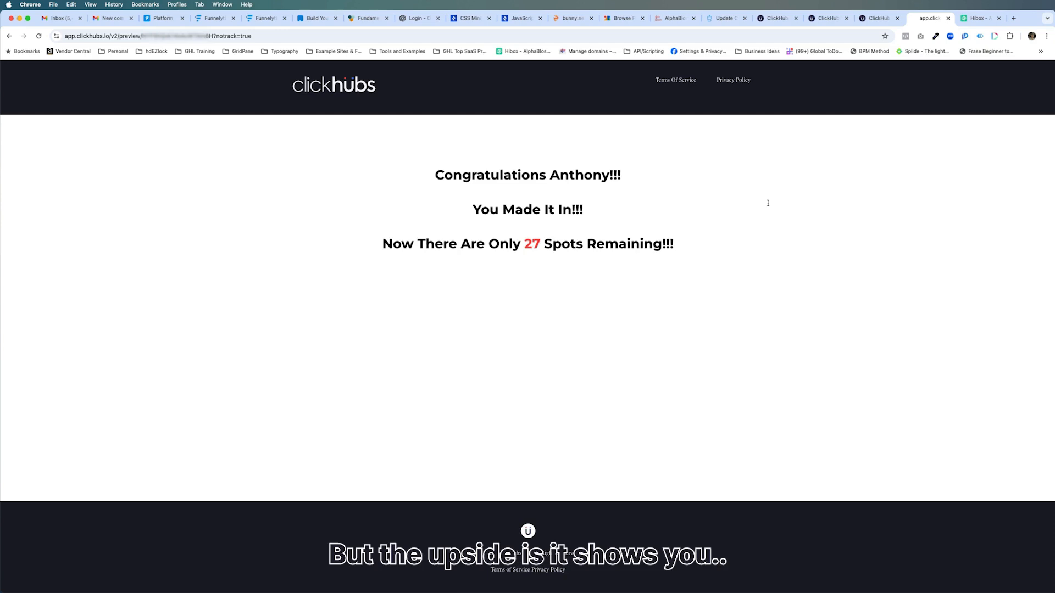
Create a custom value named "Countdown Timer After" in the Test Values folder, leaving its value empty
click(828, 19)
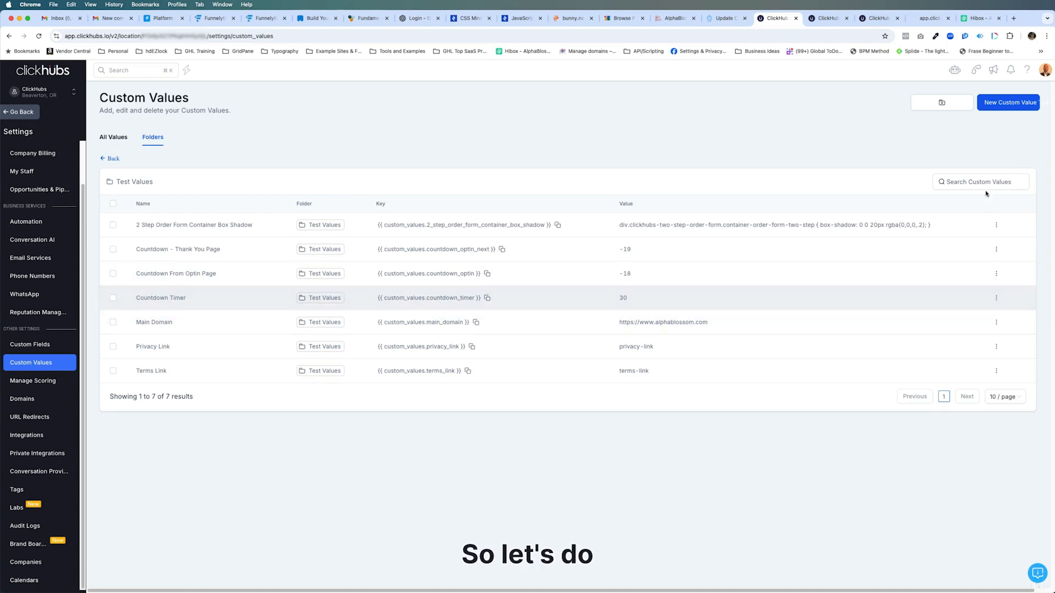
click(1001, 108)
text(Cou)
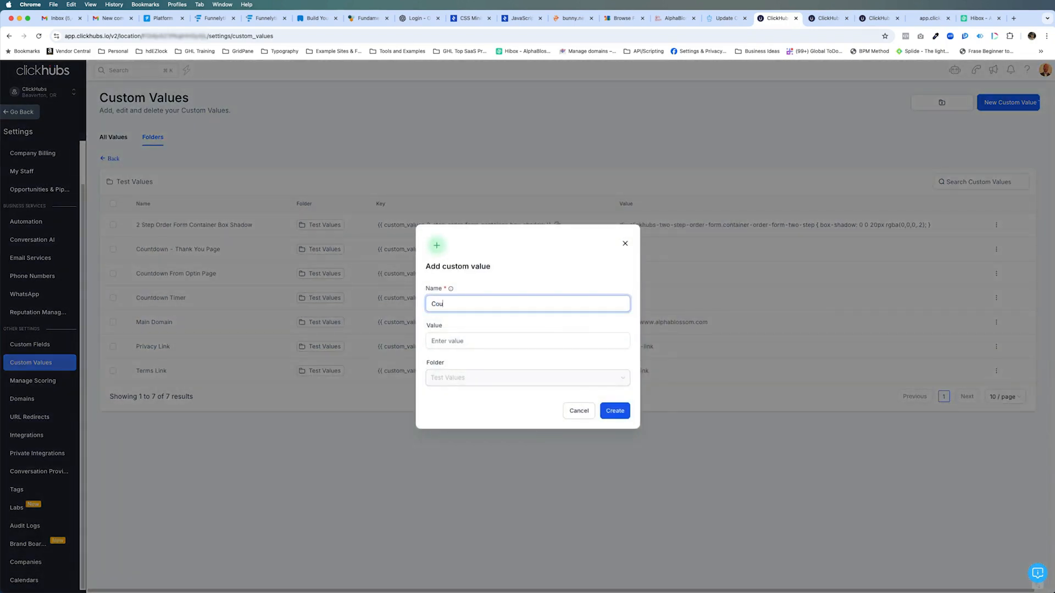
text(ntdown Timer )
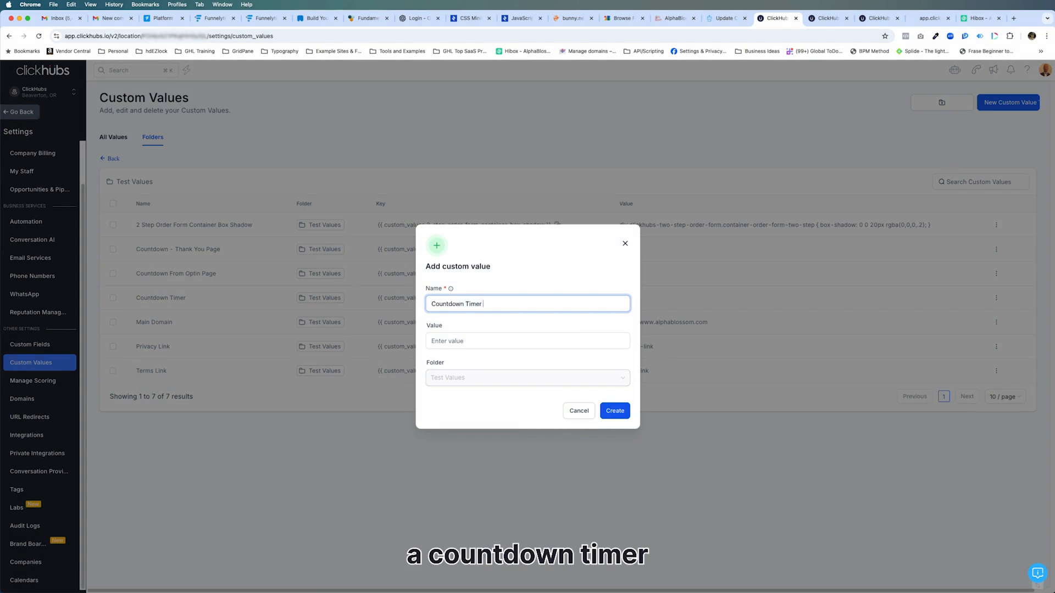
text(After)
click(608, 416)
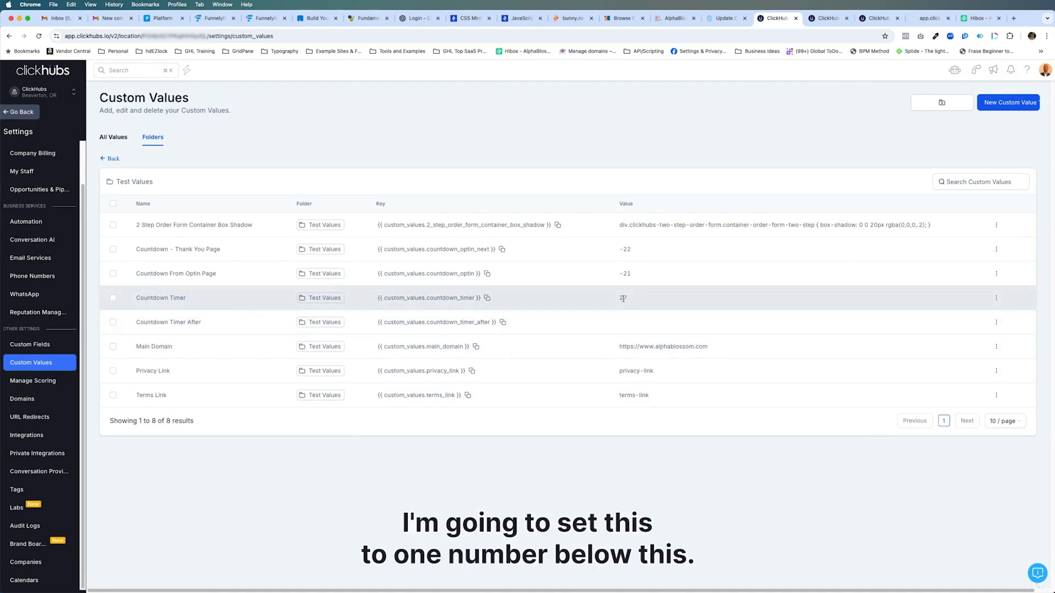
Set the value of the "Countdown Timer After" custom value to 26
click(996, 321)
click(970, 291)
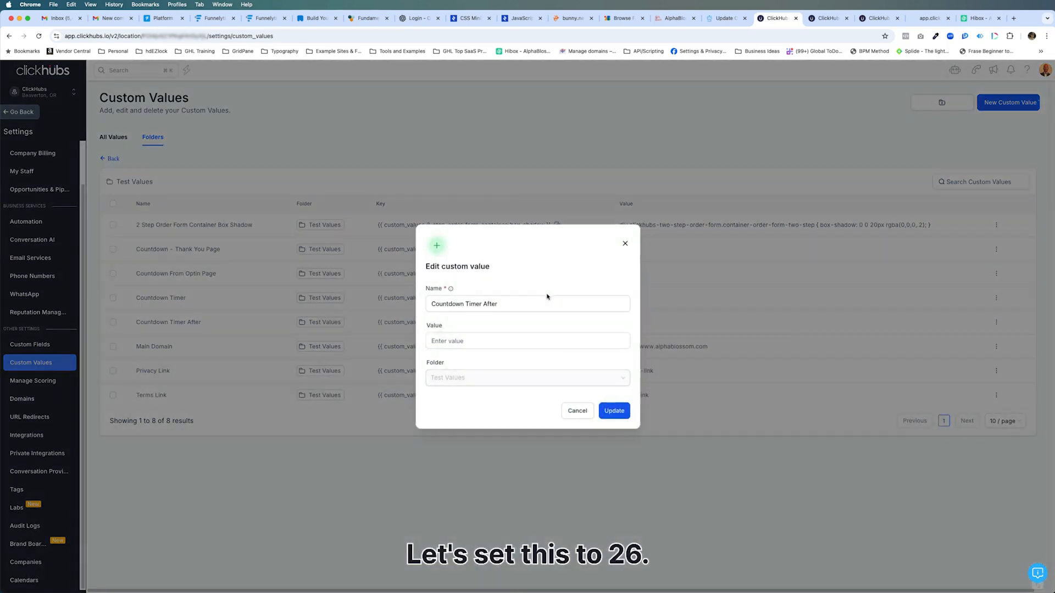
click(473, 342)
text(26)
click(613, 411)
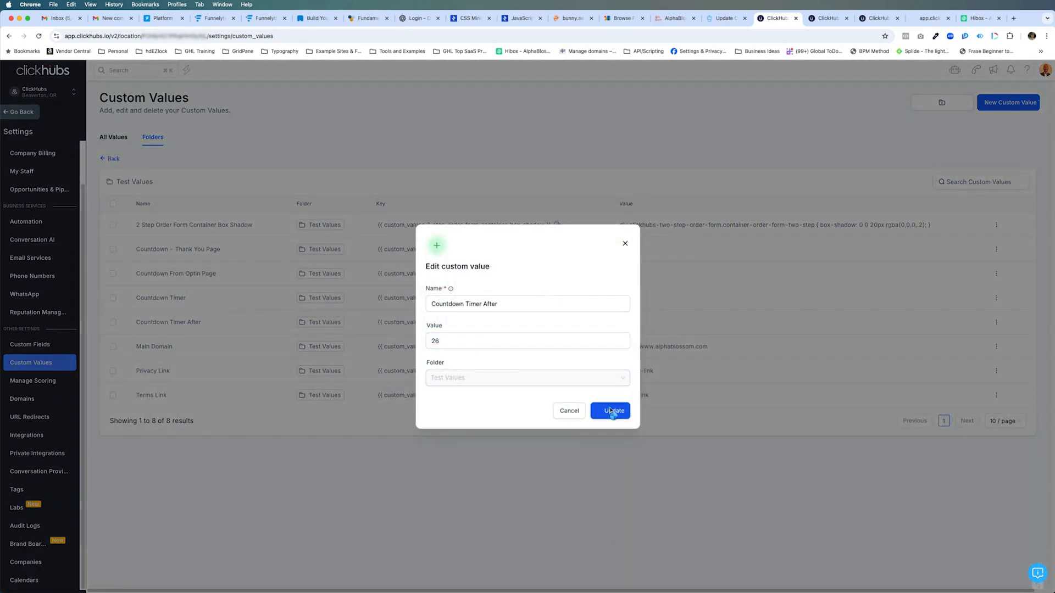
Save the Countdown Opt-in page in the funnel builder and open the Countdown Remaining Spots thank-you page for editing
click(874, 20)
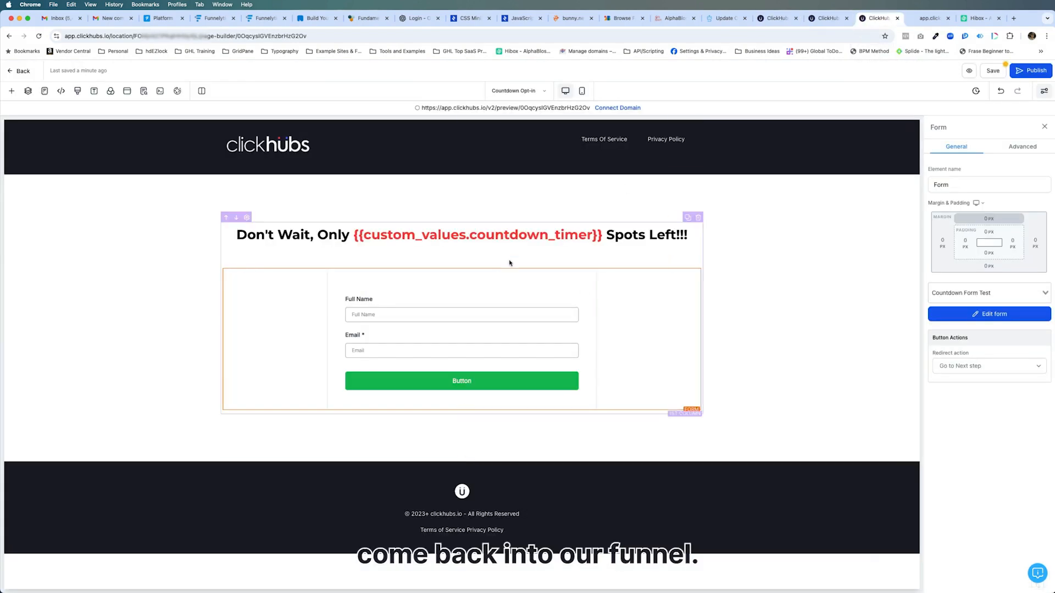
click(45, 90)
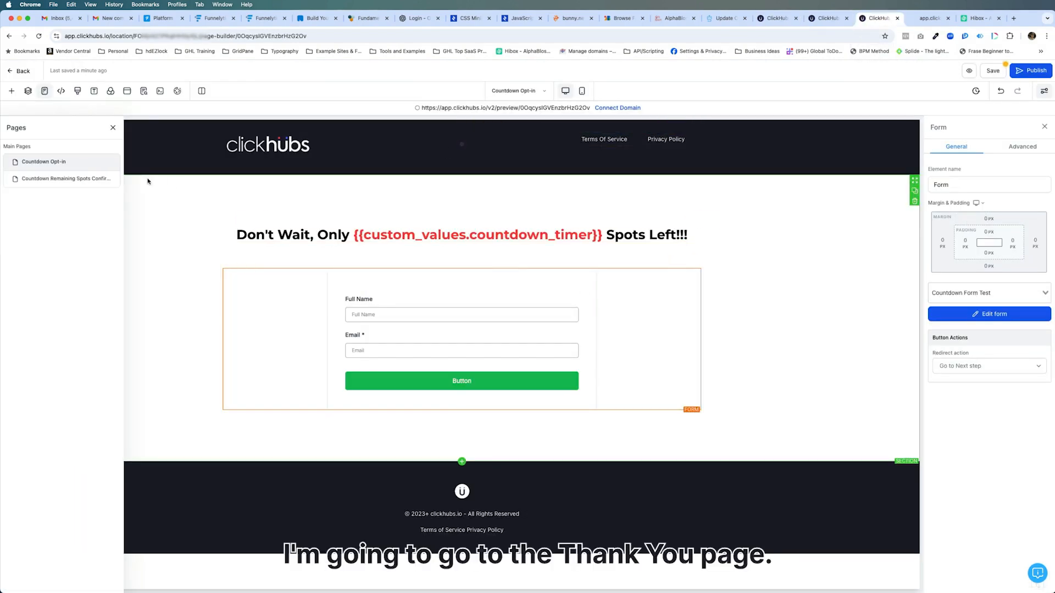
click(82, 179)
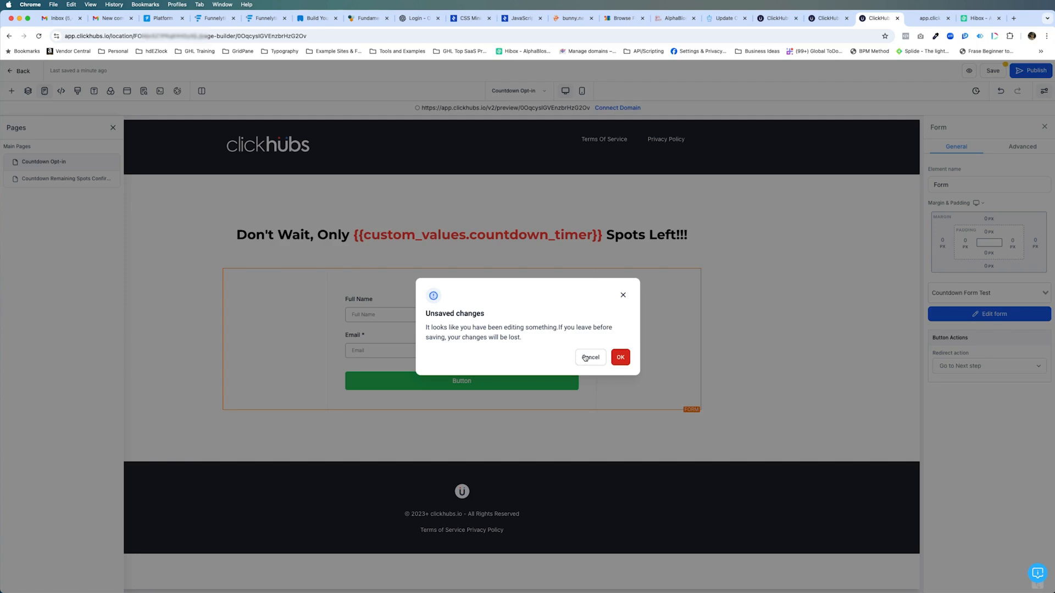
click(586, 357)
key(super+s)
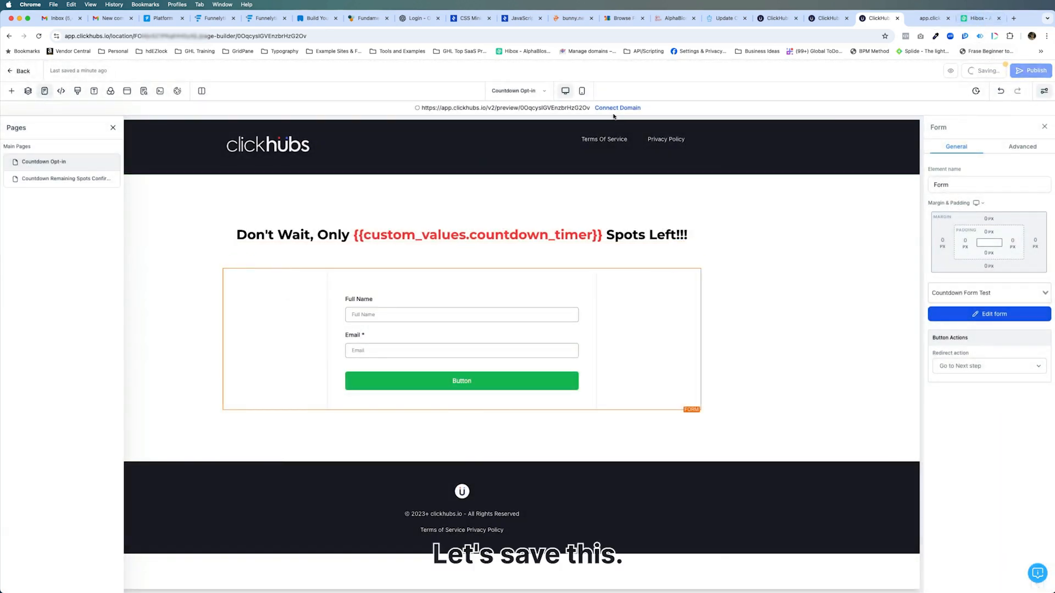
click(62, 179)
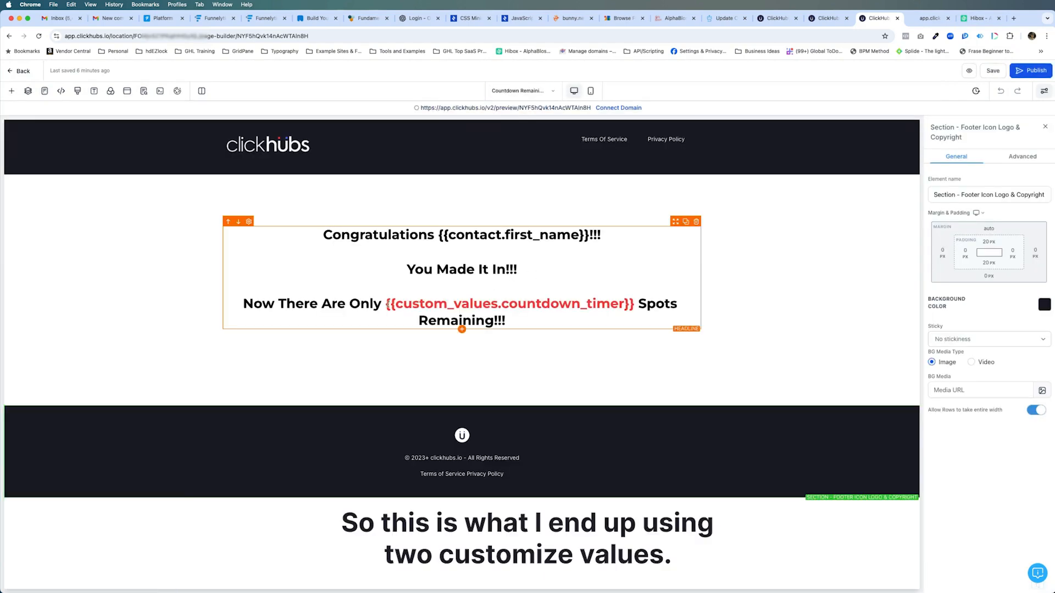
Replace the countdown timer placeholder in the thank-you headline with the Countdown Timer After custom value, and save the page
drag(387, 304, 634, 304)
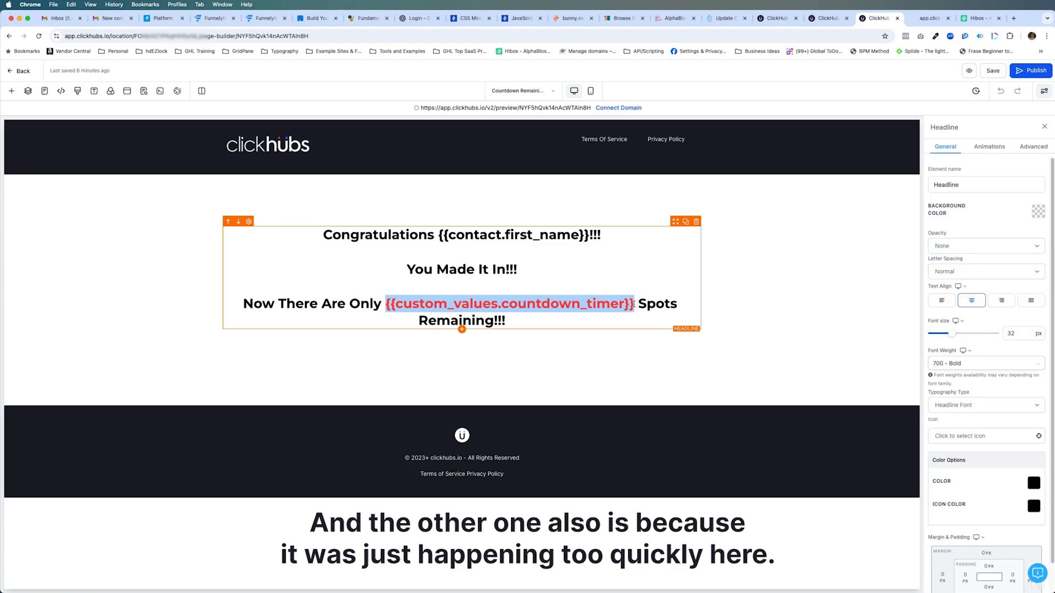
text({)
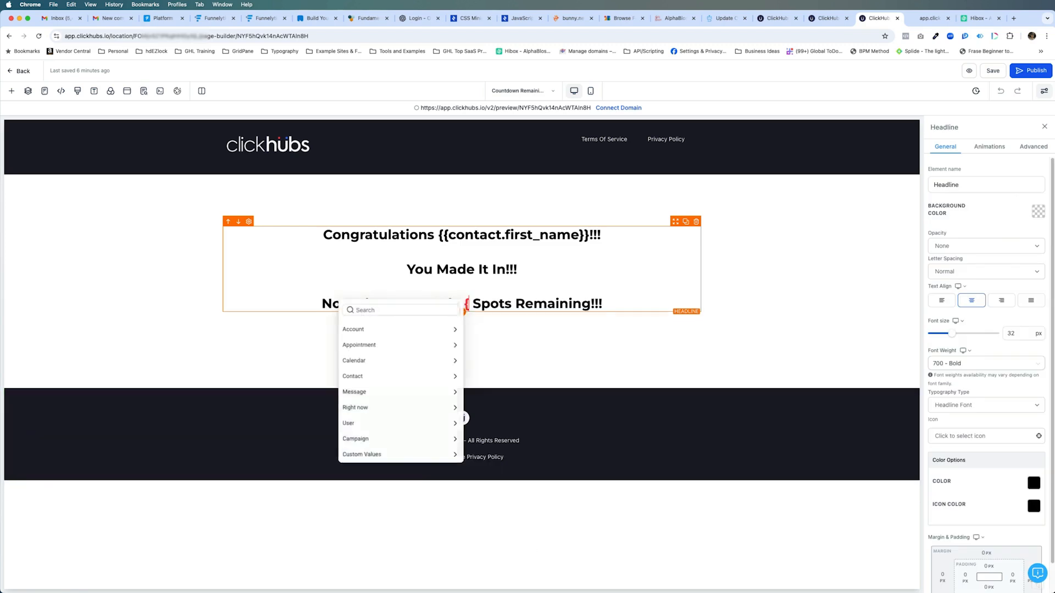
click(439, 455)
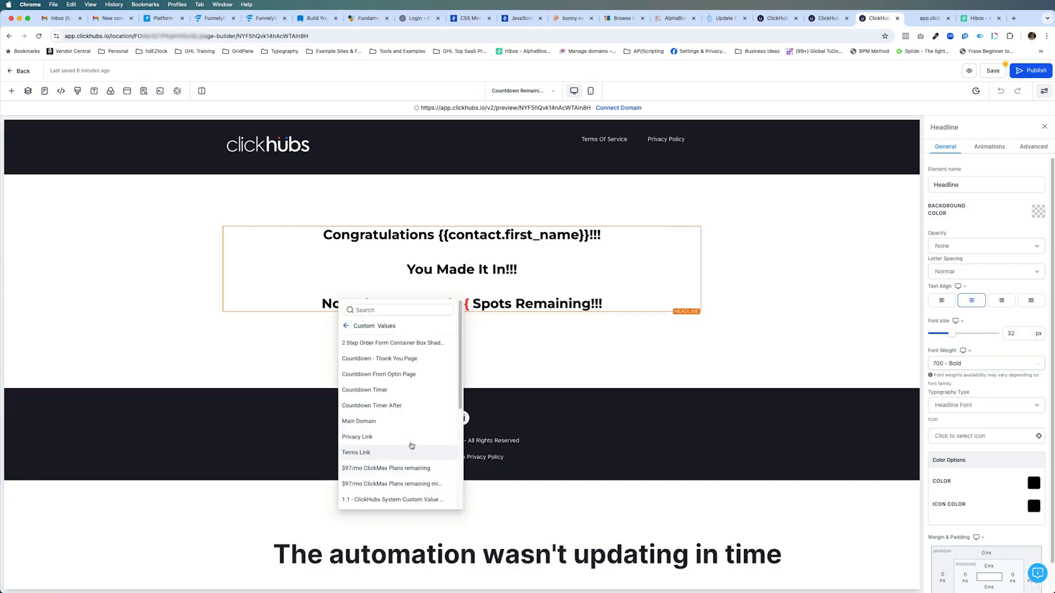
click(388, 405)
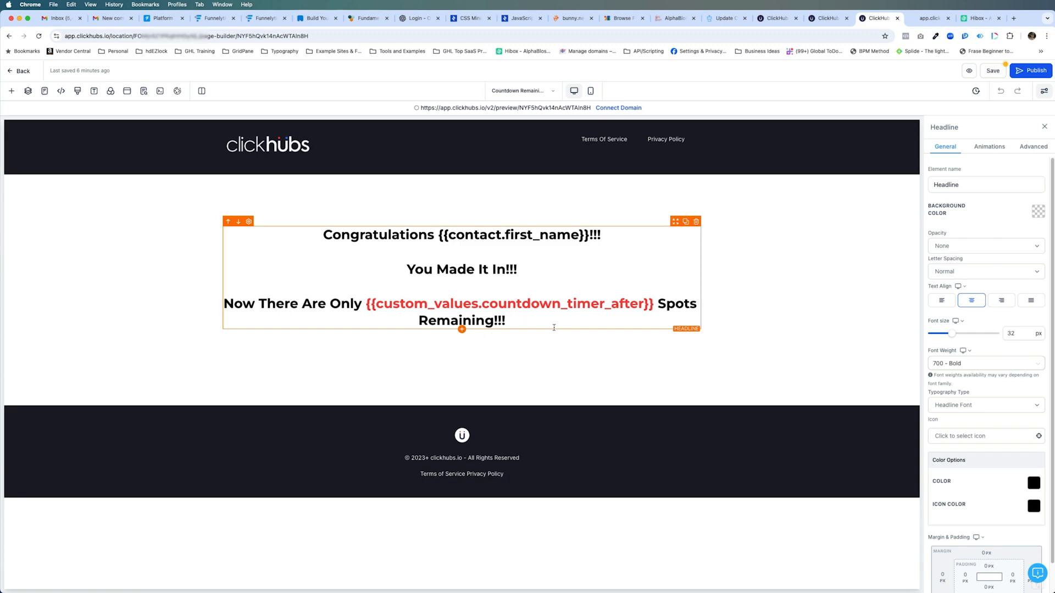
click(992, 71)
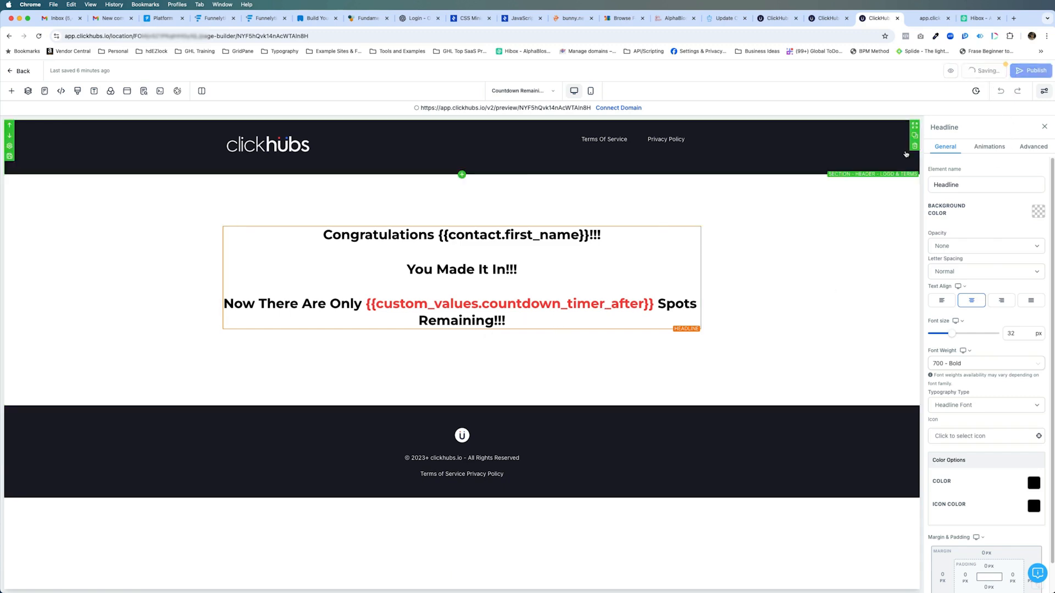
Duplicate the workflow's Update Custom Value action and place the copy directly below the original
click(774, 19)
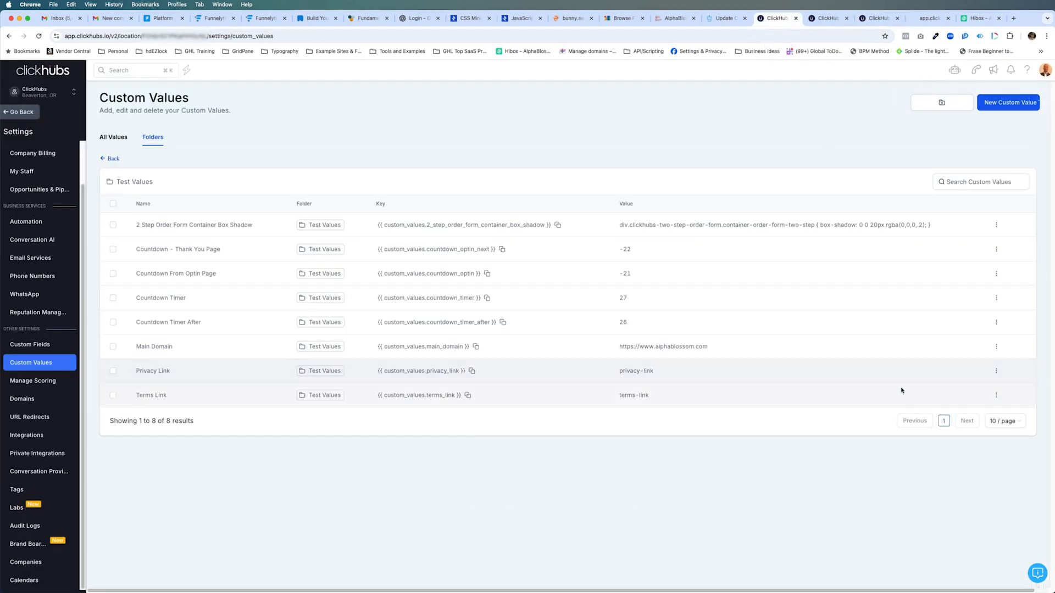
click(825, 21)
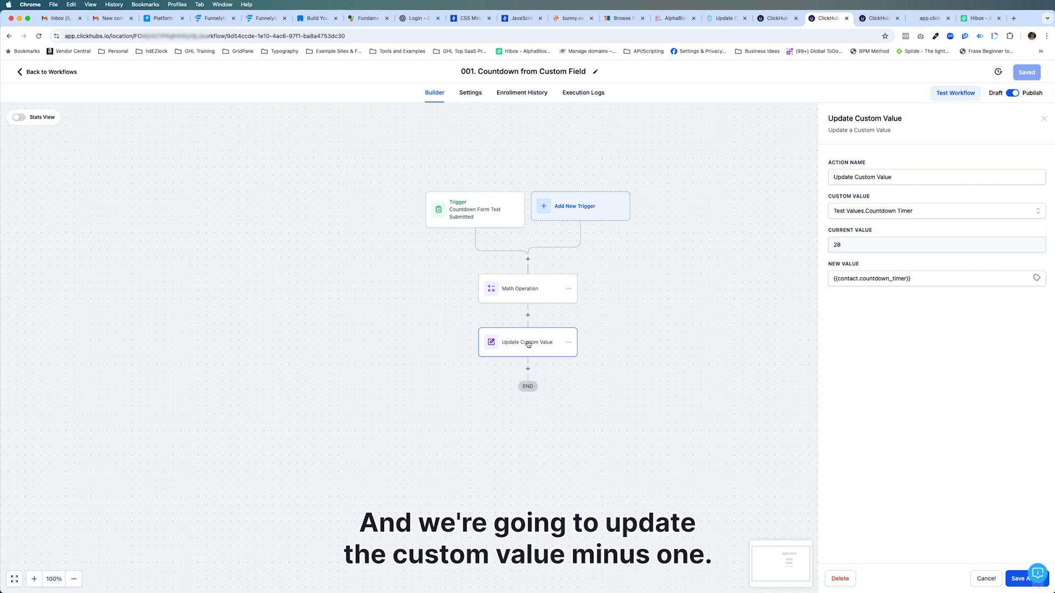
click(569, 342)
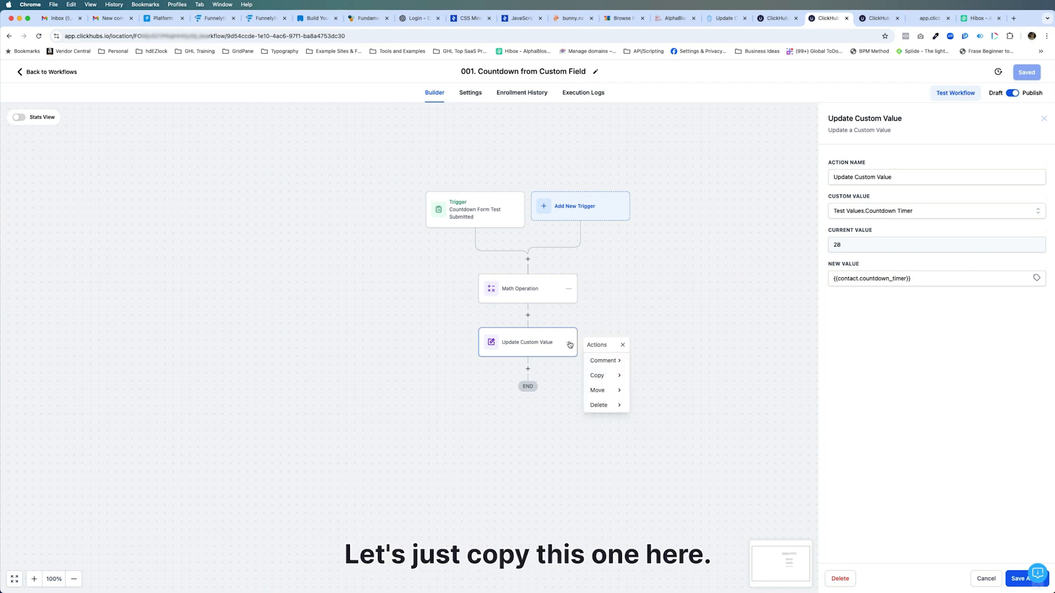
click(603, 376)
click(640, 361)
click(527, 369)
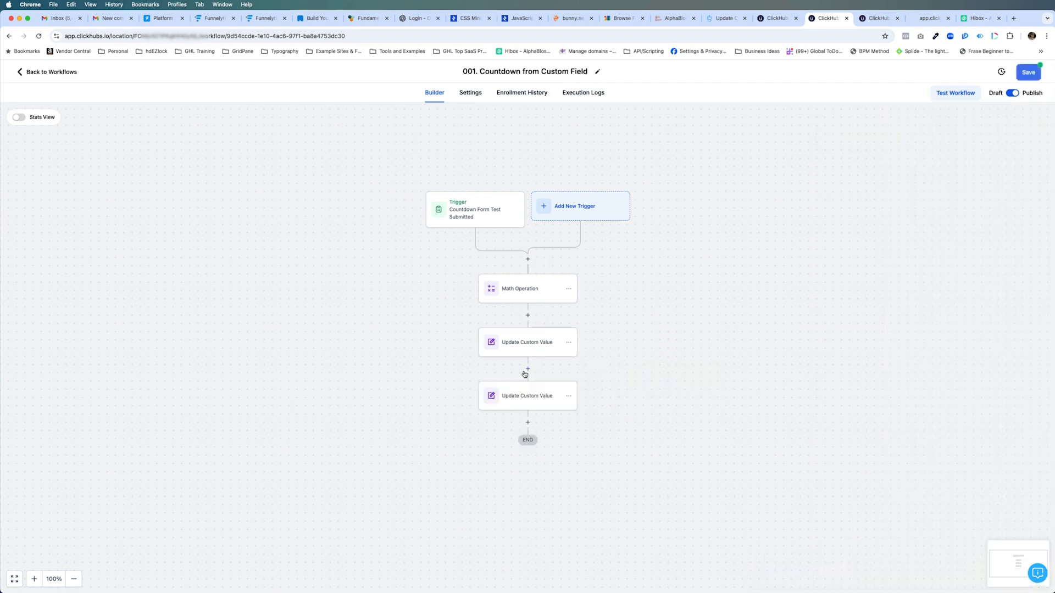
Set the copied Update Custom Value action to update Test Values.Countdown Timer After
click(534, 394)
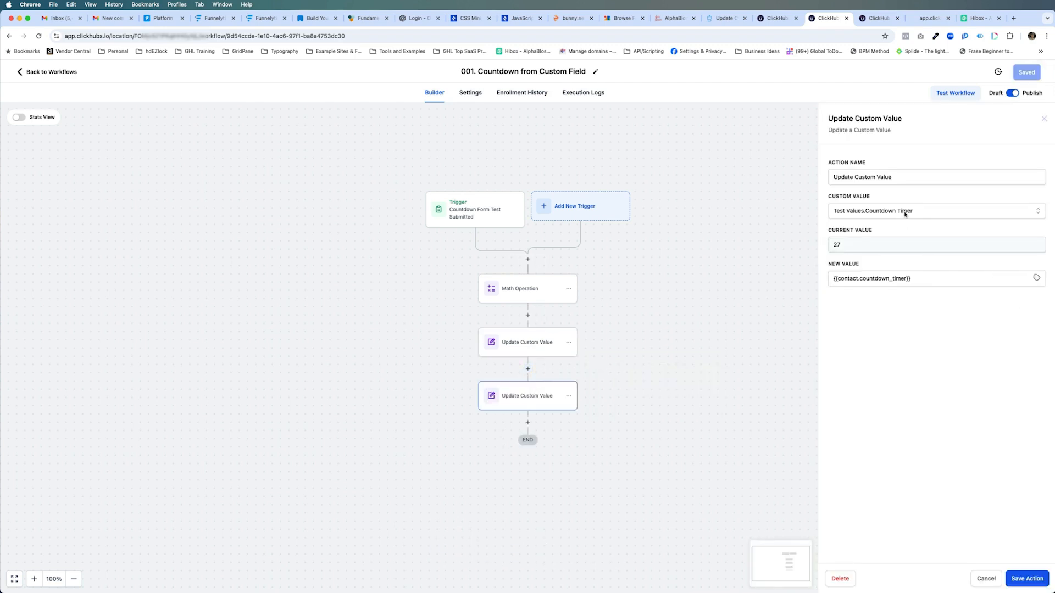
click(909, 211)
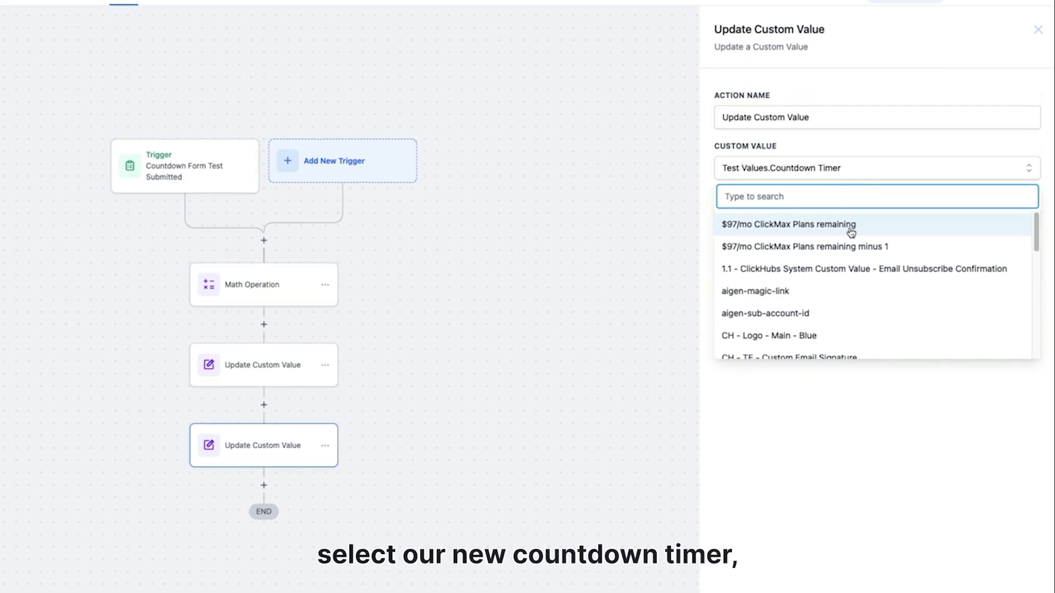
text(count)
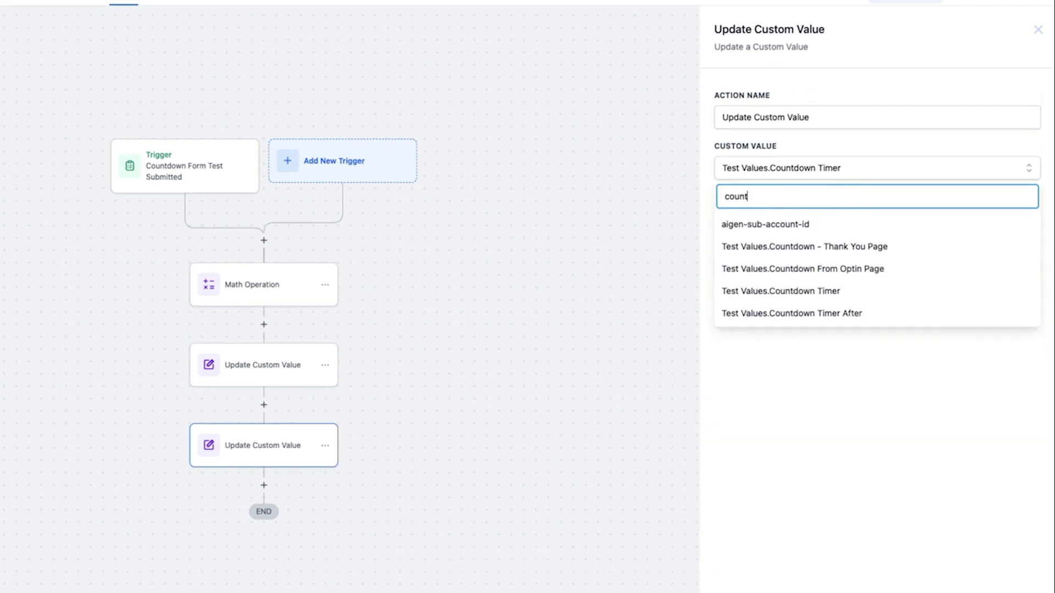
click(841, 312)
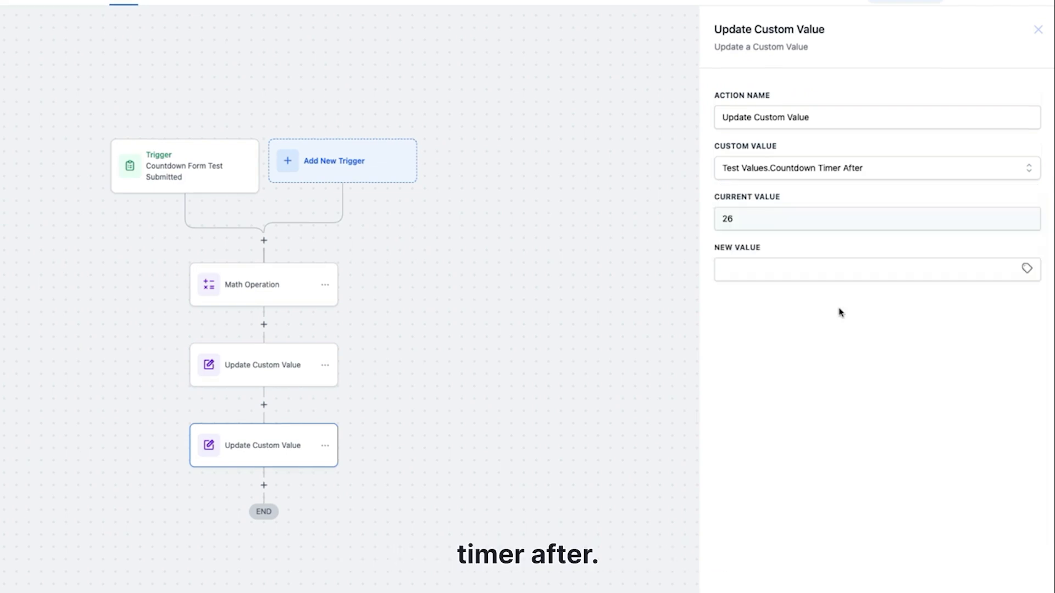
Set the copied action's new value to the contact's Countdown Timer custom field and save the action
click(1027, 270)
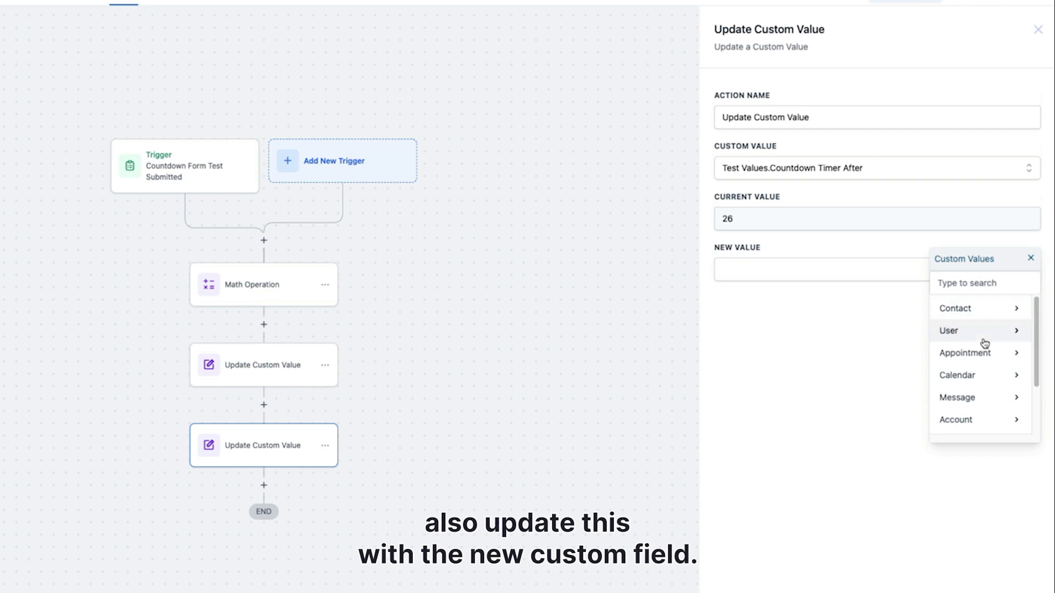
scroll(984, 352, down, 3)
click(995, 420)
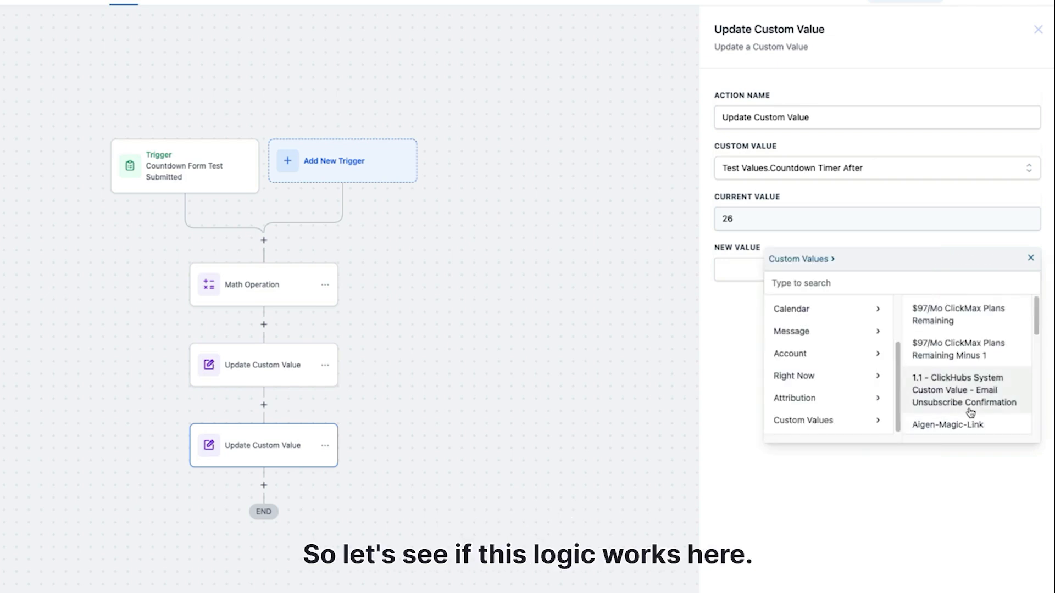
click(839, 280)
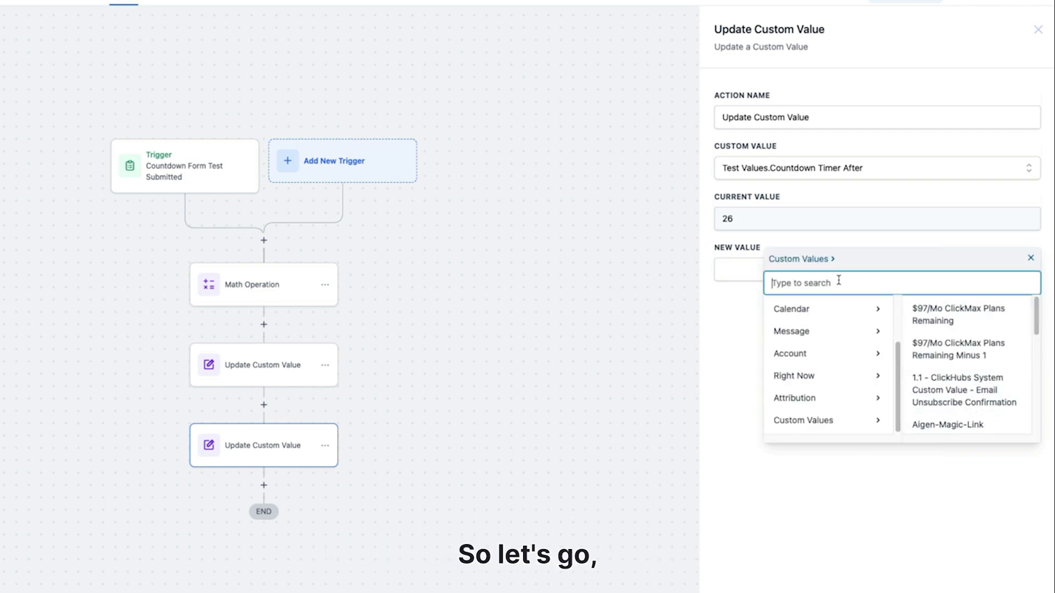
text(count)
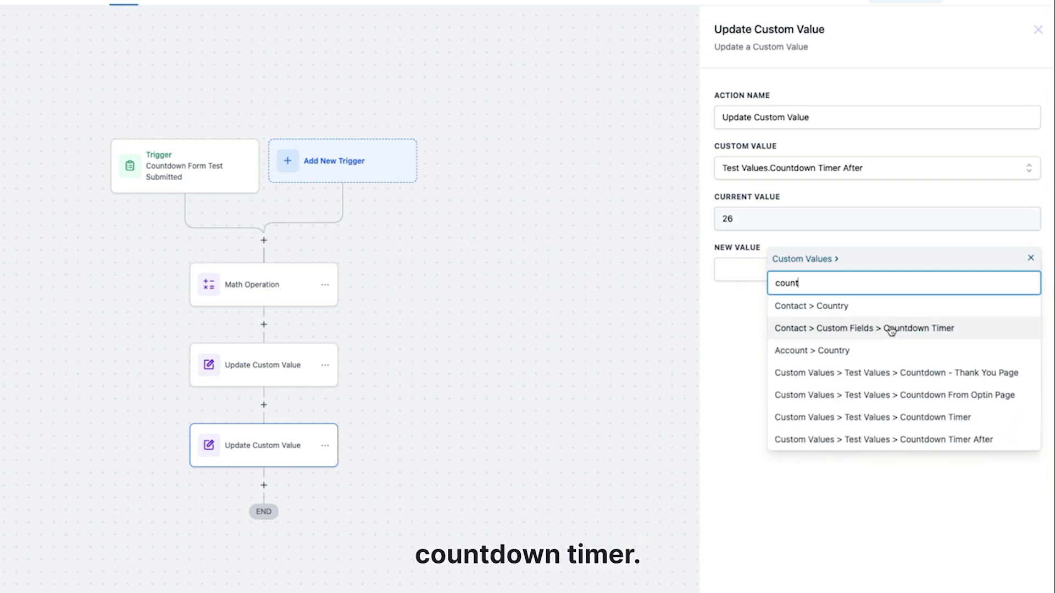
click(891, 328)
click(1001, 583)
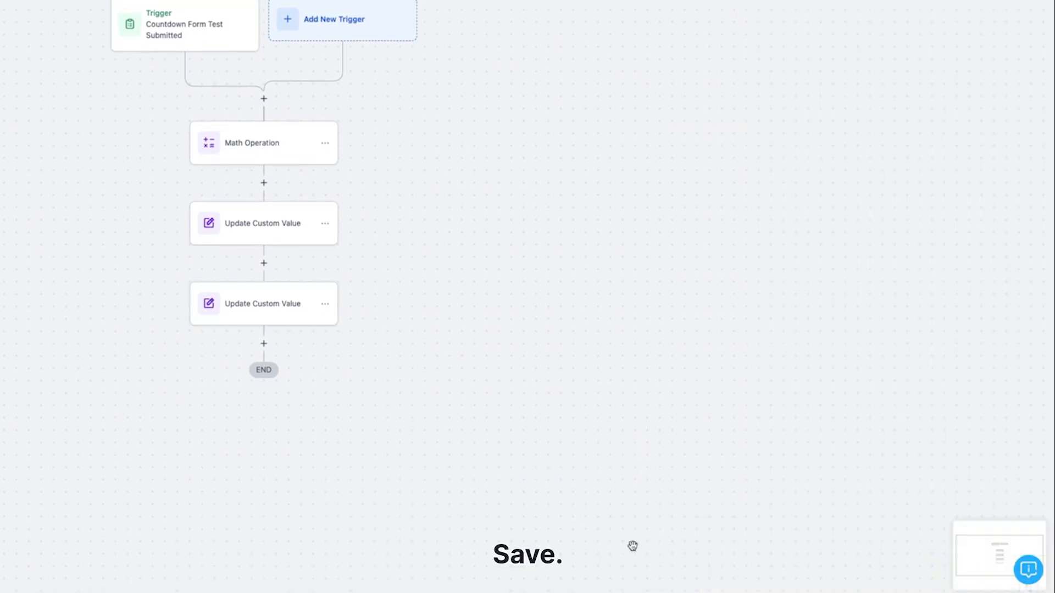
Add a 0.1-minute time delay Wait action named "Wait .1 minutes" between the two Update Custom Value actions
click(263, 263)
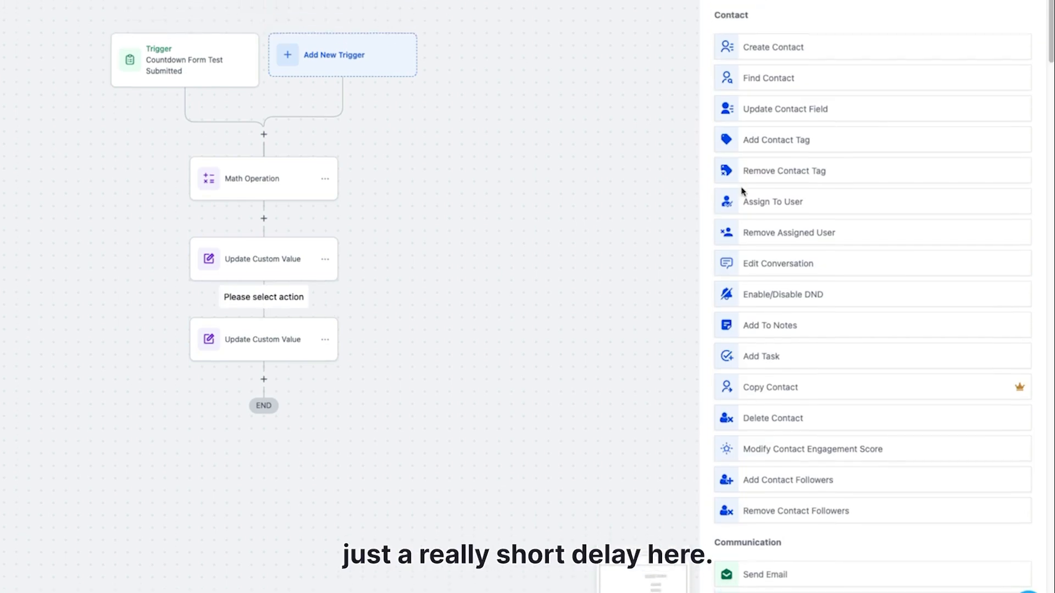
text(wa)
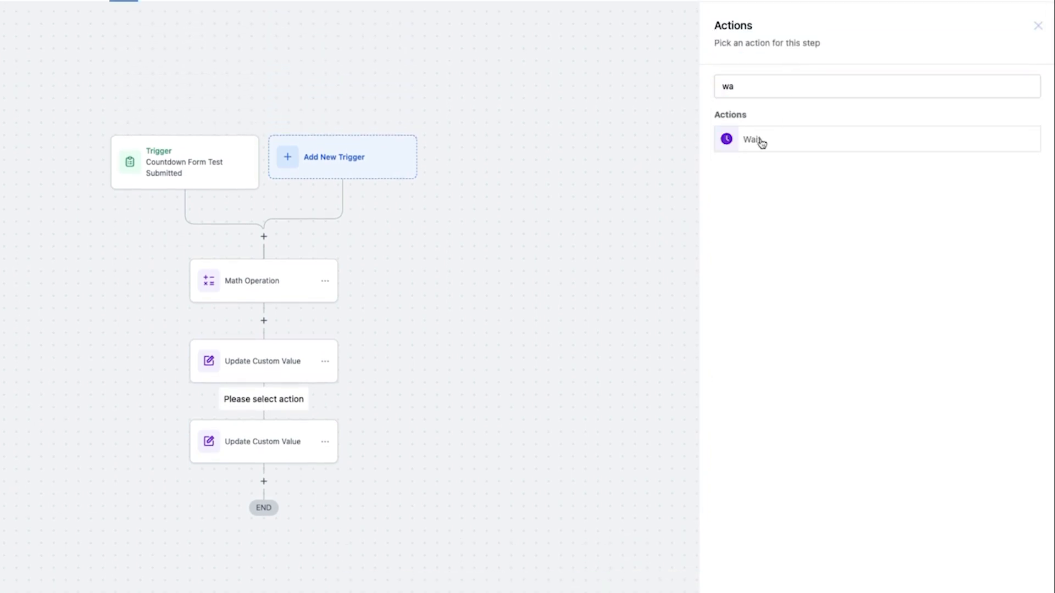
click(761, 130)
double_click(540, 220)
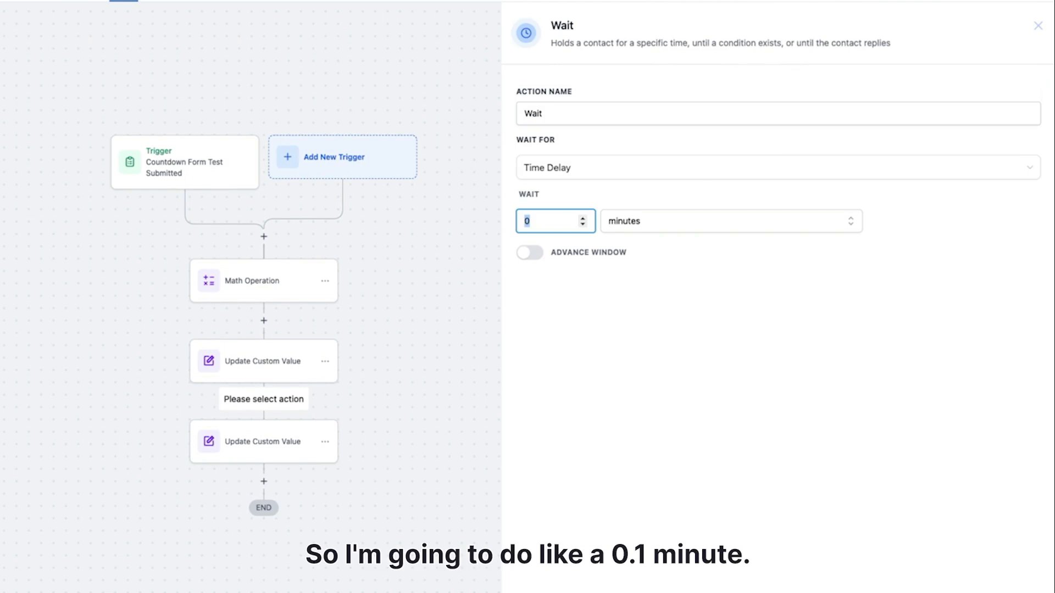
text(0.1)
click(606, 172)
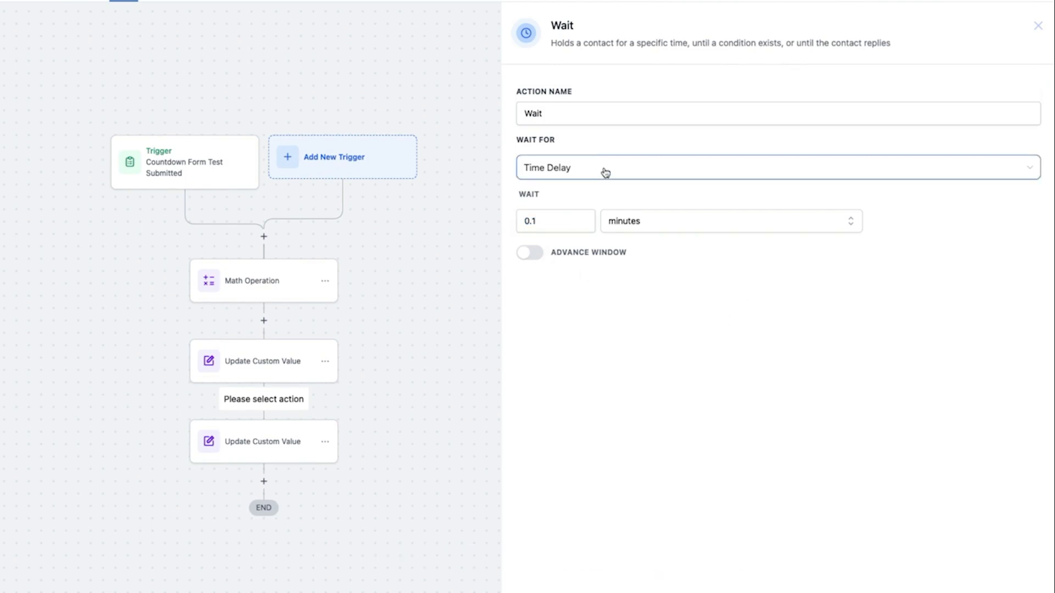
click(569, 114)
text(.1 min)
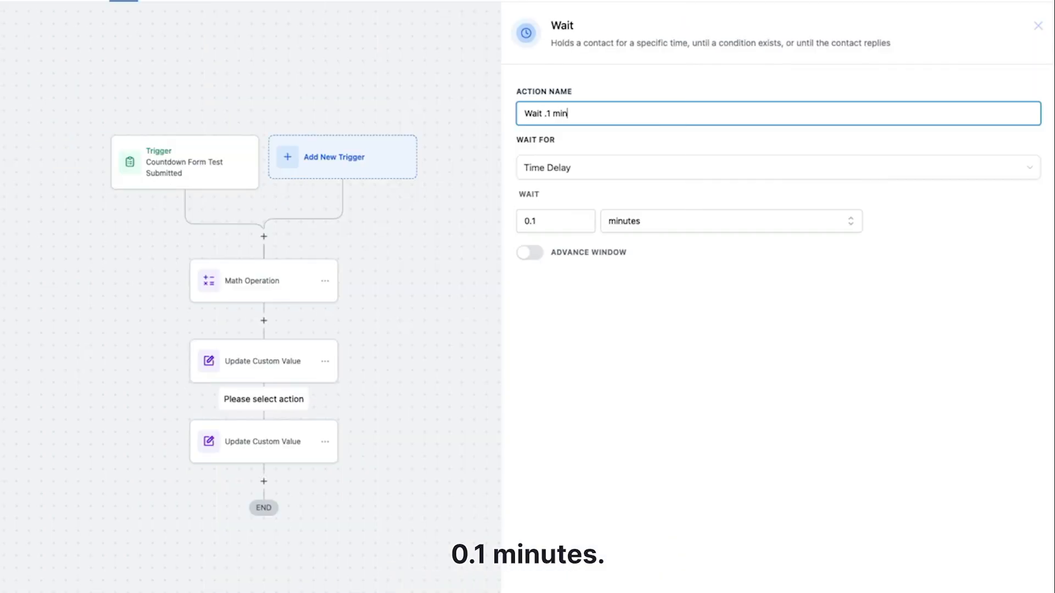
text(utes)
scroll(1011, 209, down, 3)
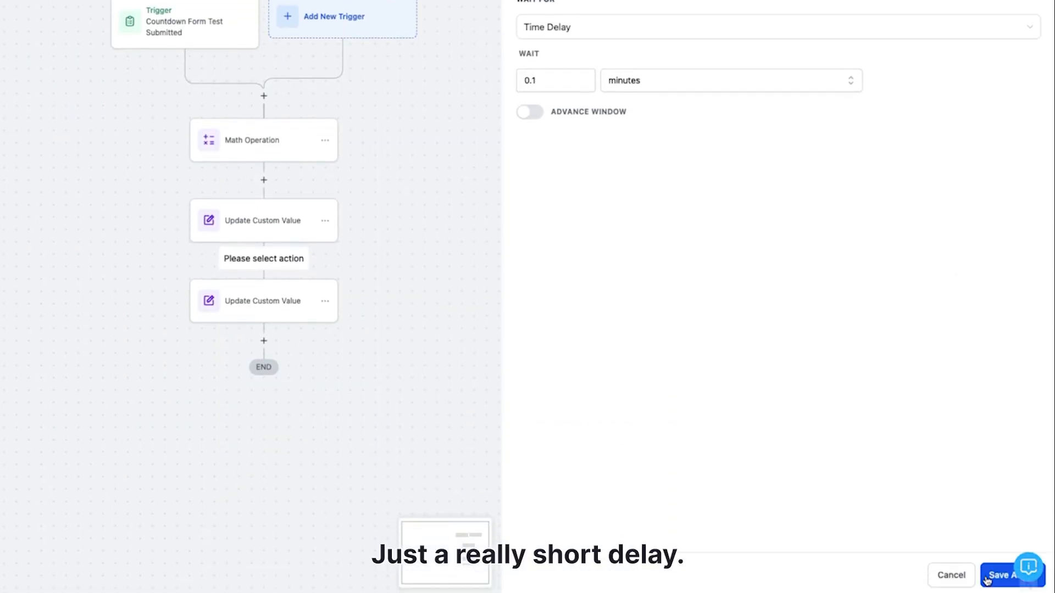
click(988, 575)
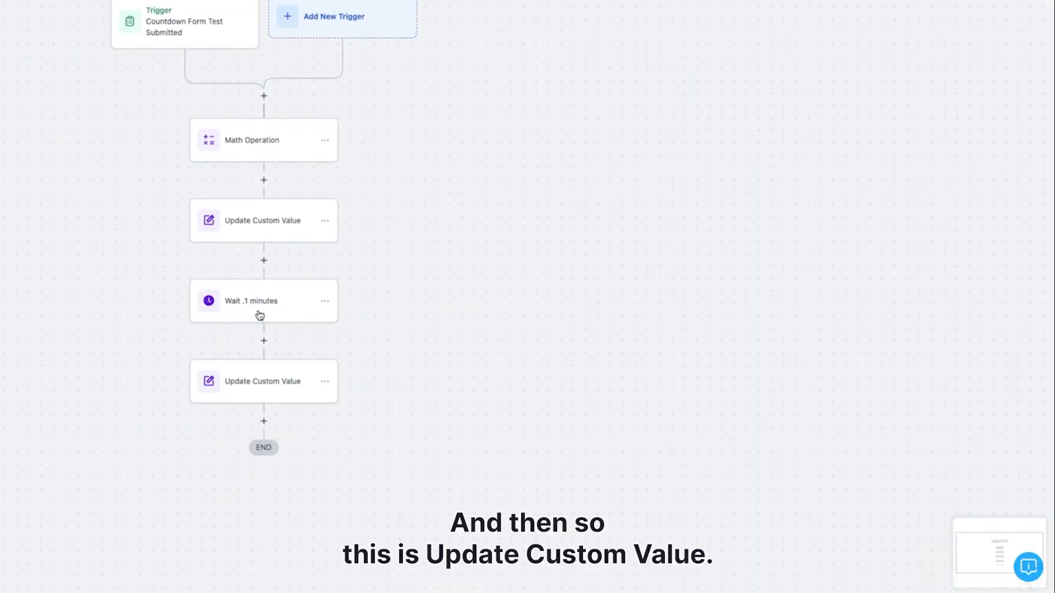
Rename the last Update Custom Value action to "Update Custom Value Timer After" and save it
click(269, 388)
click(834, 61)
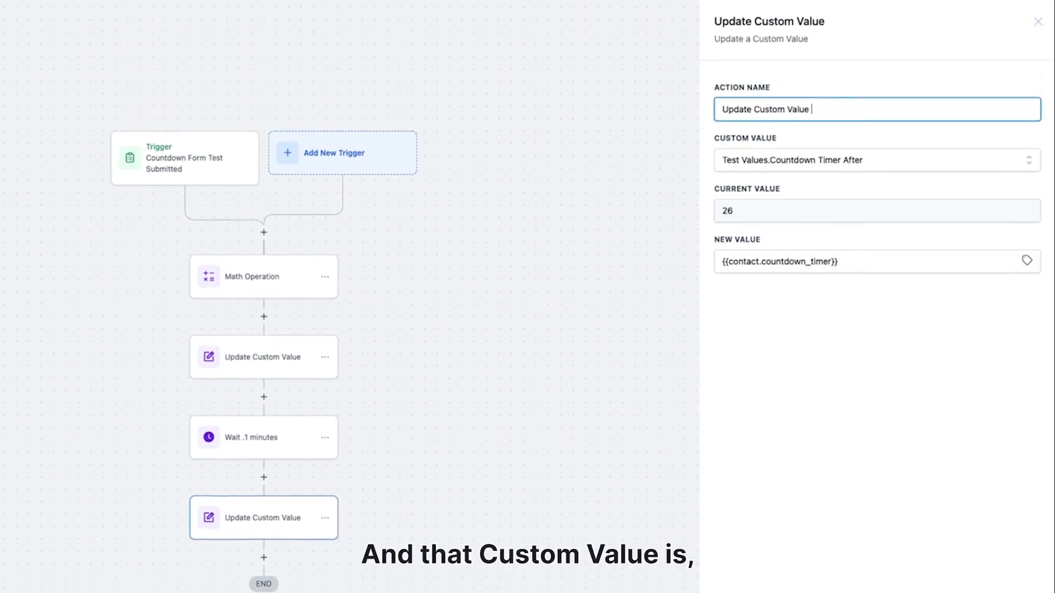
text(a)
key(BackSpace)
text(Timer AR)
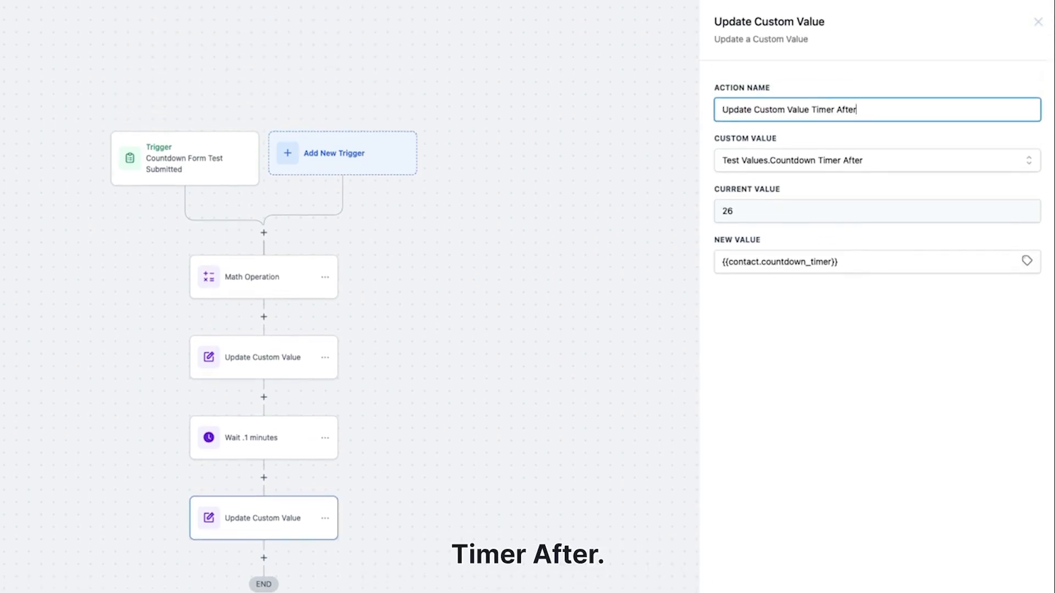
click(1014, 572)
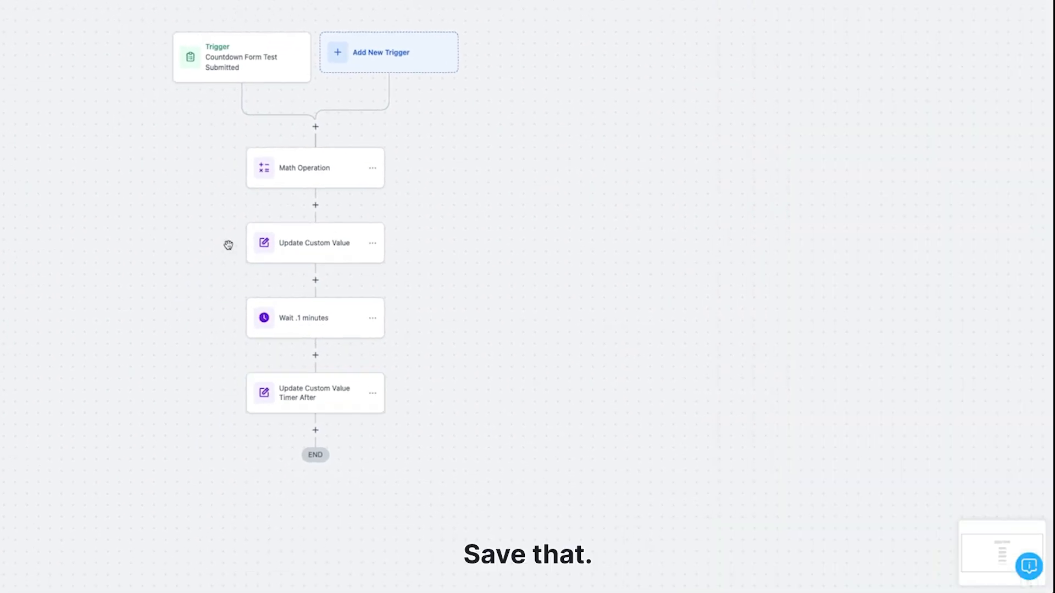
Rename the first Update Custom Value action to "Update Custom Value Timer", then save the action and the workflow
click(307, 242)
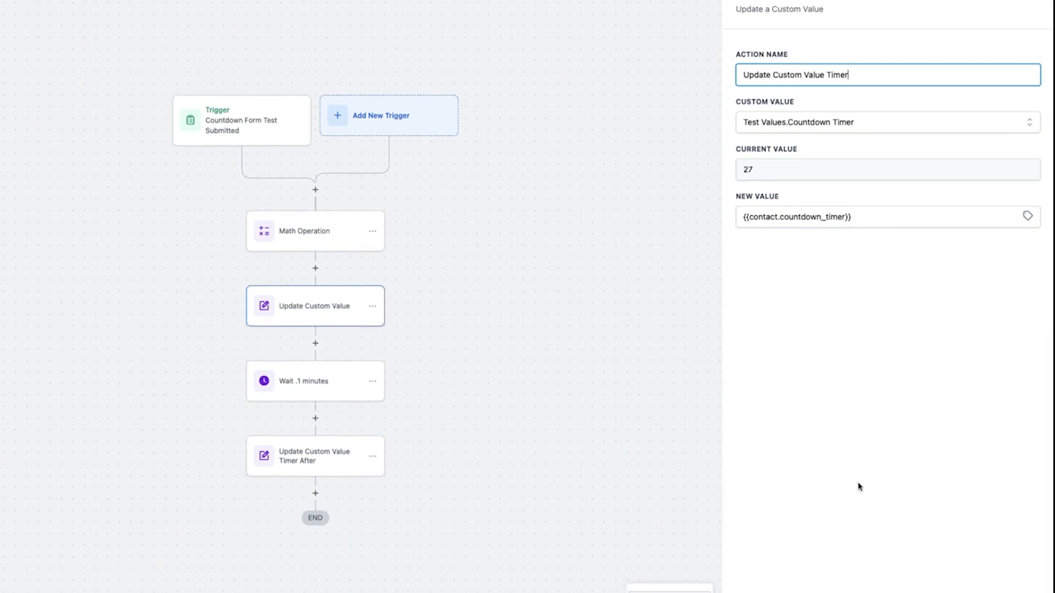
click(1003, 579)
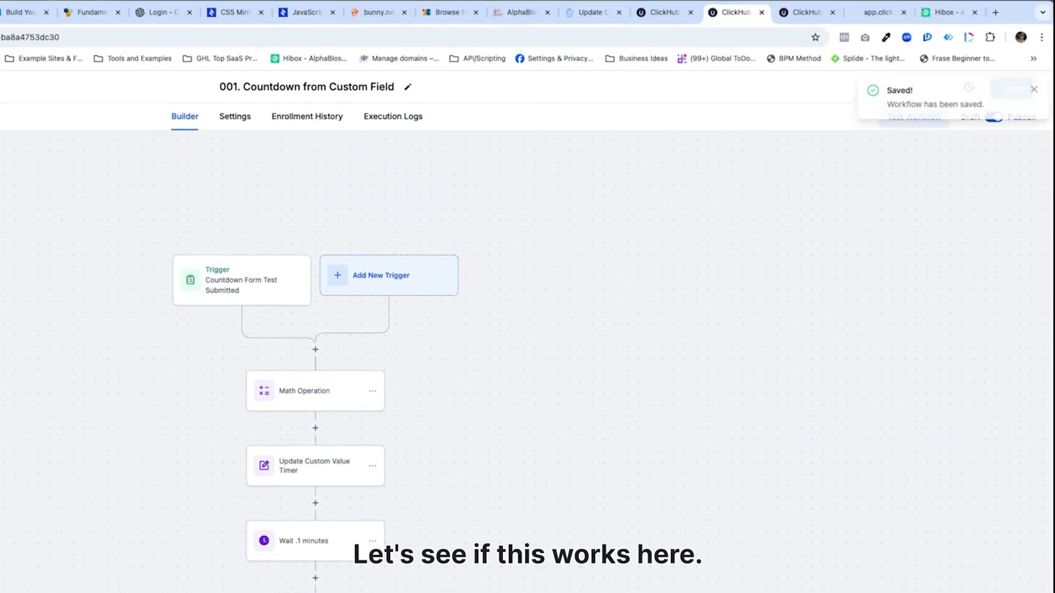
Return the preview to the opt-in page and check the reloaded countdown values in the Test Values folder
click(873, 10)
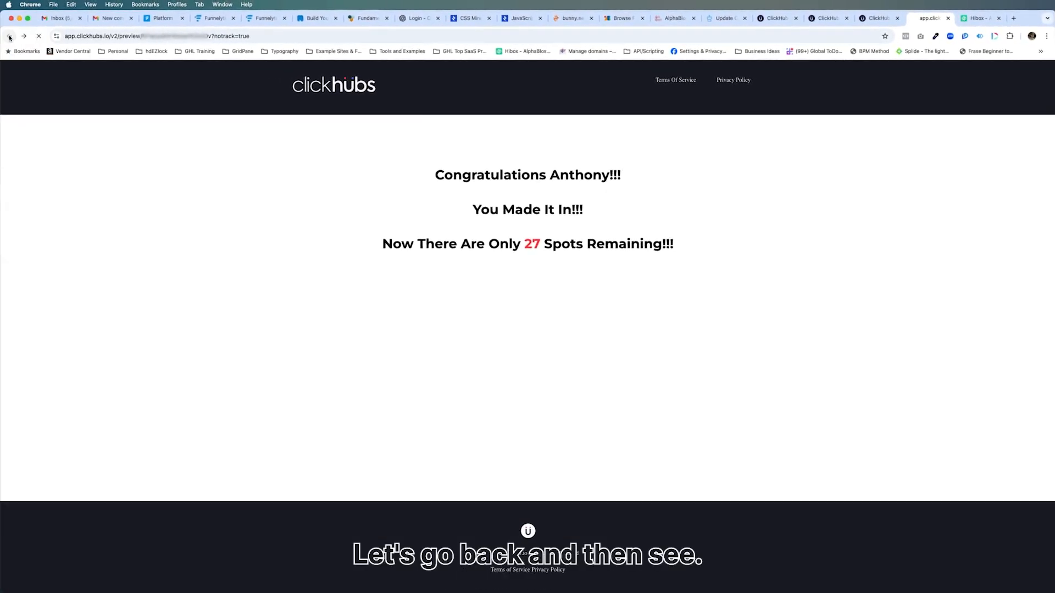
click(9, 37)
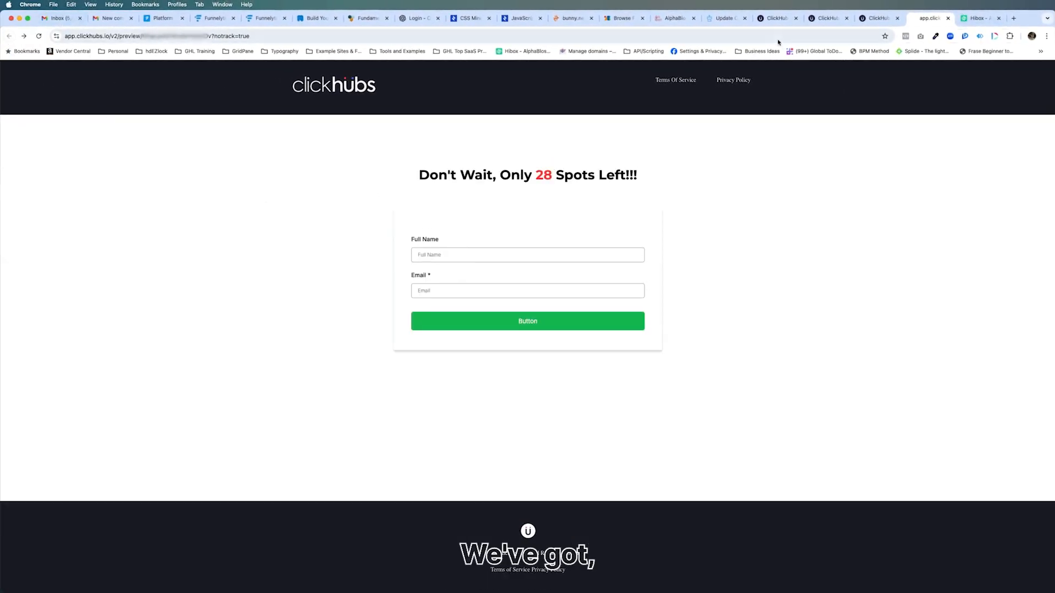
click(777, 18)
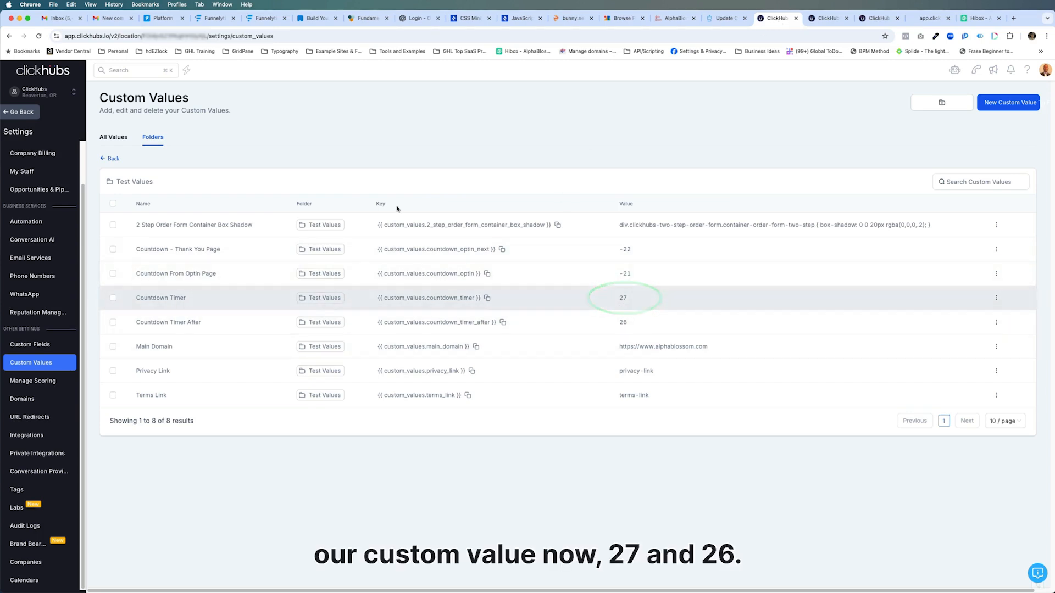
click(37, 36)
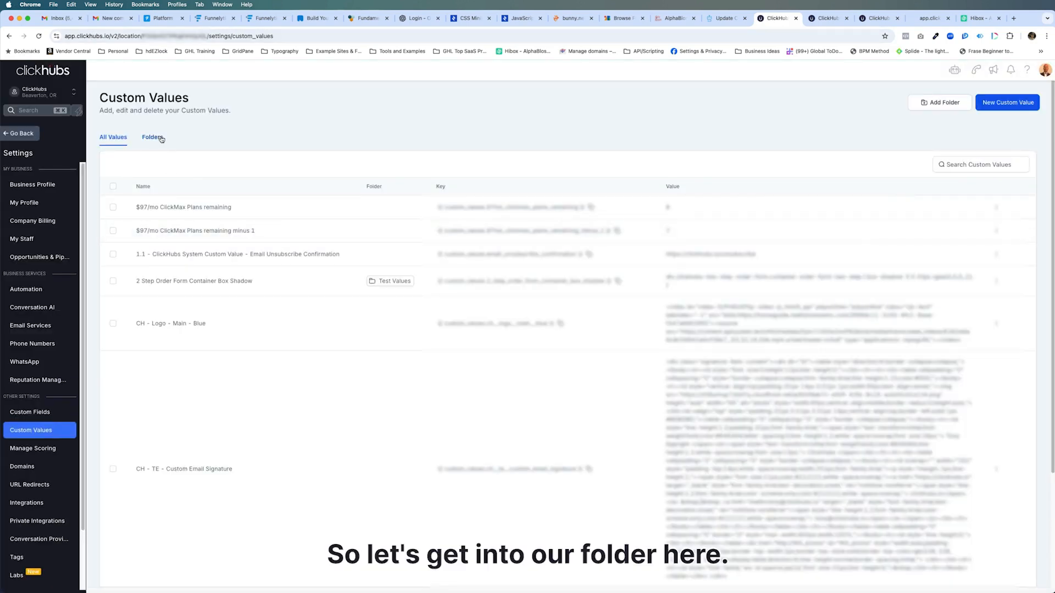
click(150, 138)
click(146, 208)
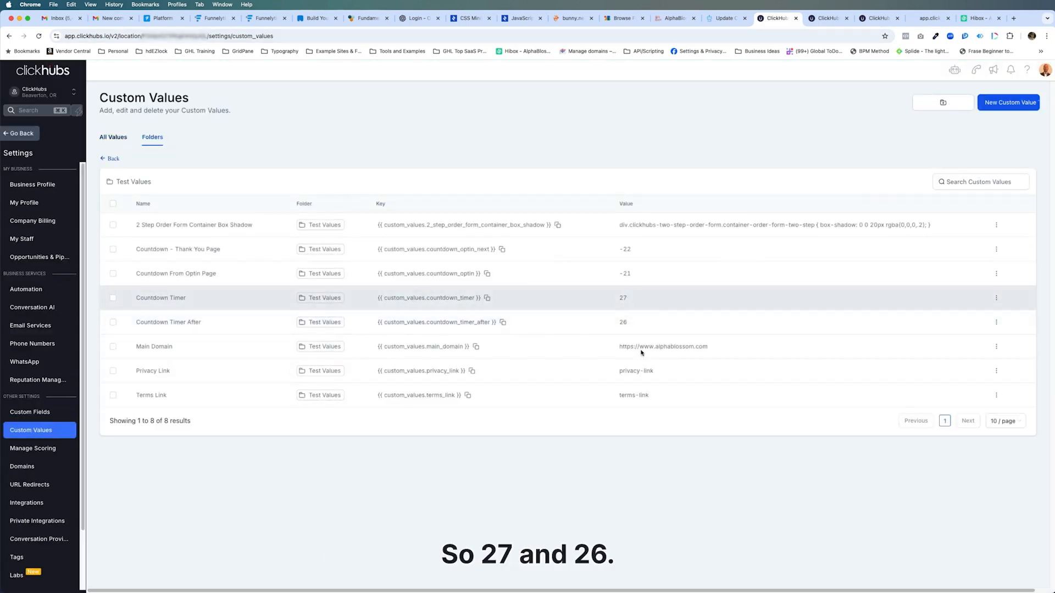
Refresh the opt-in preview page, fill in the full name and email, and submit the form
click(930, 18)
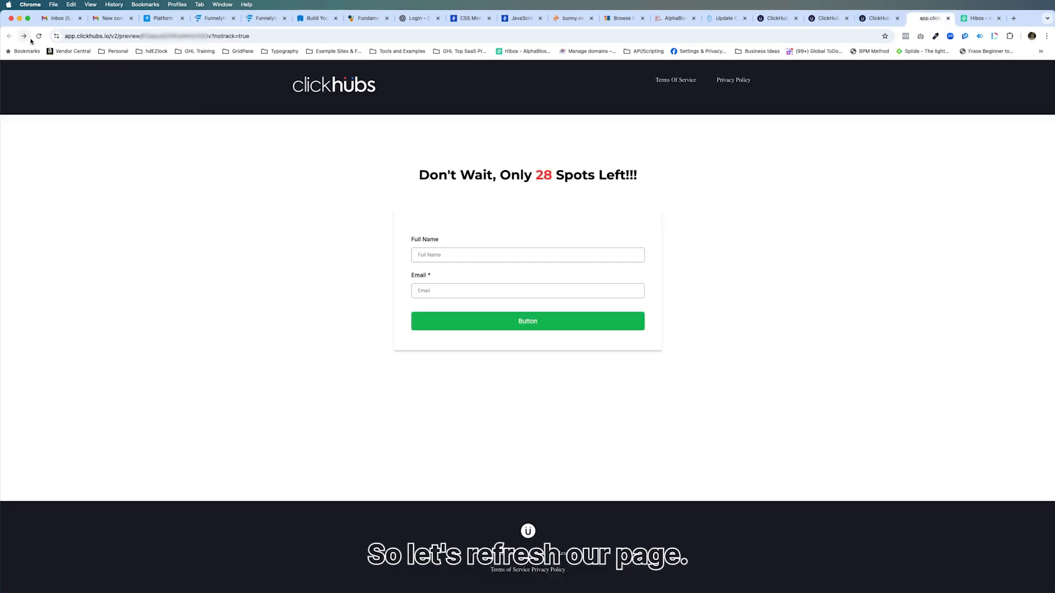
click(454, 256)
click(465, 276)
click(463, 291)
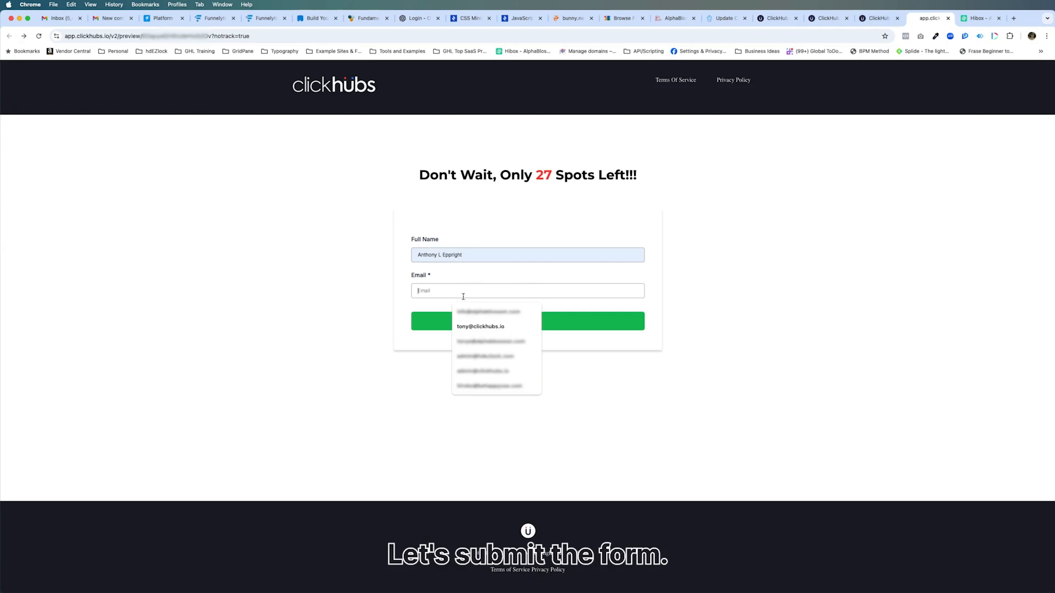
click(480, 326)
click(530, 323)
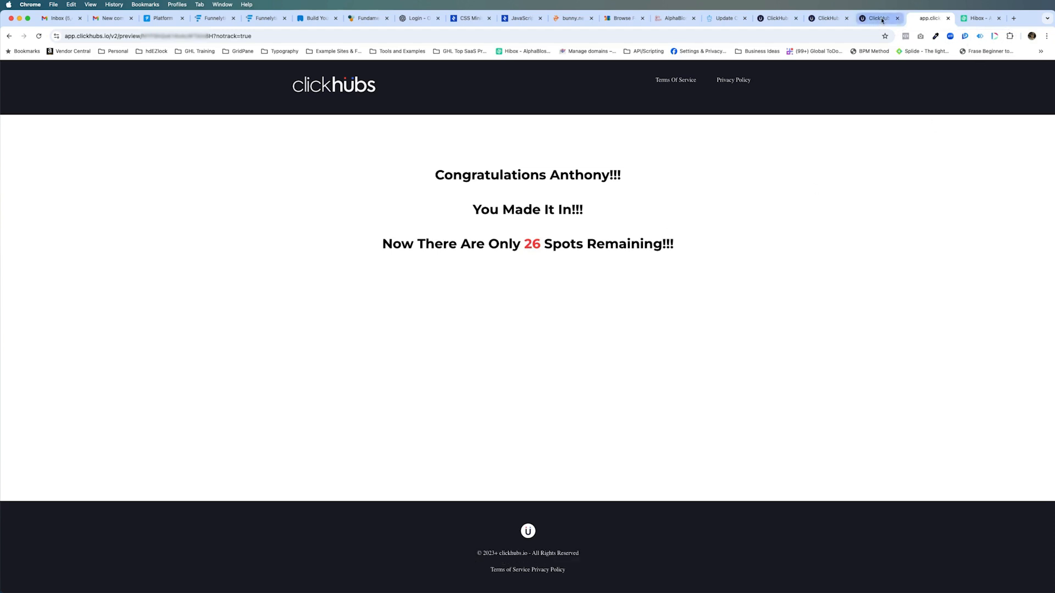
Reload the custom values and check Countdown Timer and Countdown Timer After in the Test Values folder
click(775, 18)
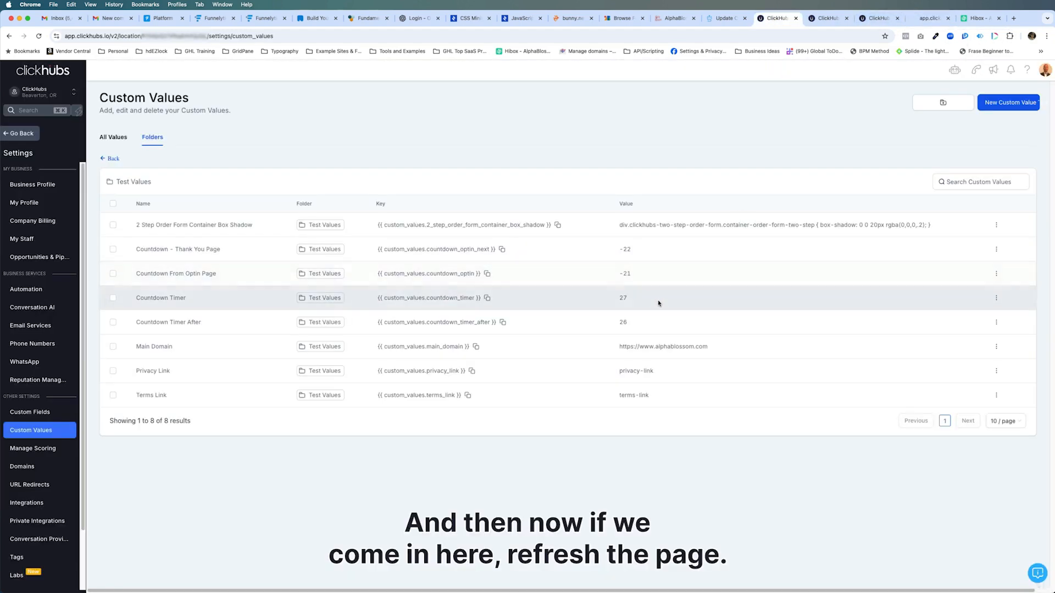
click(38, 35)
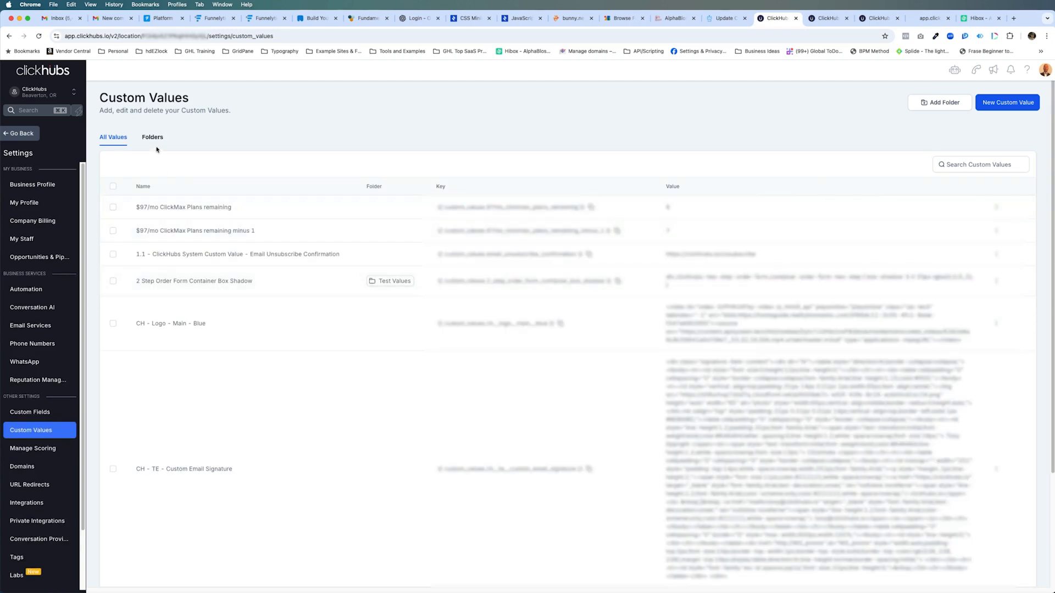
click(153, 138)
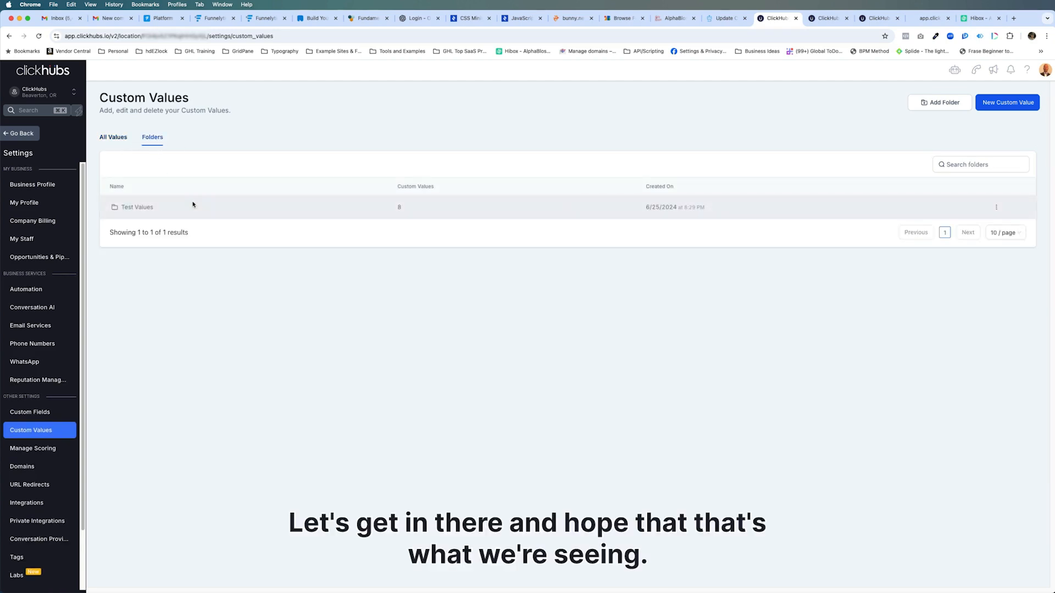
click(150, 211)
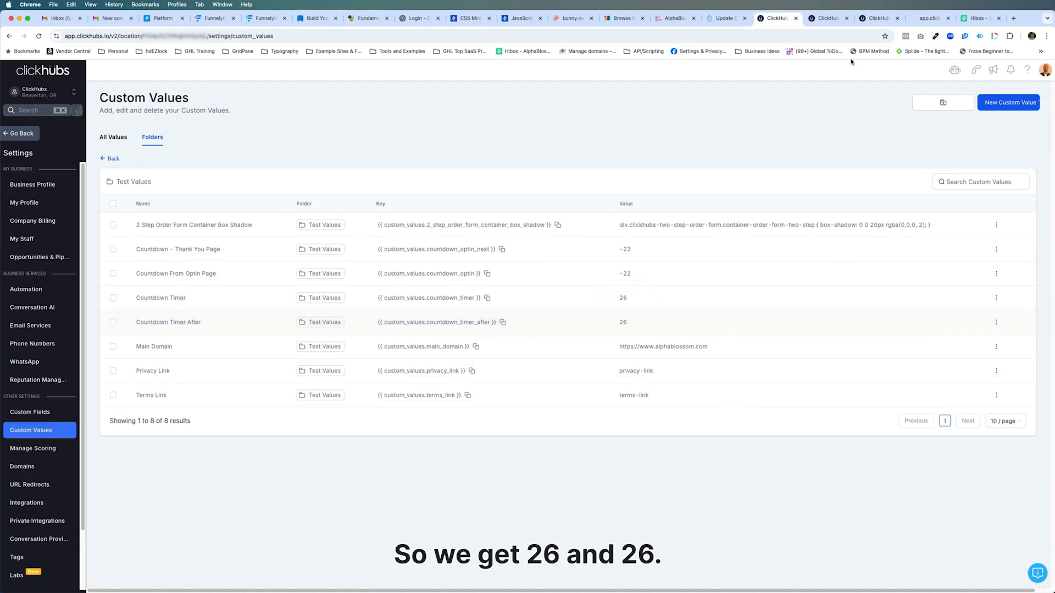
Rename the workflow's Math Operation action to "Math Operation - Timer" and save it
click(829, 18)
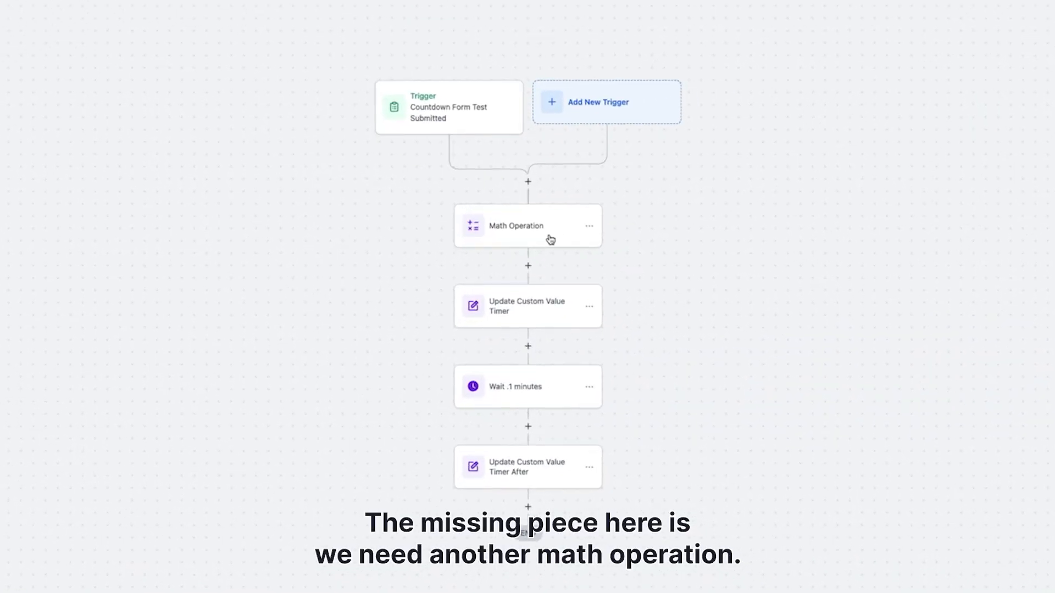
click(589, 226)
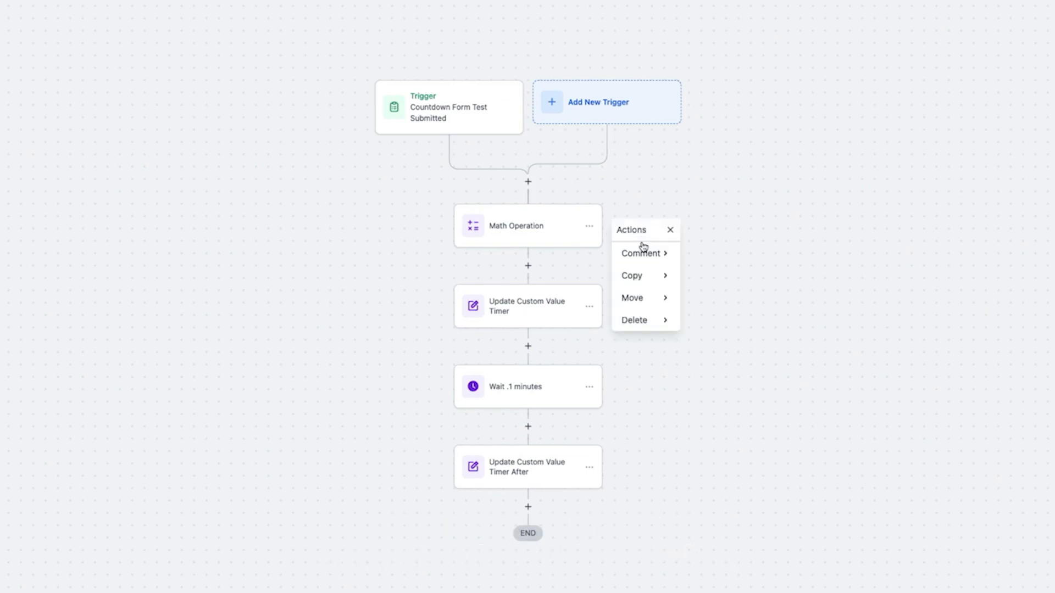
click(546, 216)
click(996, 55)
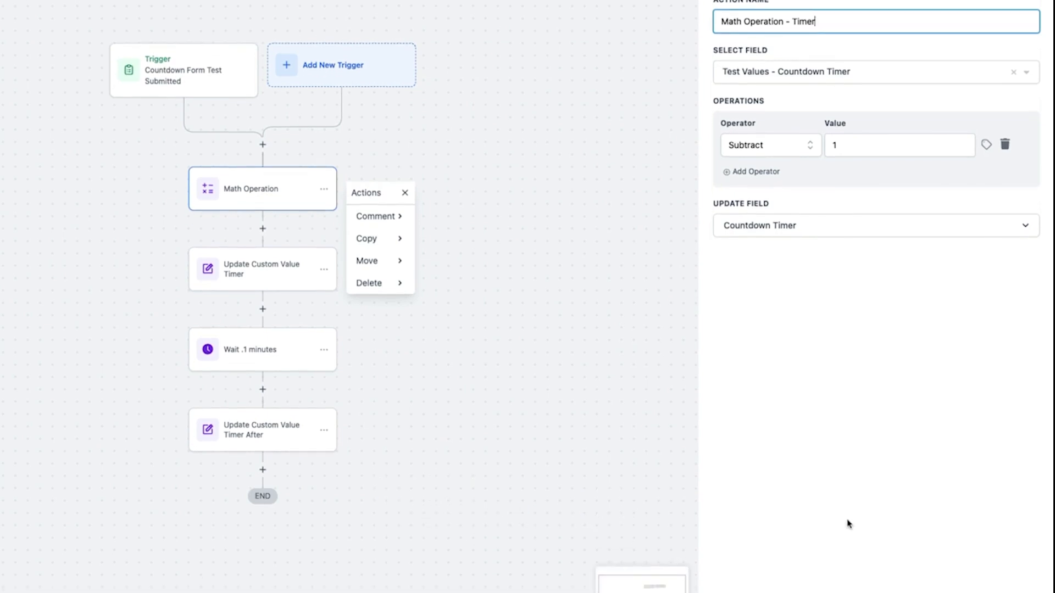
click(996, 581)
click(518, 145)
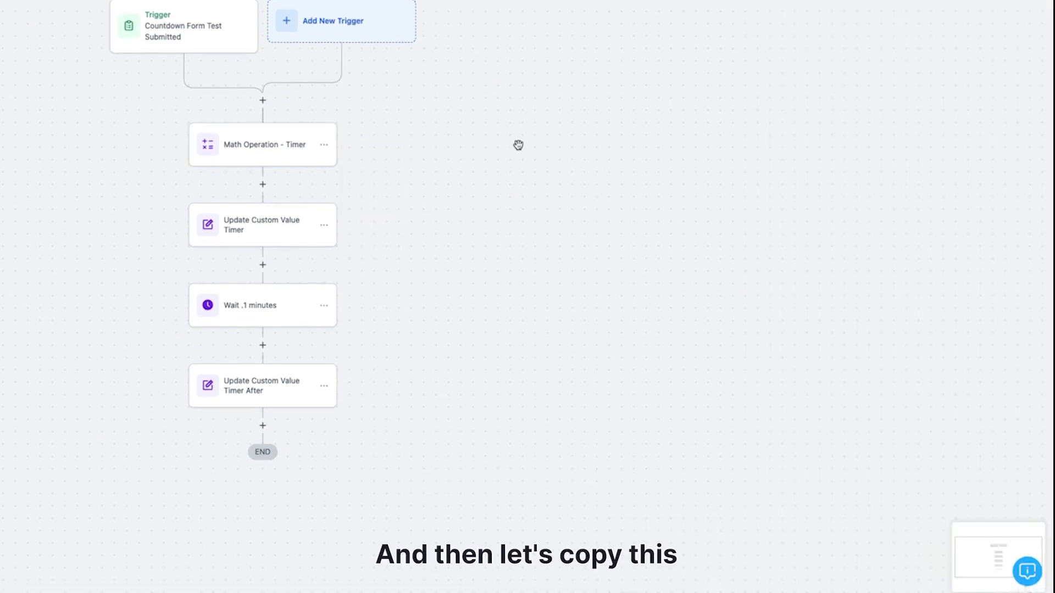
Copy the Math Operation - Timer action and place the copy directly after the Wait .1 minutes action
click(324, 145)
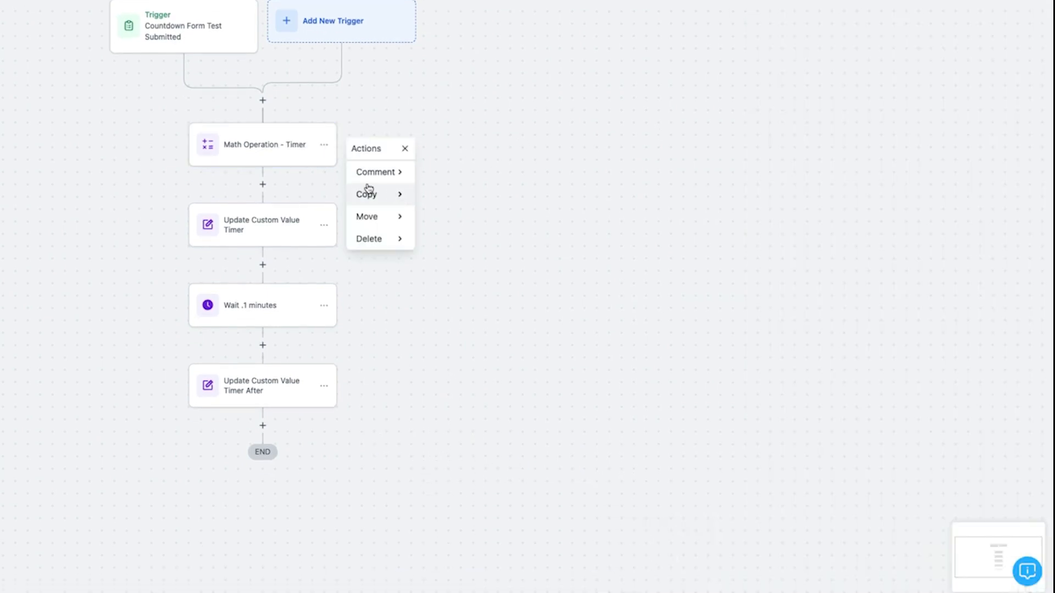
click(384, 195)
click(448, 175)
click(269, 344)
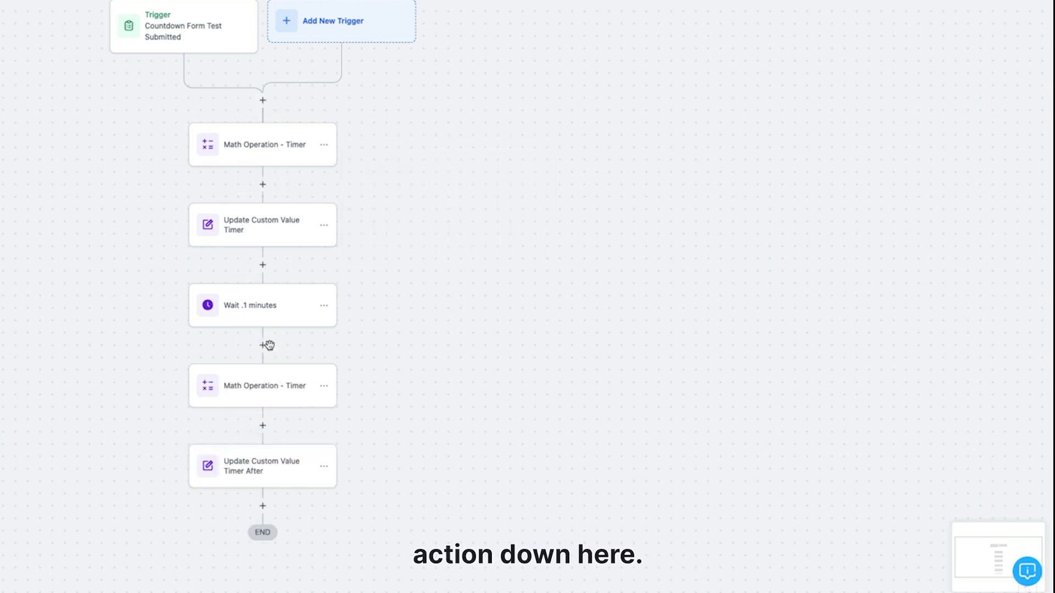
Change the copied math action's name to "Math Operation - Timer After"
click(268, 391)
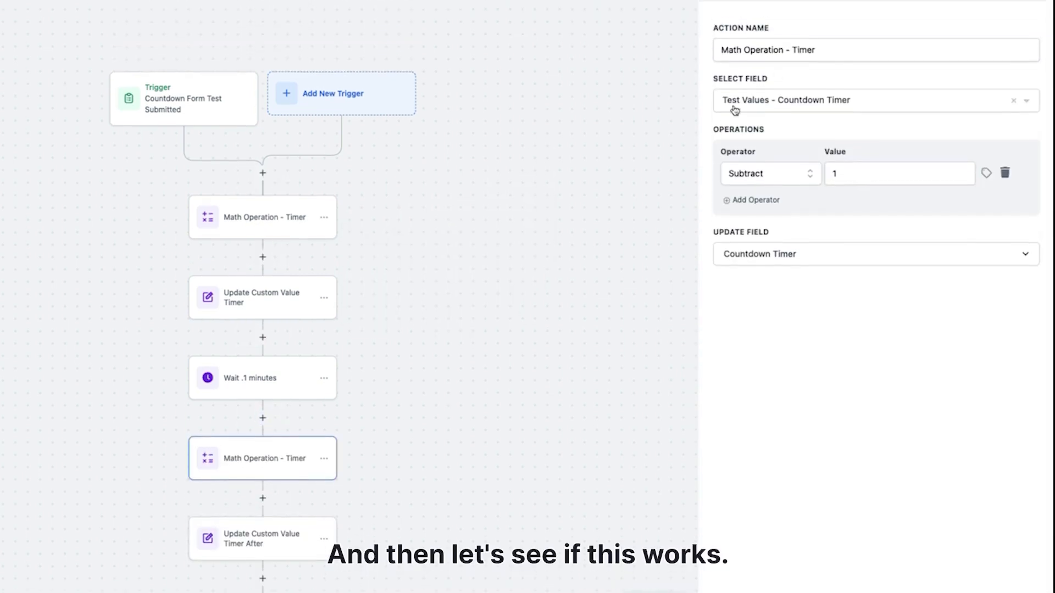
click(833, 117)
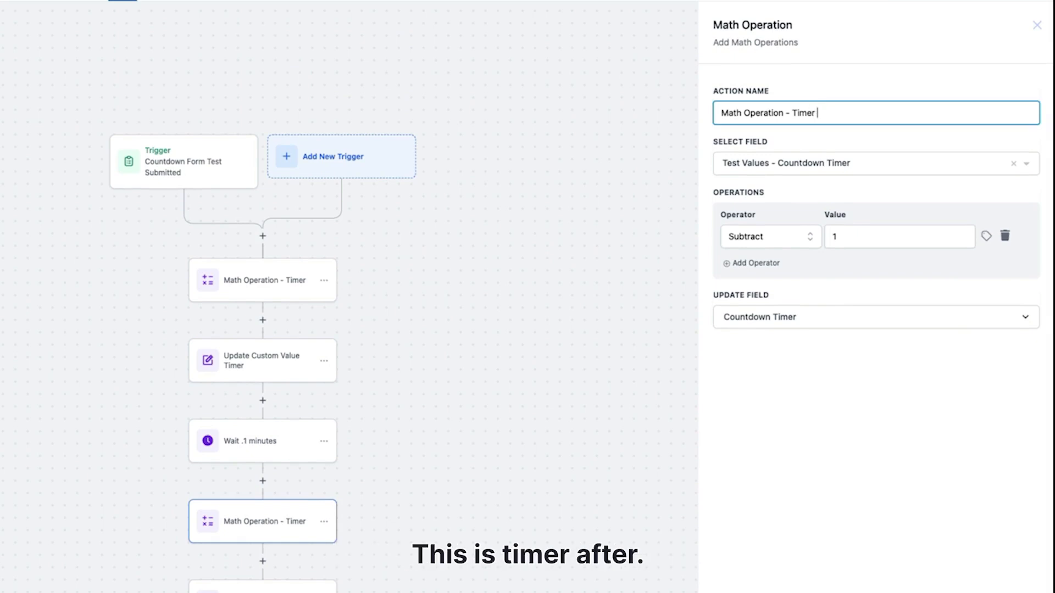
text(After)
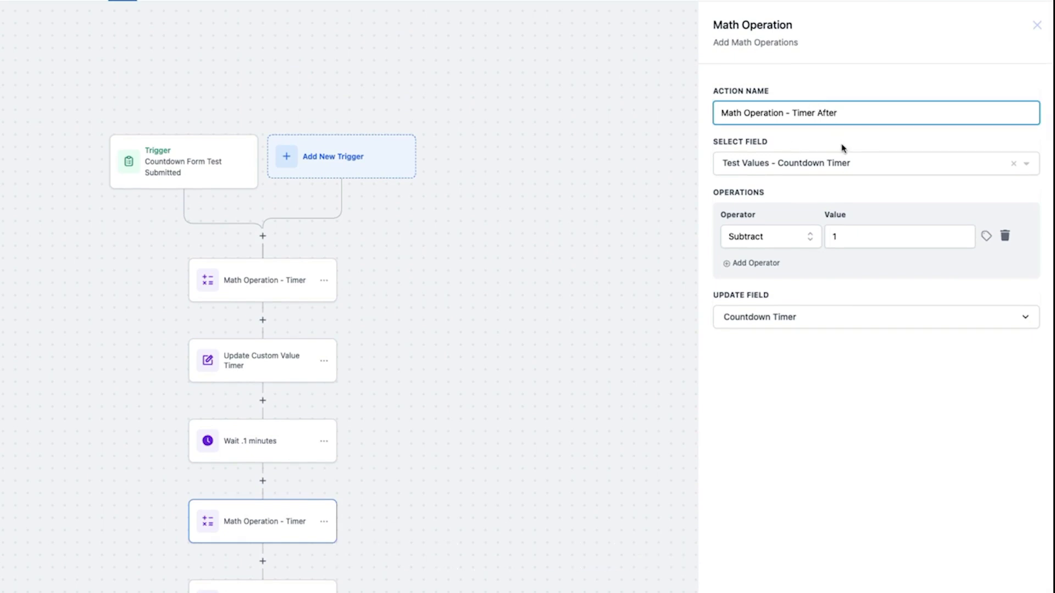
Set the copied math action's source field to Test Values - Countdown Timer After, then save the action and the workflow
click(843, 165)
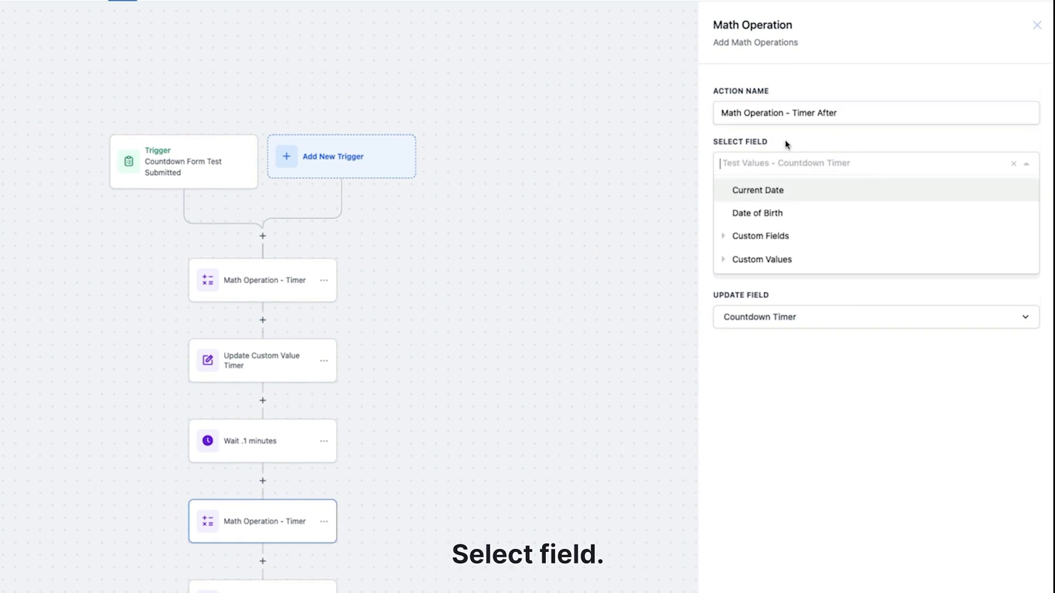
click(775, 236)
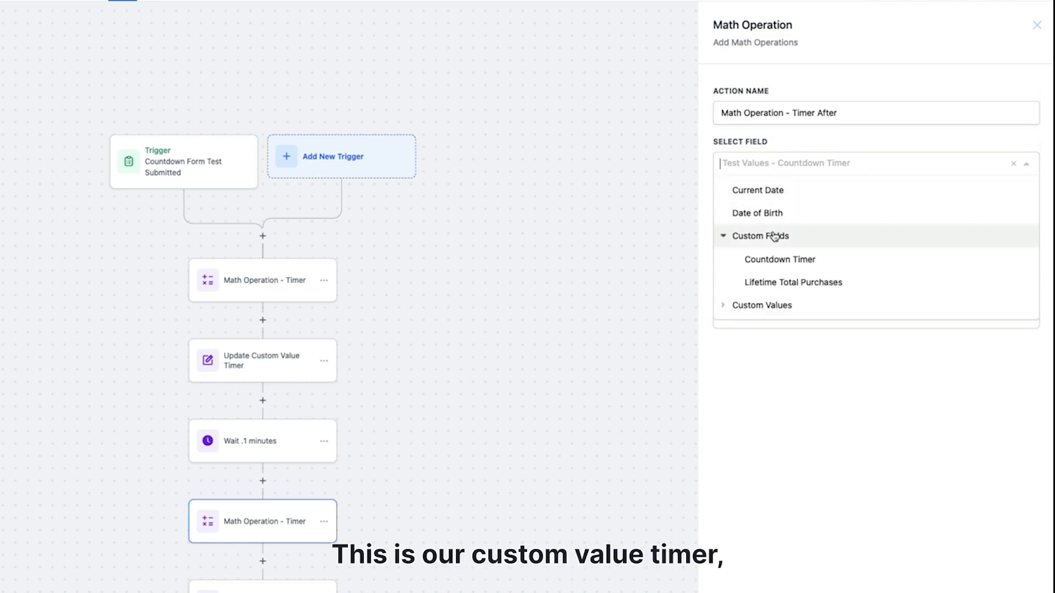
click(777, 236)
click(786, 258)
scroll(838, 269, down, 1)
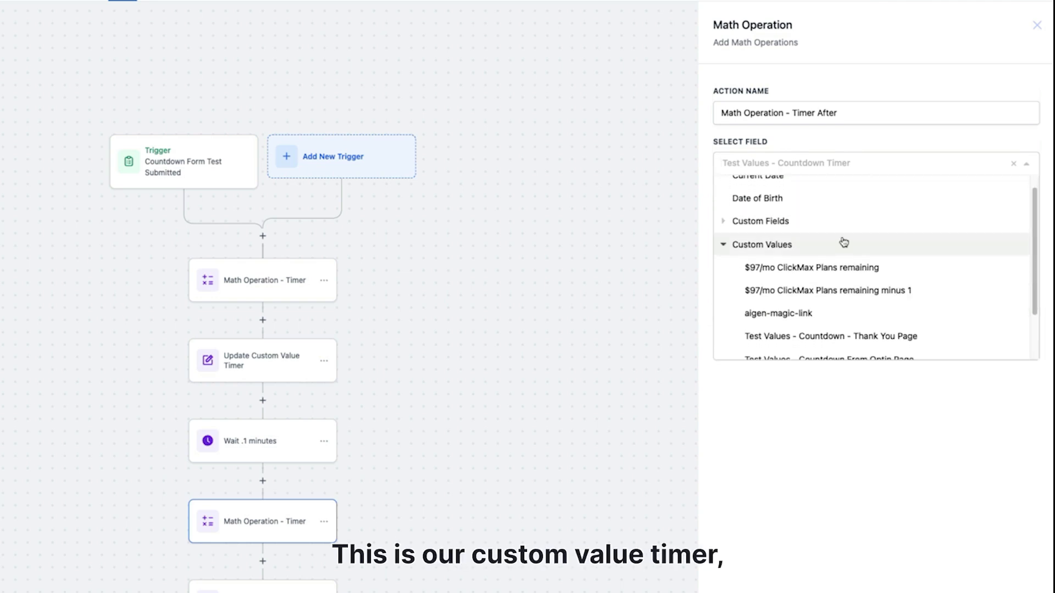
text(timer)
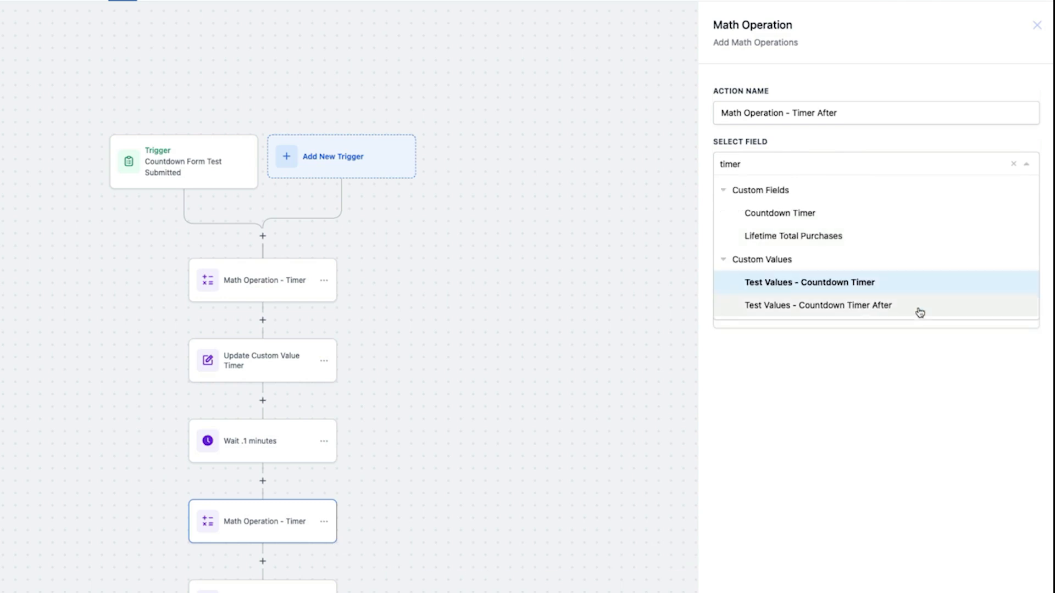
click(870, 304)
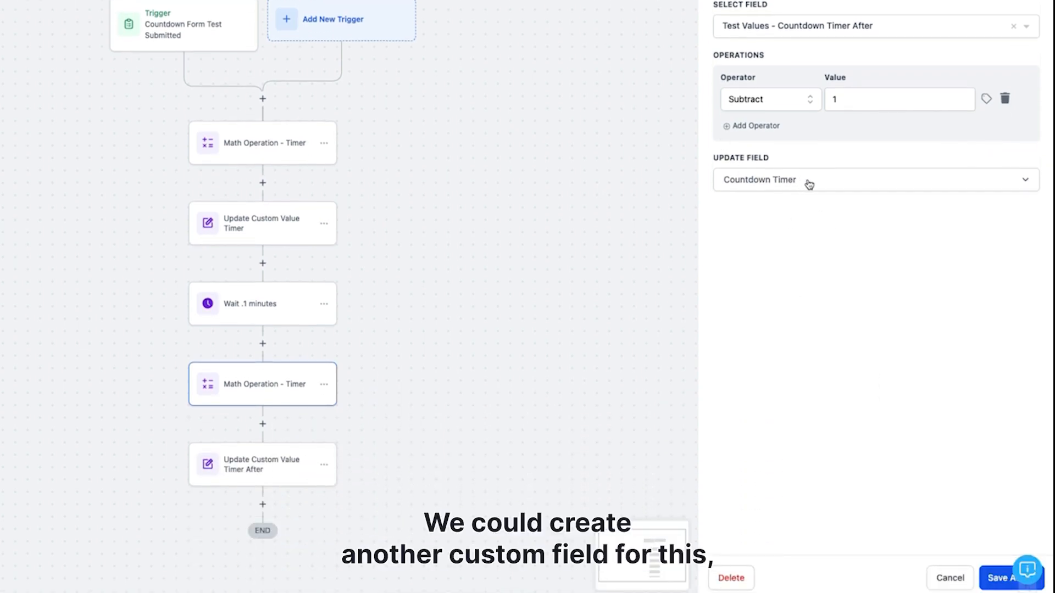
click(995, 579)
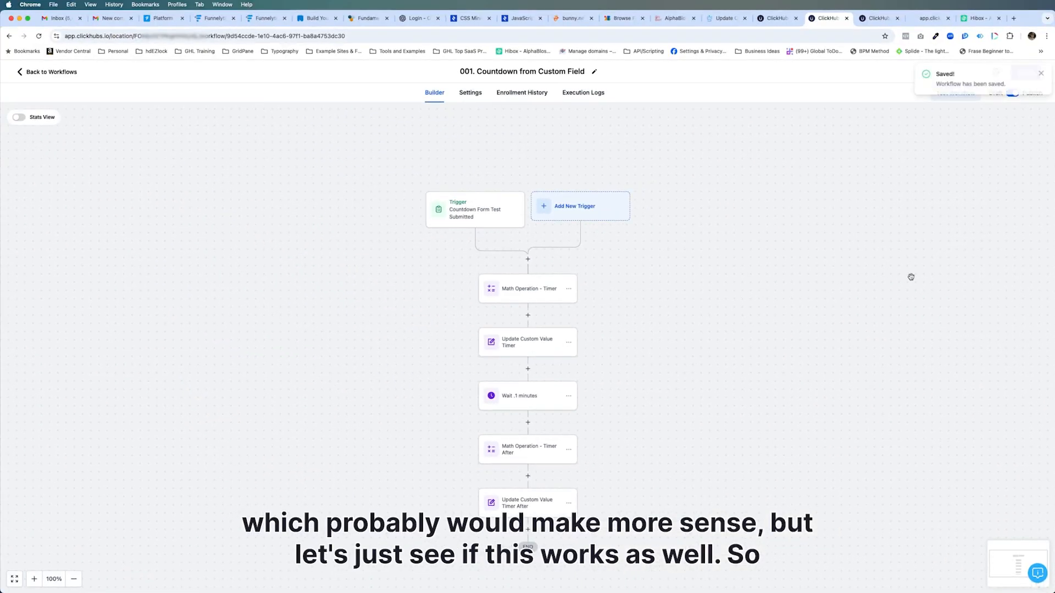
Return the preview to the opt-in page and update the Countdown Timer After custom value to 25
click(914, 18)
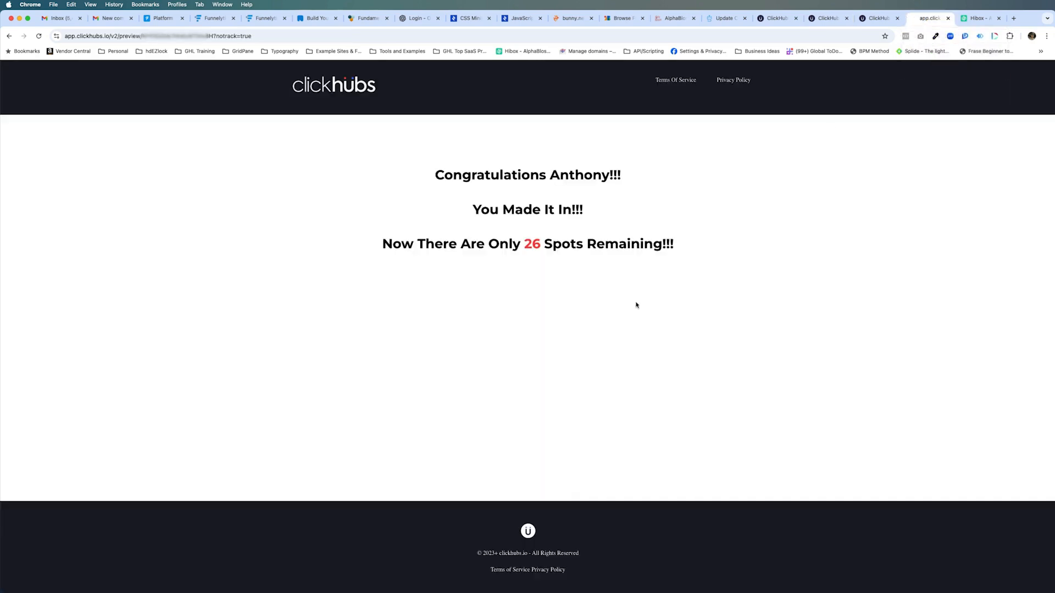
click(16, 36)
click(777, 18)
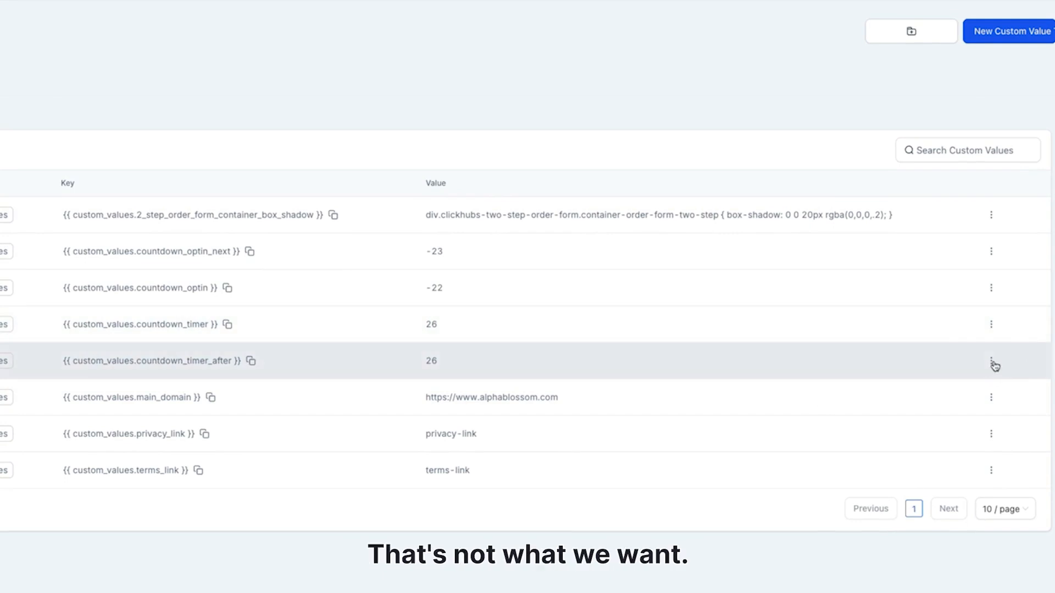
click(991, 361)
click(983, 322)
click(163, 389)
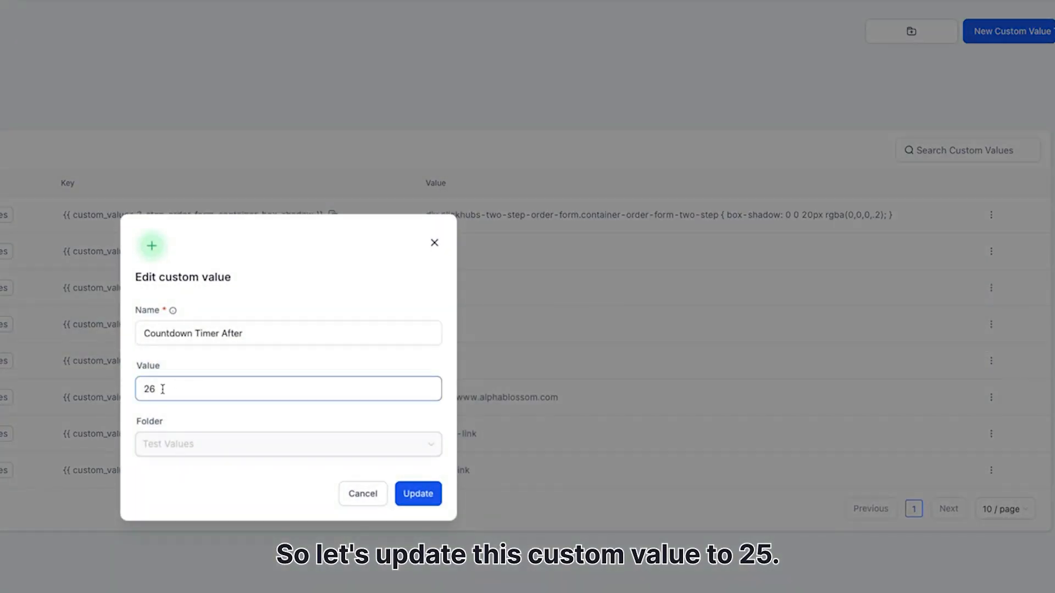
click(430, 490)
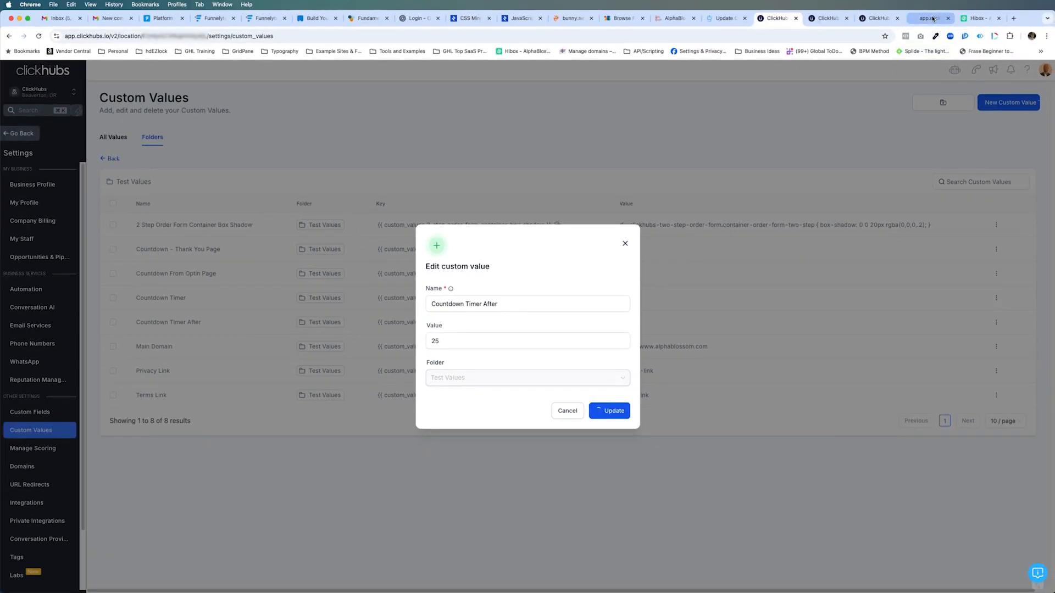
Switch to the opt-in page preview and submit the form with the contact's full name and e-mail
click(933, 19)
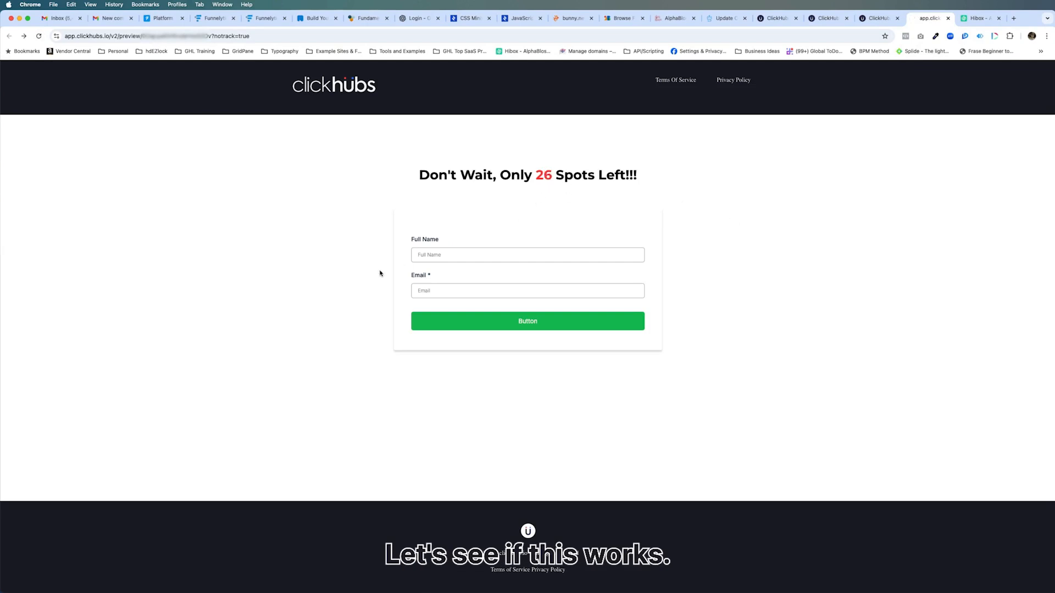
click(456, 255)
click(461, 274)
click(467, 290)
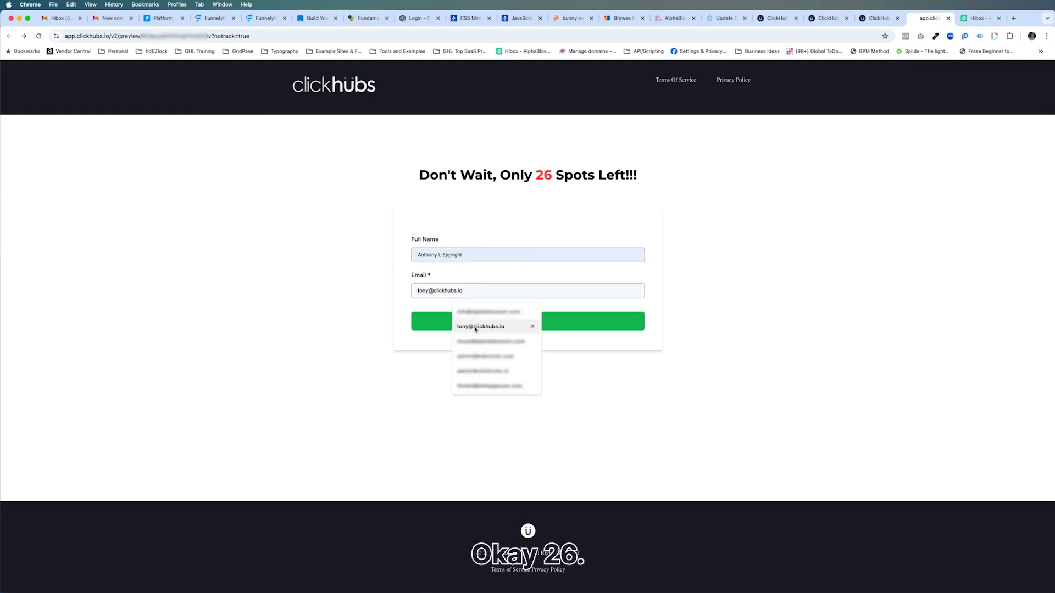
click(476, 327)
click(519, 320)
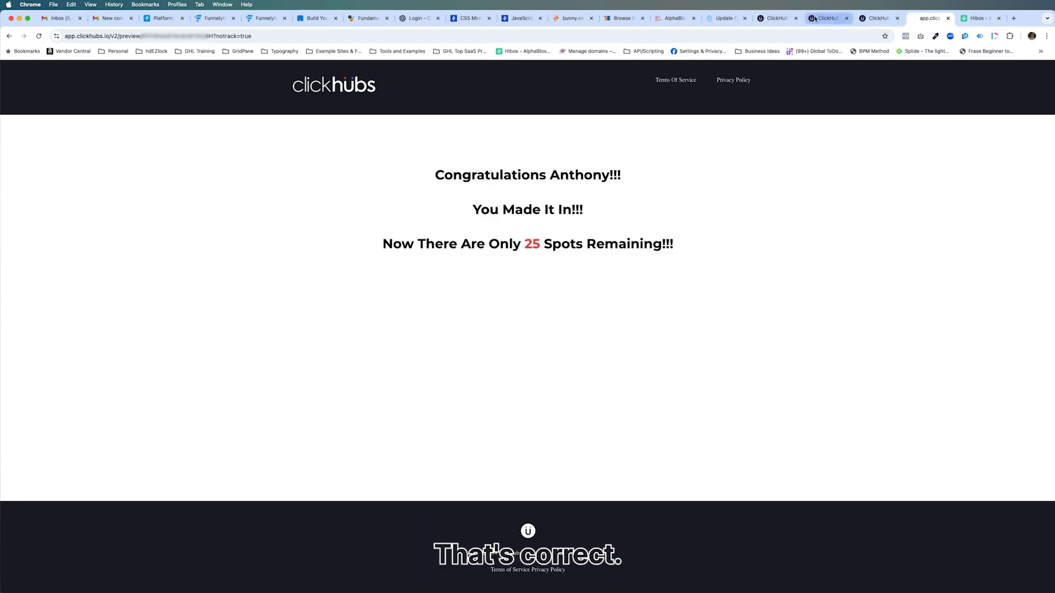
Reload the custom values and reopen the Test Values folder to check both countdown timer values
click(776, 18)
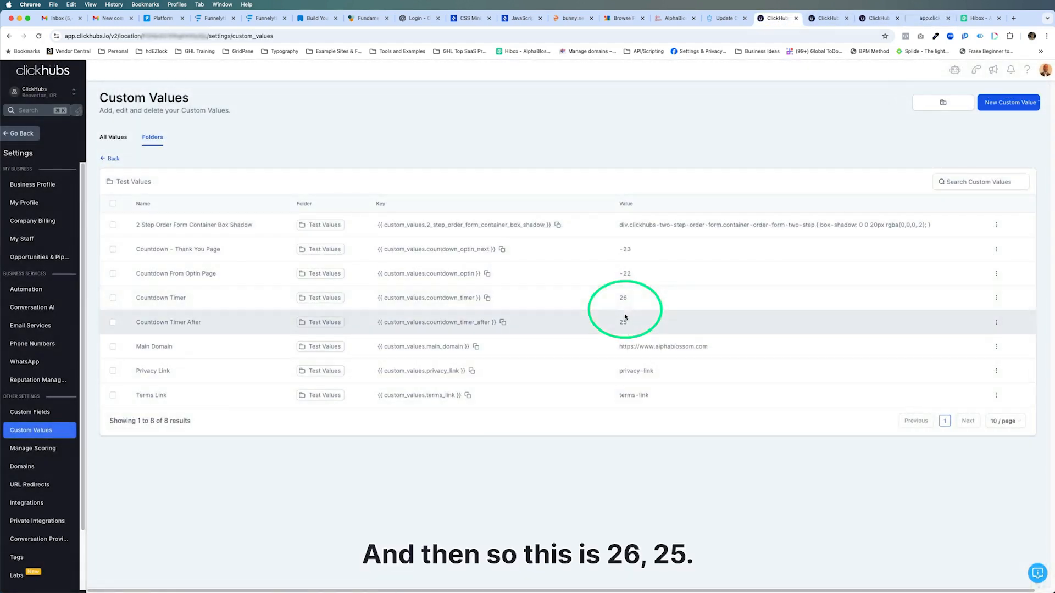
click(39, 37)
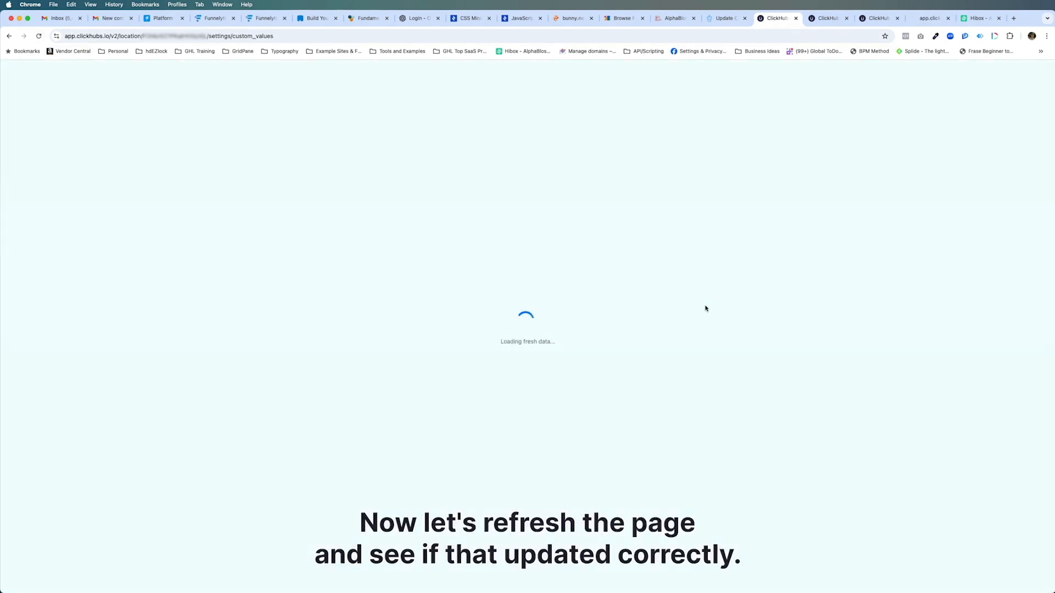
click(153, 137)
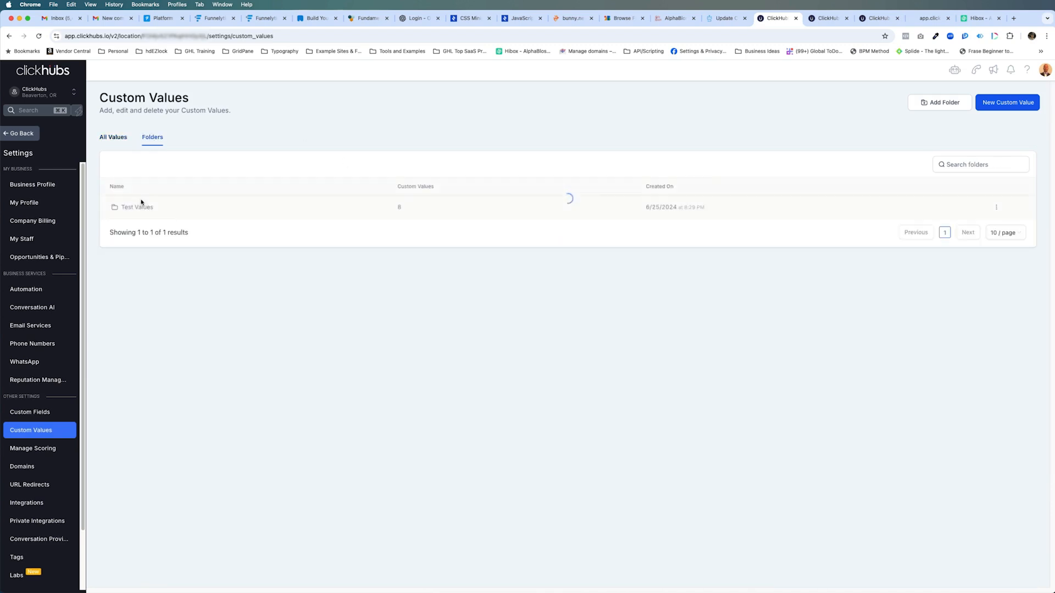
click(139, 208)
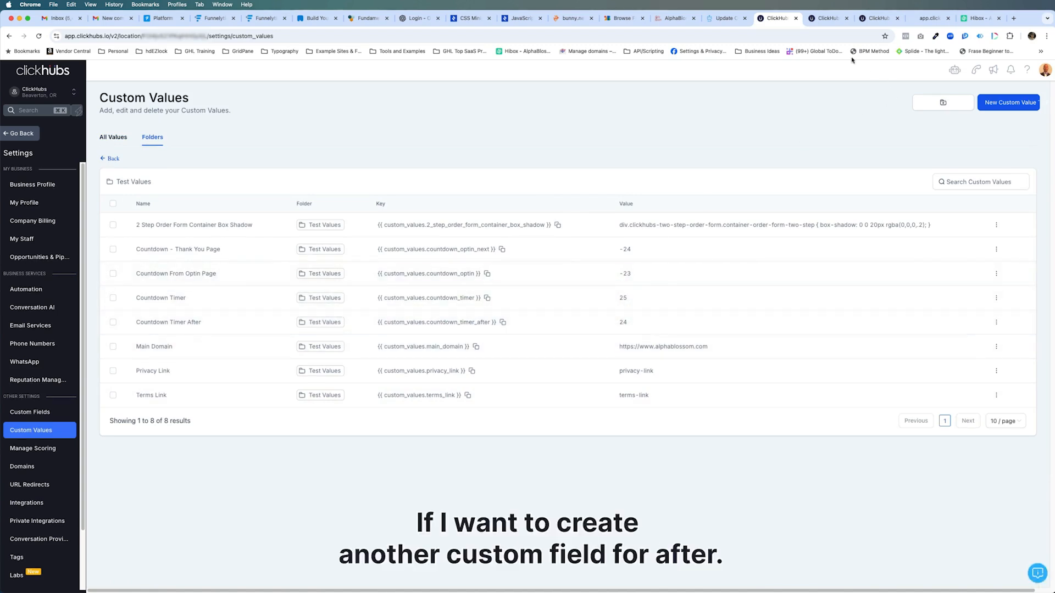
Go back to the opt-in page preview, reload it, and submit the form again with the contact's full name and e-mail
click(827, 18)
click(870, 18)
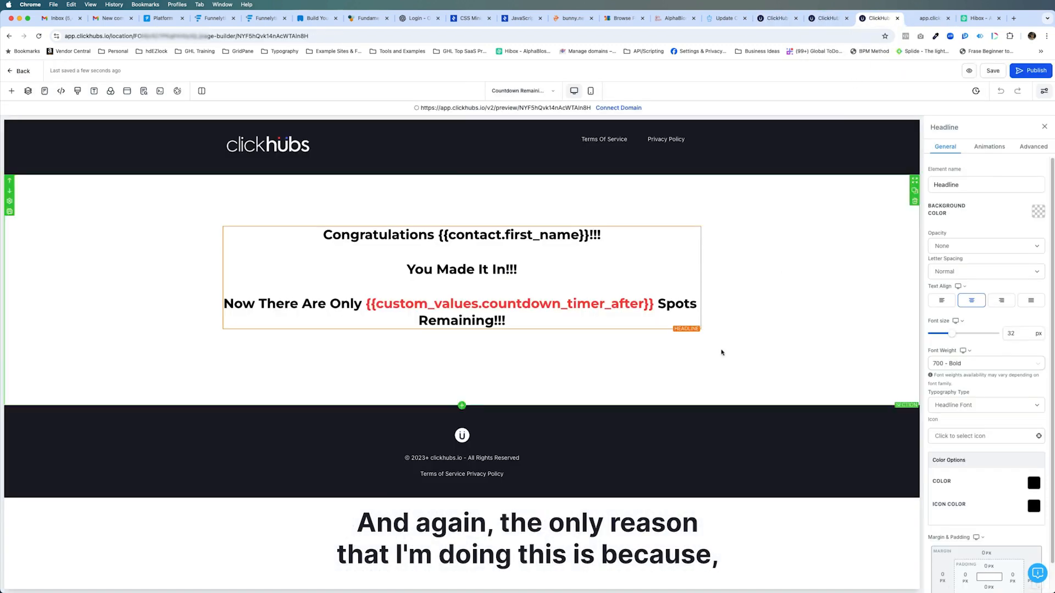
click(929, 18)
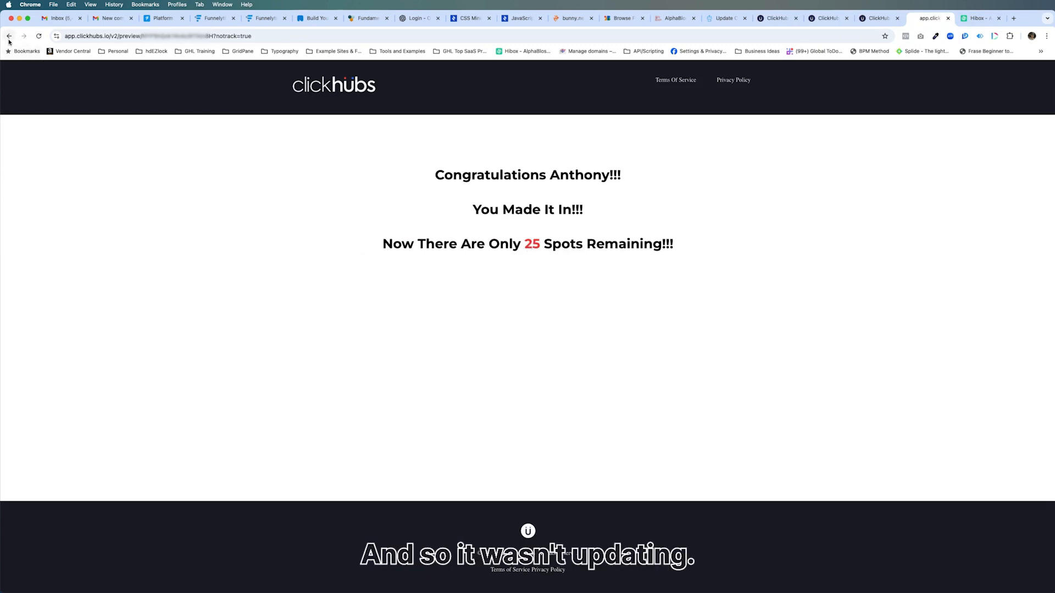
click(9, 36)
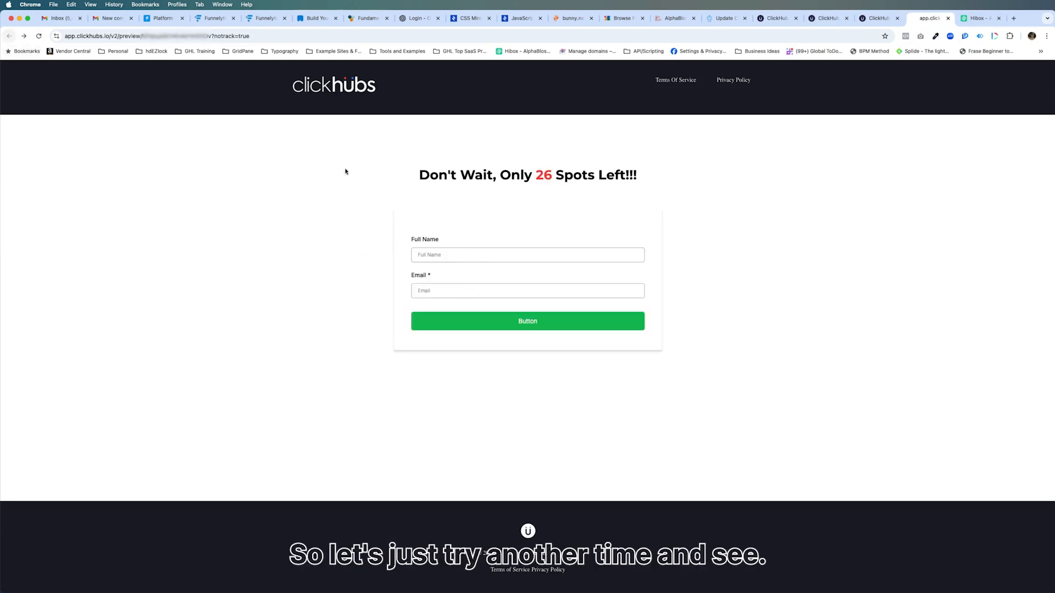
click(39, 36)
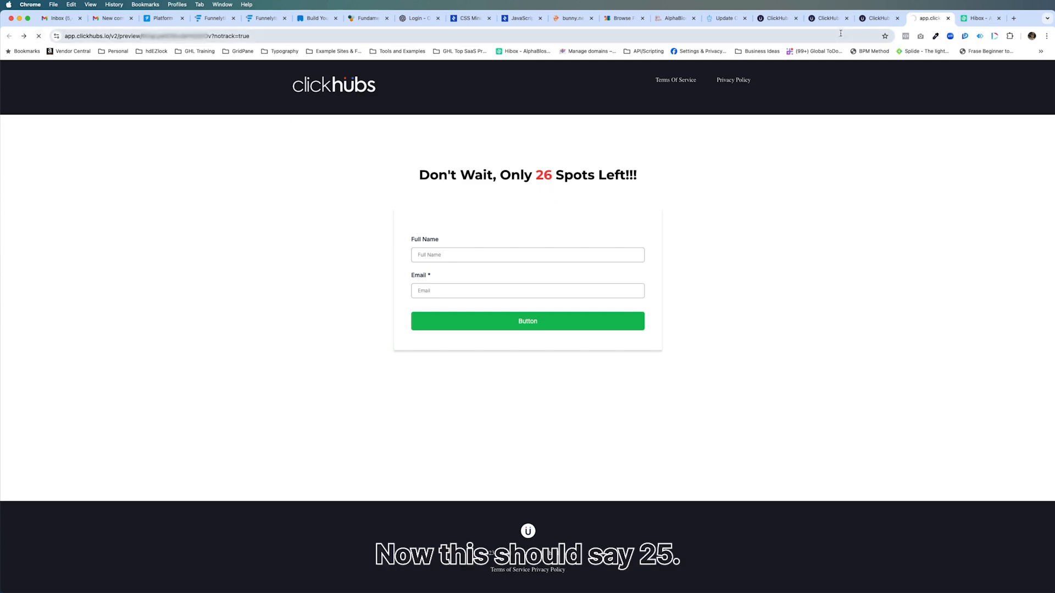
click(491, 255)
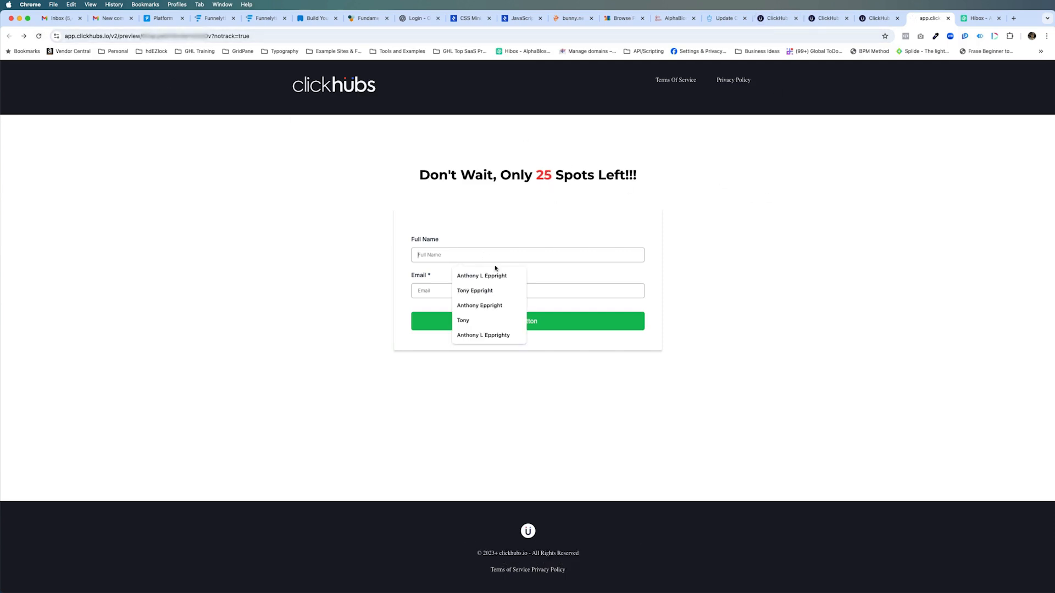
click(487, 275)
click(486, 288)
click(502, 327)
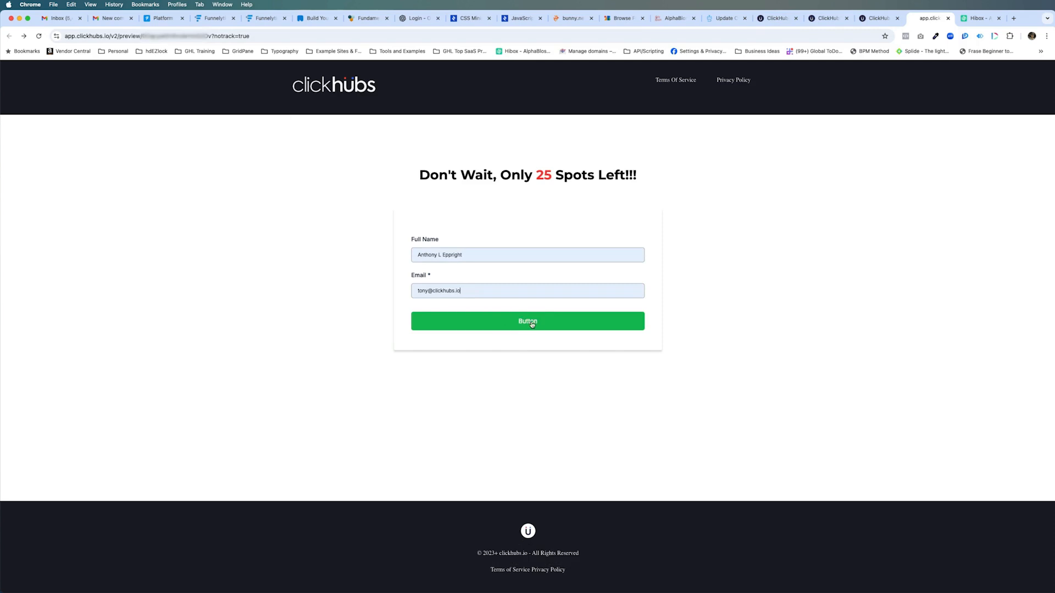
click(502, 326)
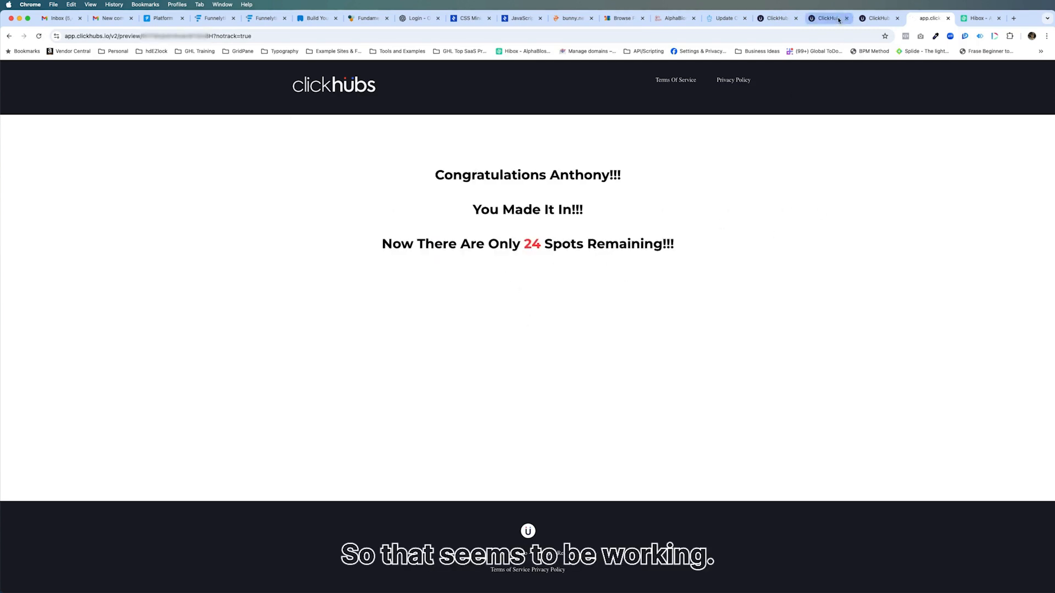
Refresh the custom values and check Countdown Timer and Countdown Timer After in the Test Values folder
click(878, 18)
click(773, 20)
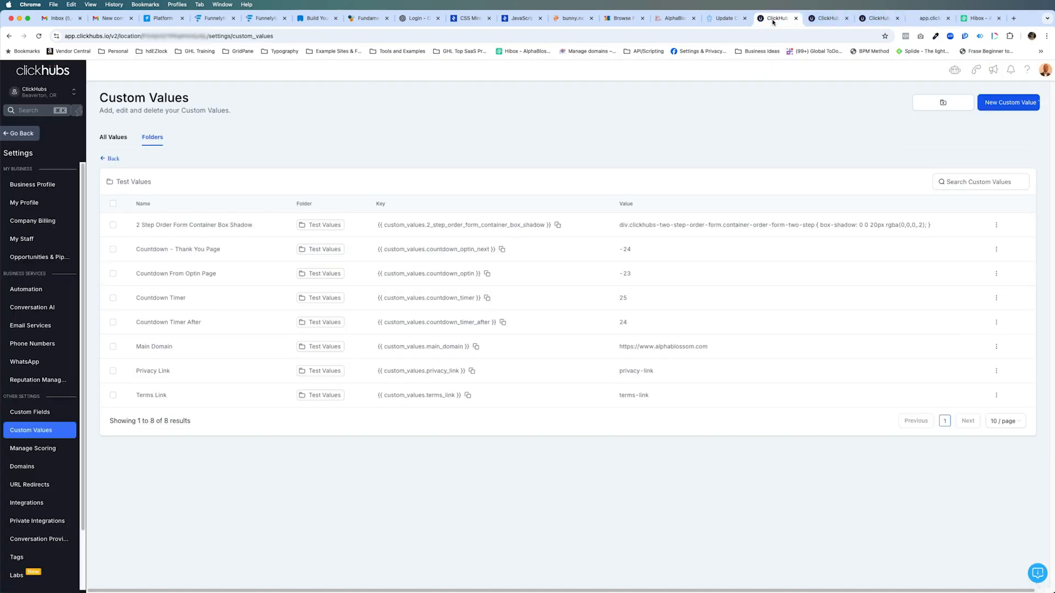
click(38, 36)
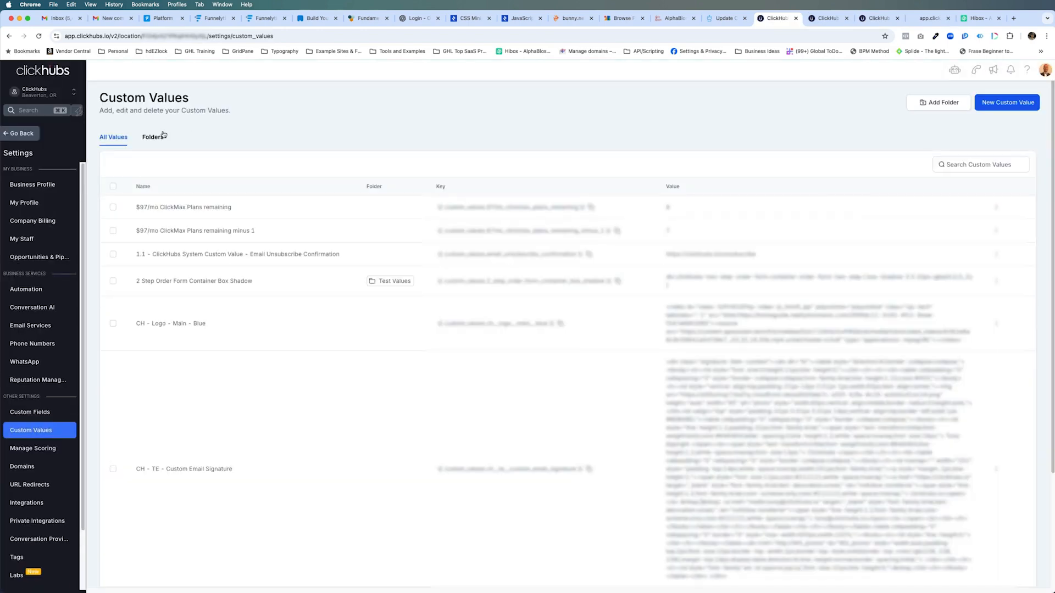
click(159, 136)
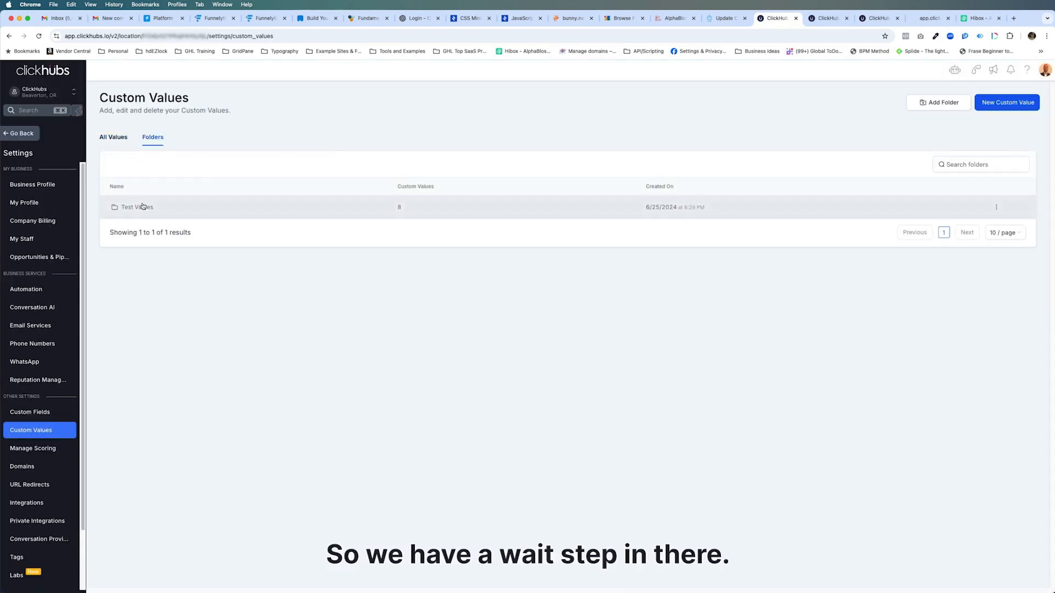
click(146, 208)
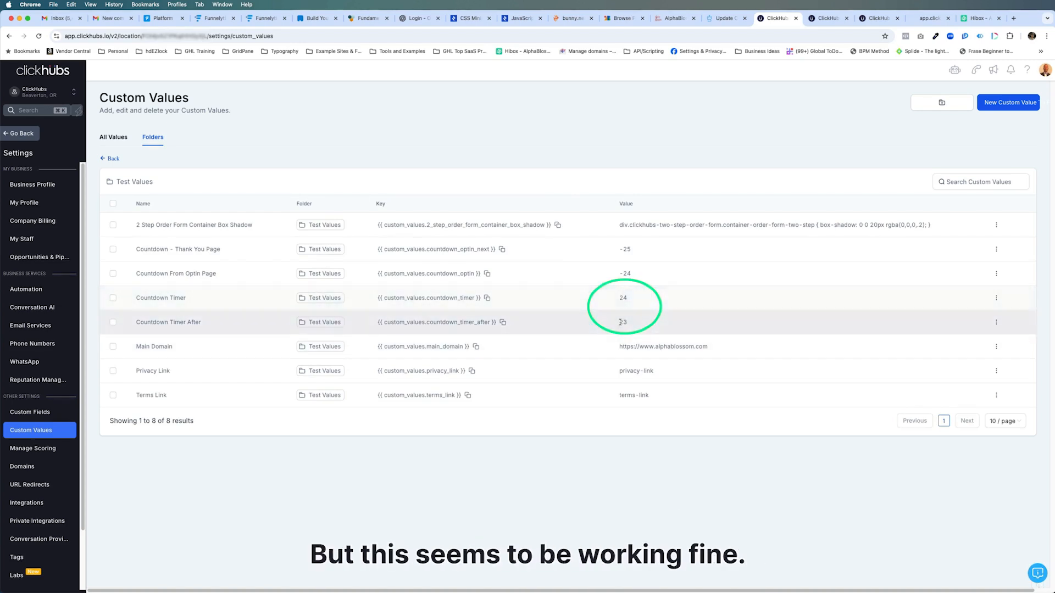
Return to the opt-in page, reload it, and submit a third test entry with the contact's full name and e-mail
click(929, 17)
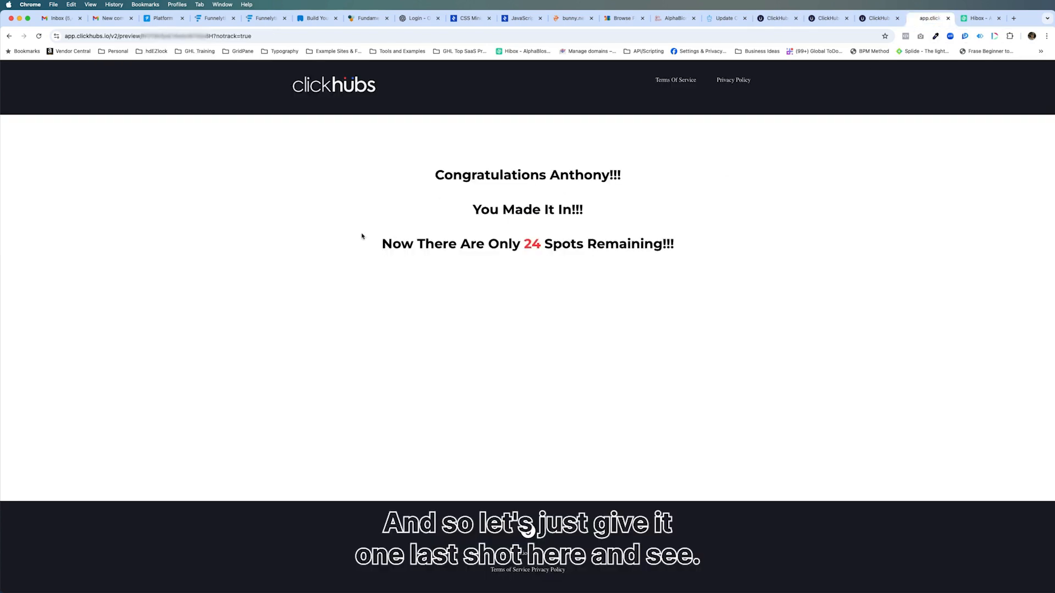
click(11, 36)
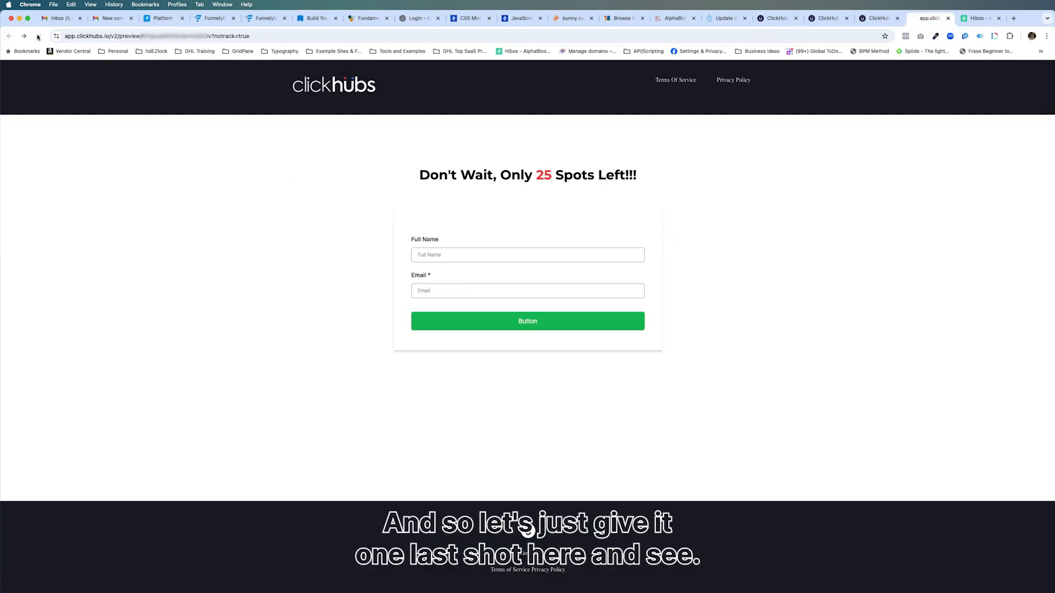
click(38, 37)
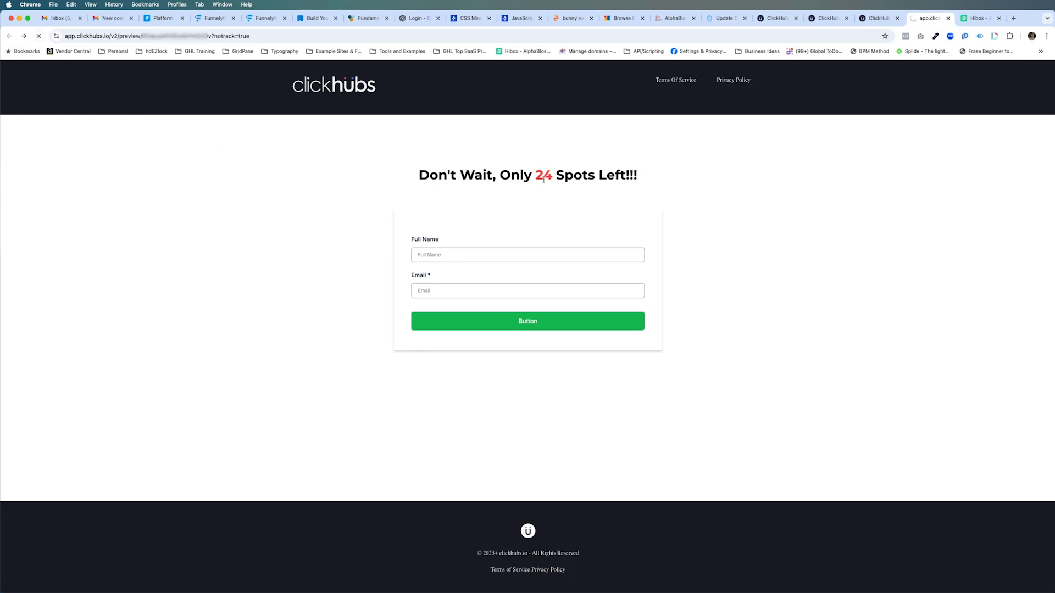
click(442, 260)
click(462, 276)
click(448, 288)
click(465, 309)
click(529, 321)
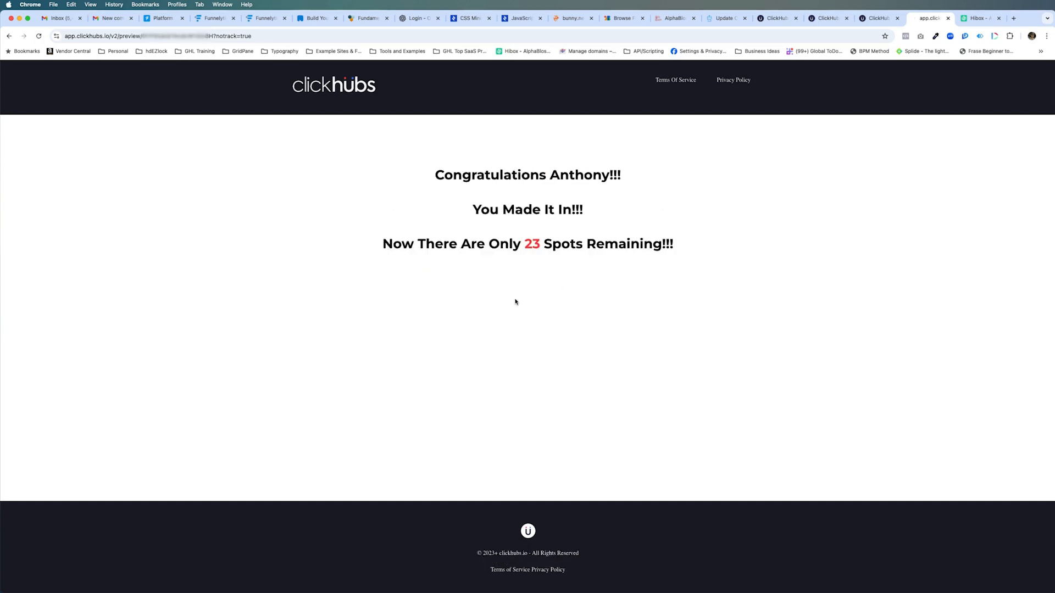
Reopen the Test Values folder in the custom values to check the two timer values after the third submission
click(753, 17)
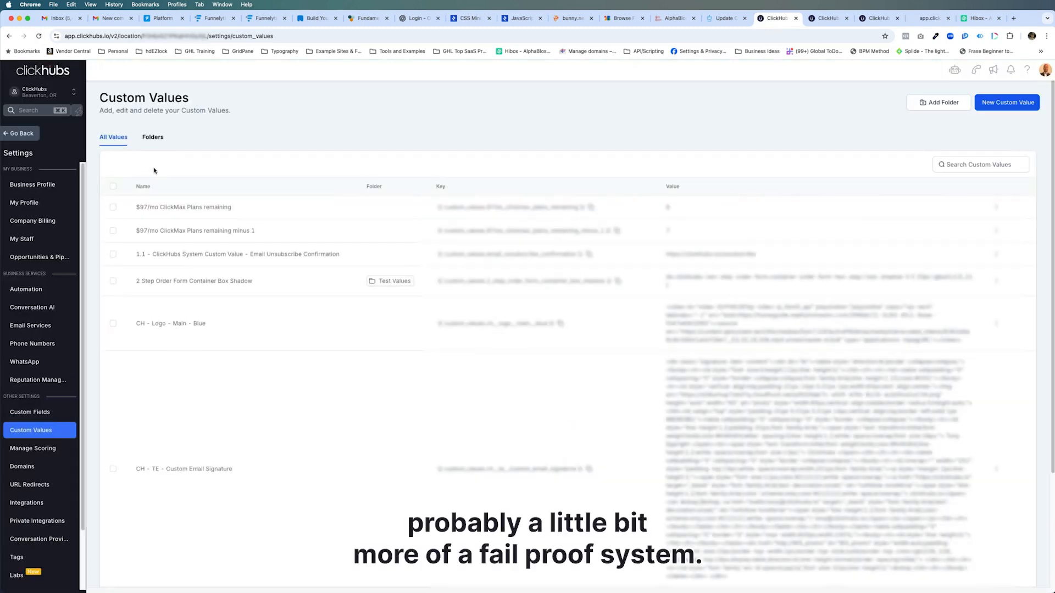
click(153, 137)
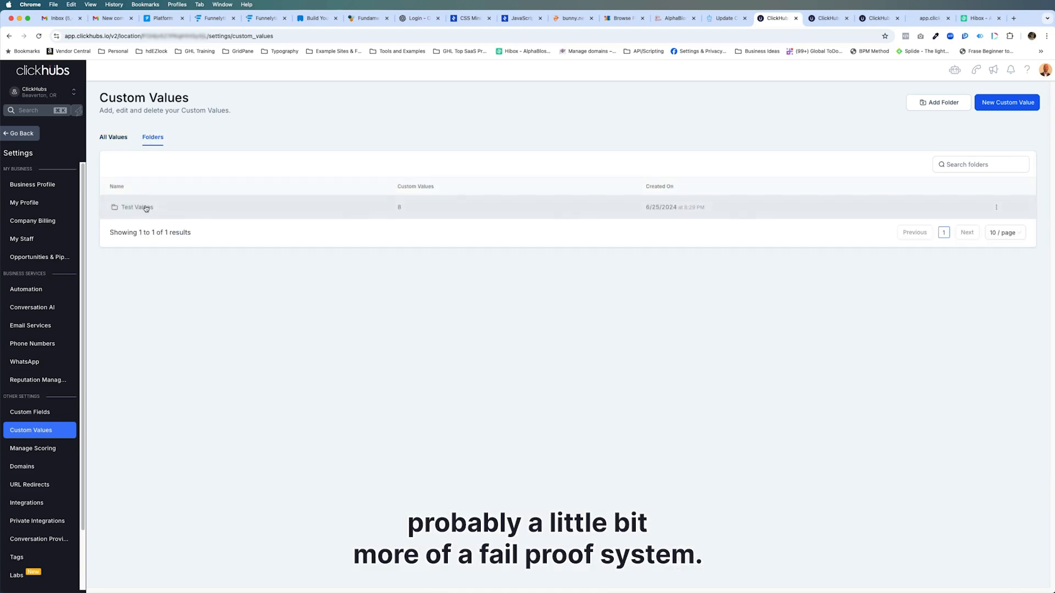
click(146, 208)
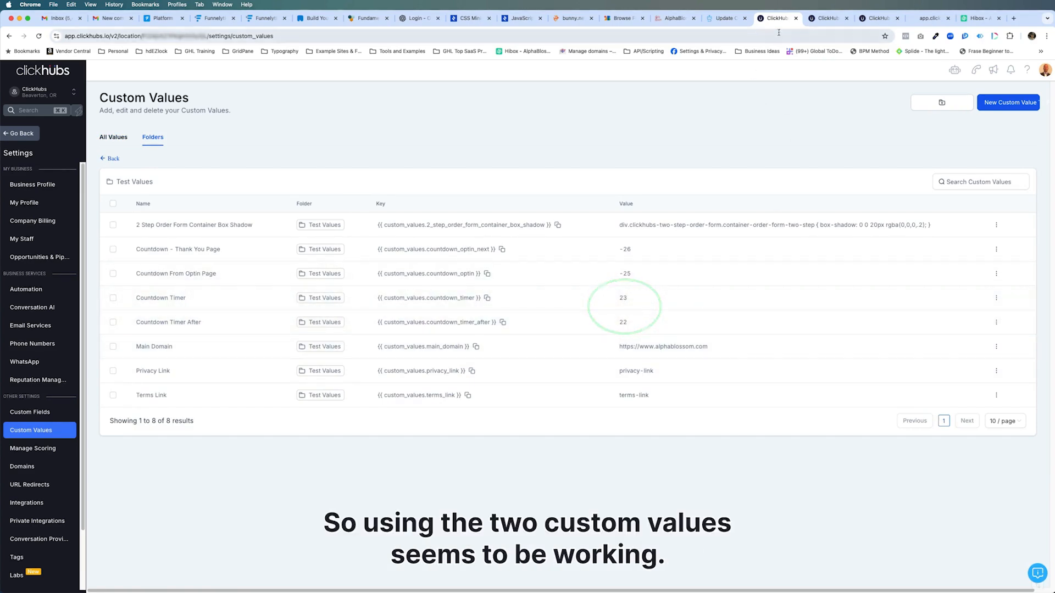
Review the settings of the math, update and wait actions in the 001. Countdown from Custom Field workflow
click(827, 18)
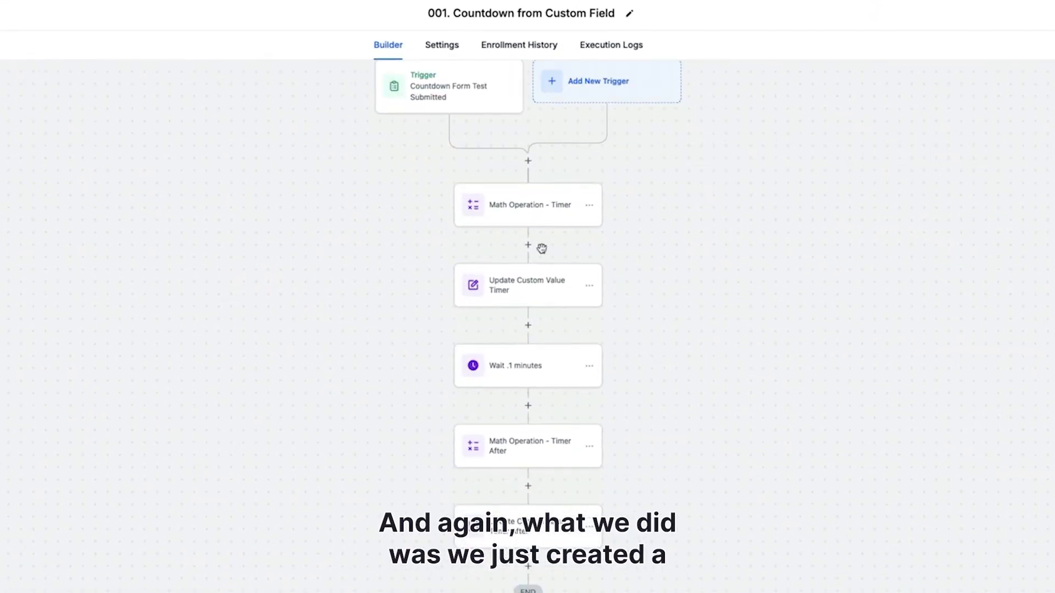
click(529, 219)
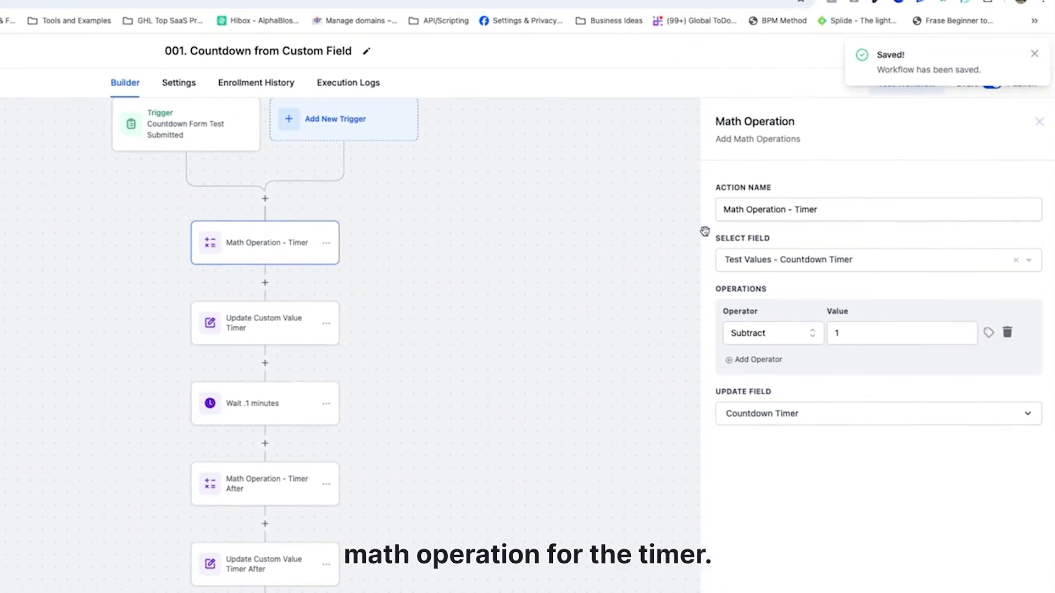
click(238, 323)
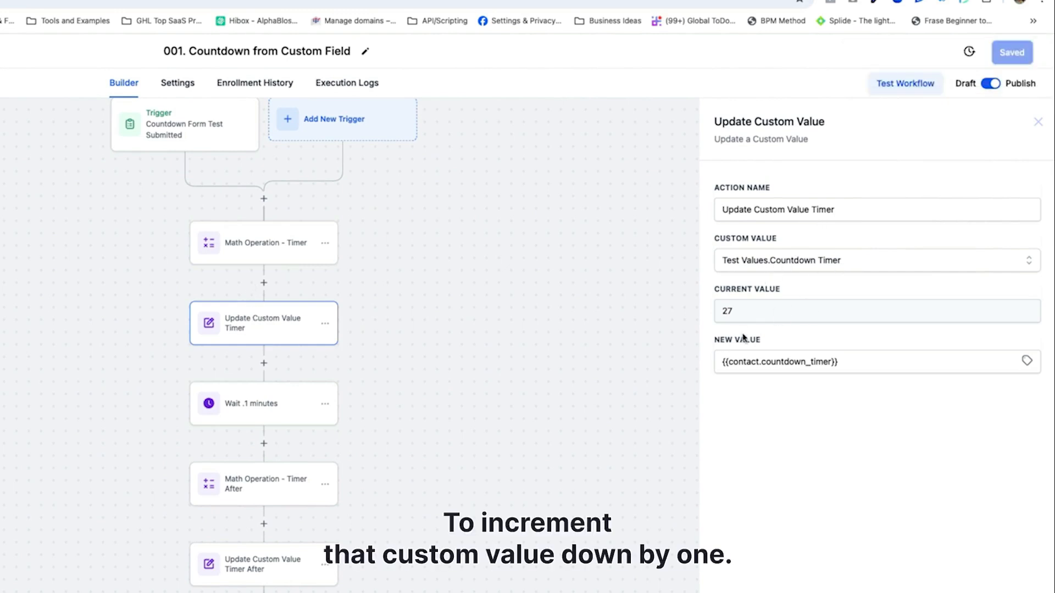
click(488, 420)
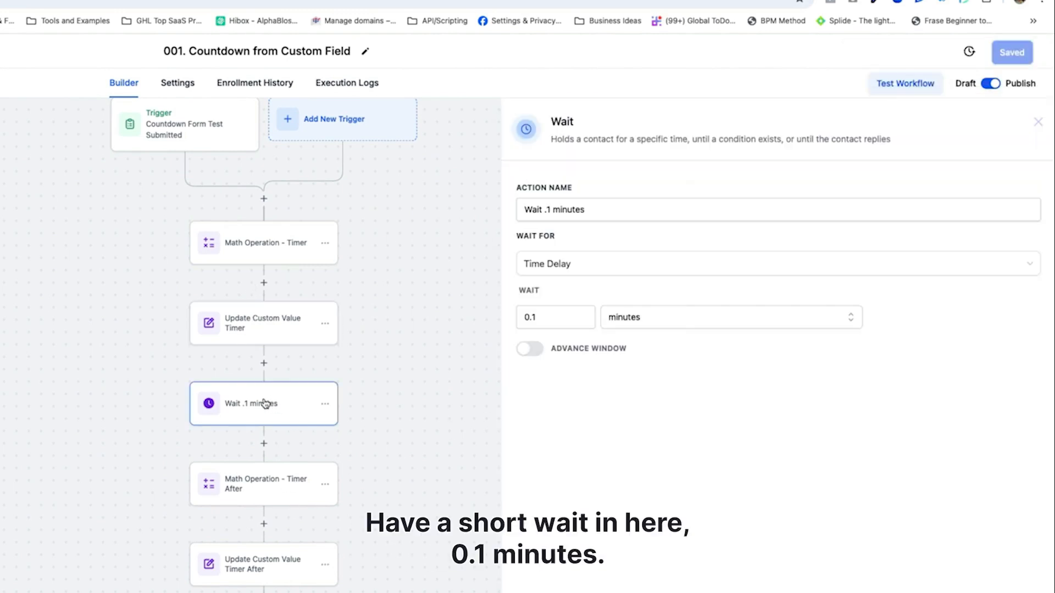
click(266, 481)
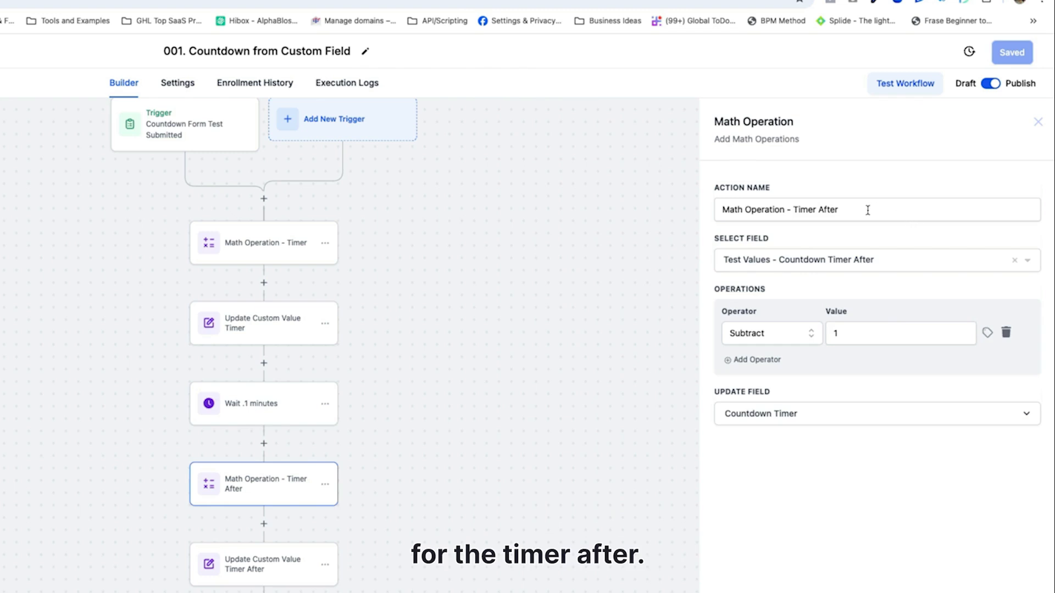
click(256, 572)
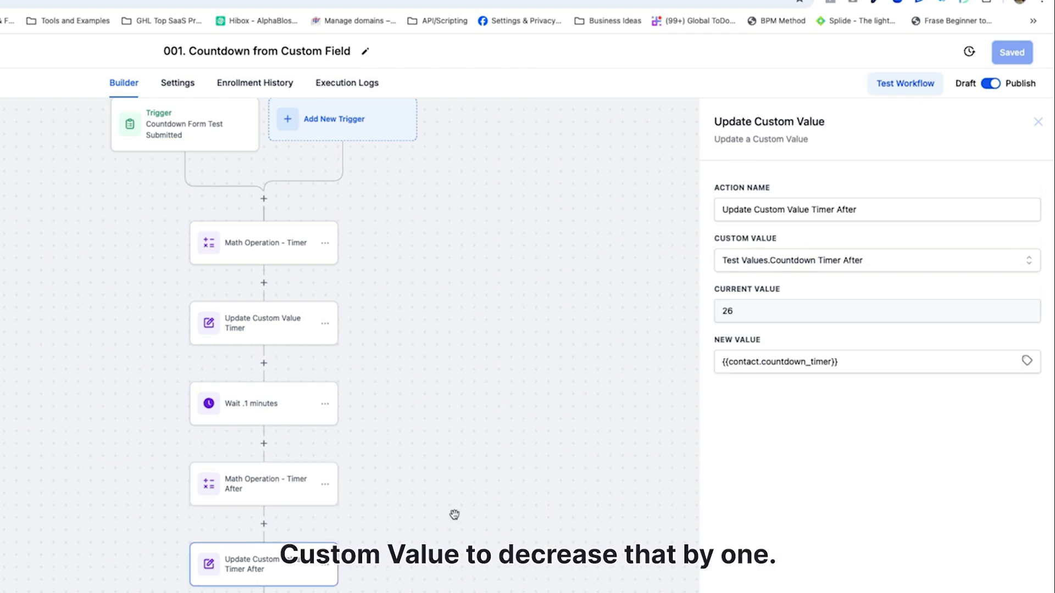
click(456, 515)
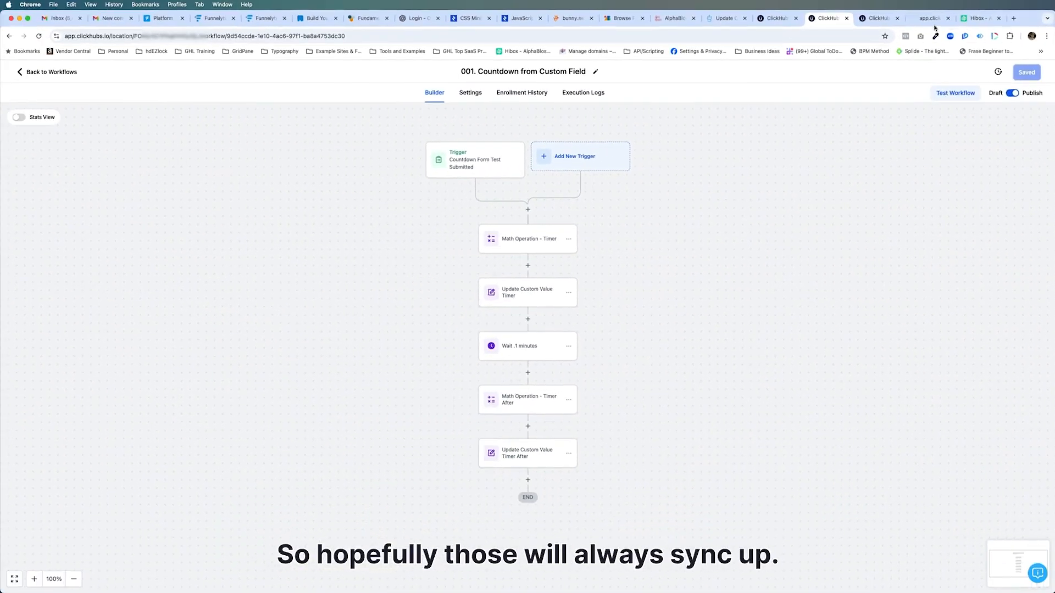
Check the thank-you page's remaining-spots count and the settings of the workflow's Update Custom Value Timer After action
click(933, 18)
double_click(528, 244)
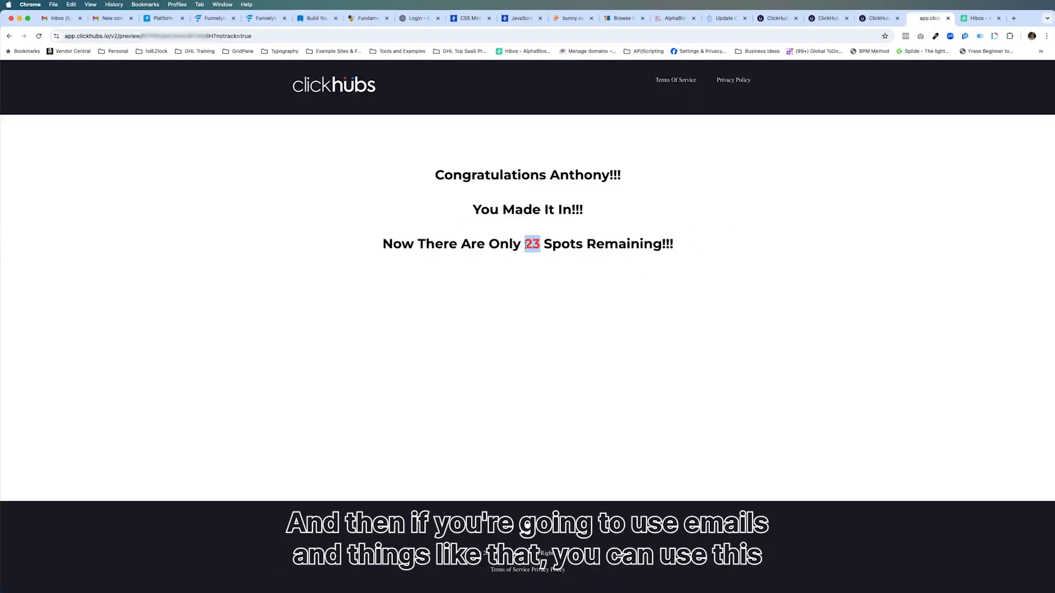
click(778, 19)
click(824, 20)
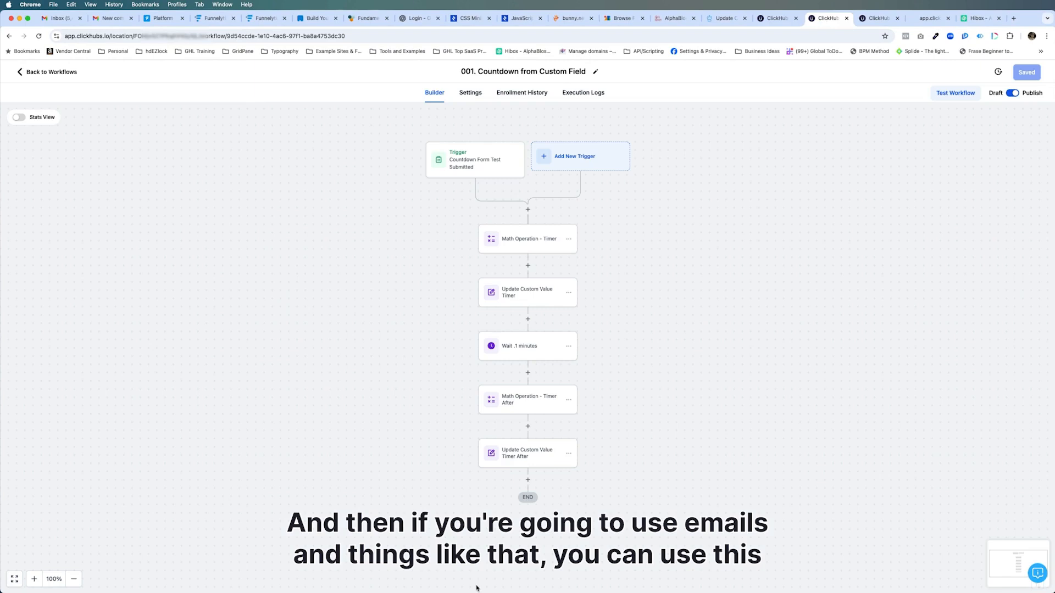
click(532, 455)
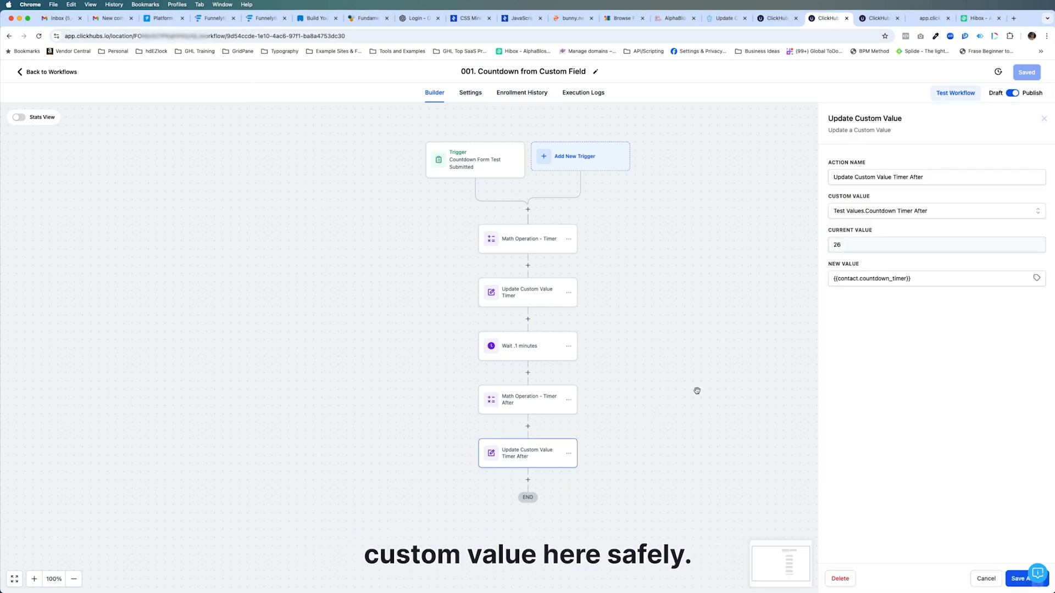
click(717, 352)
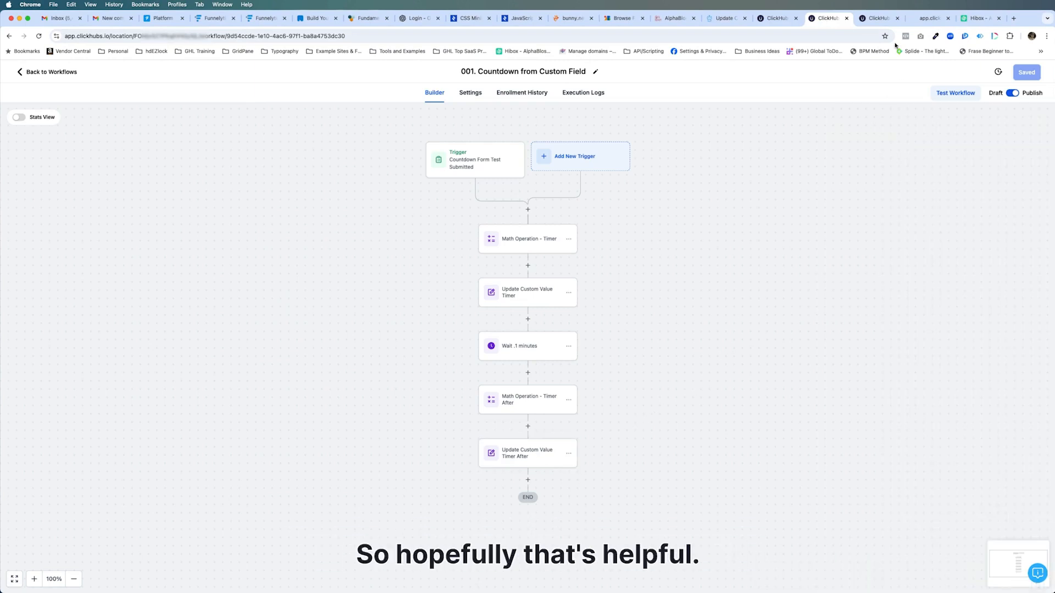
Examine the thank-you headline's custom value in the page builder and the remaining-spots line in the preview
click(879, 19)
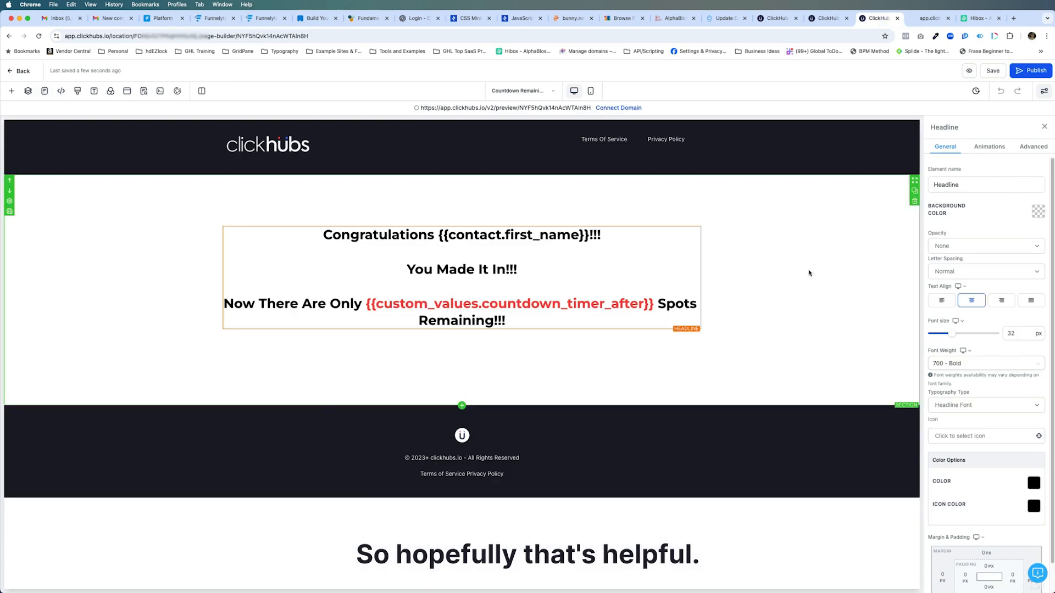
click(924, 18)
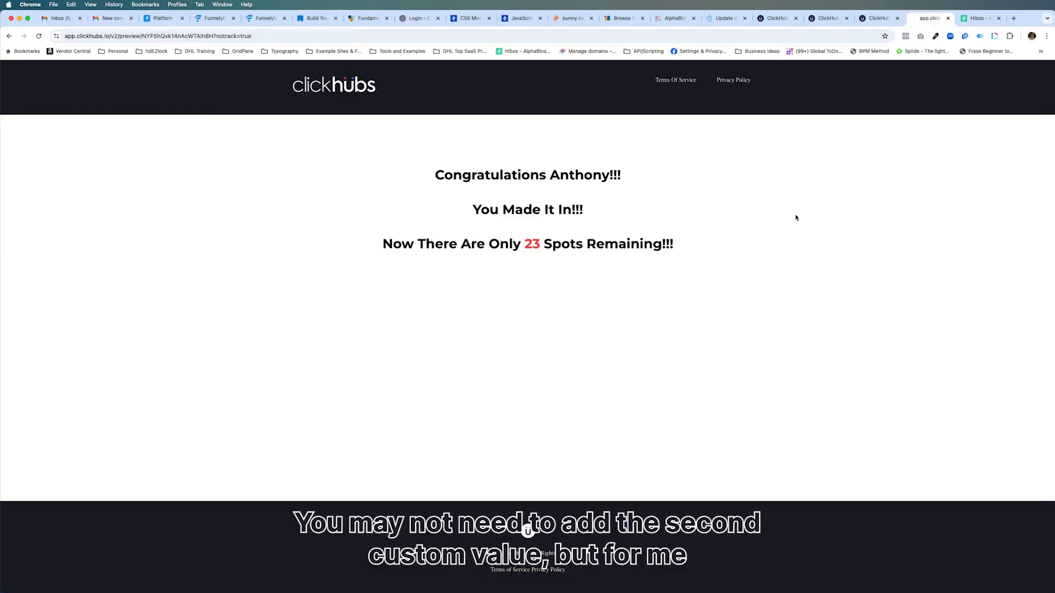
mouse_move(525, 245)
mouse_down()
mouse_move(540, 244)
mouse_move(531, 243)
mouse_up()
click(532, 242)
click(526, 244)
click(530, 243)
drag(604, 259, 507, 282)
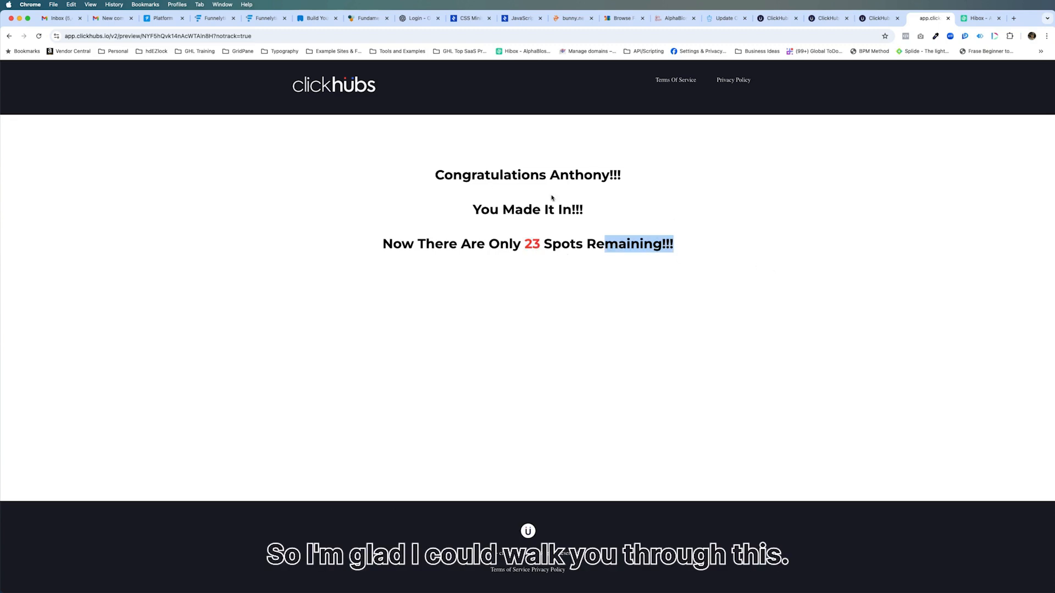
click(671, 244)
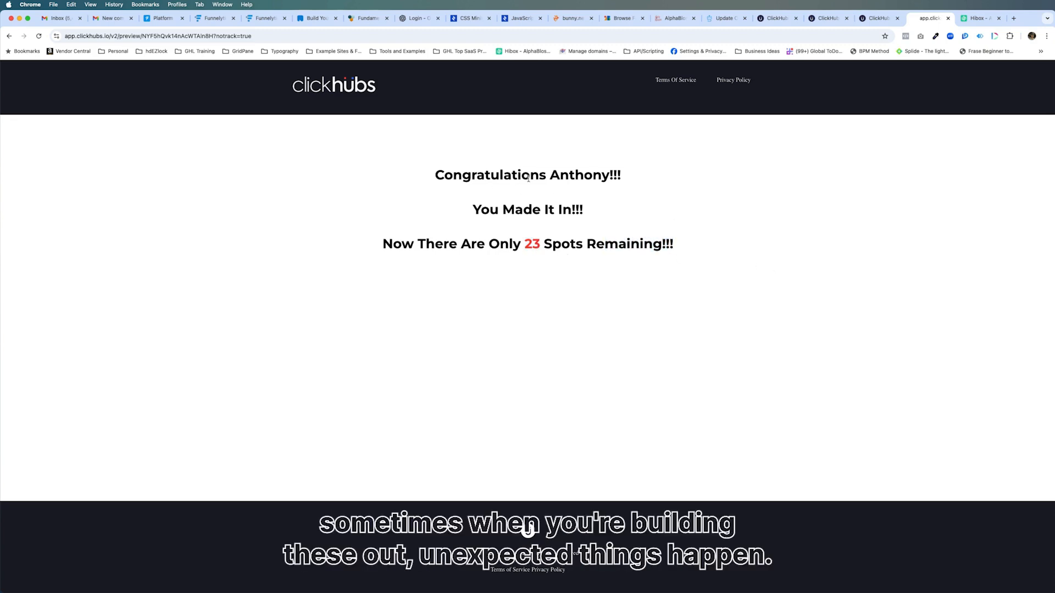